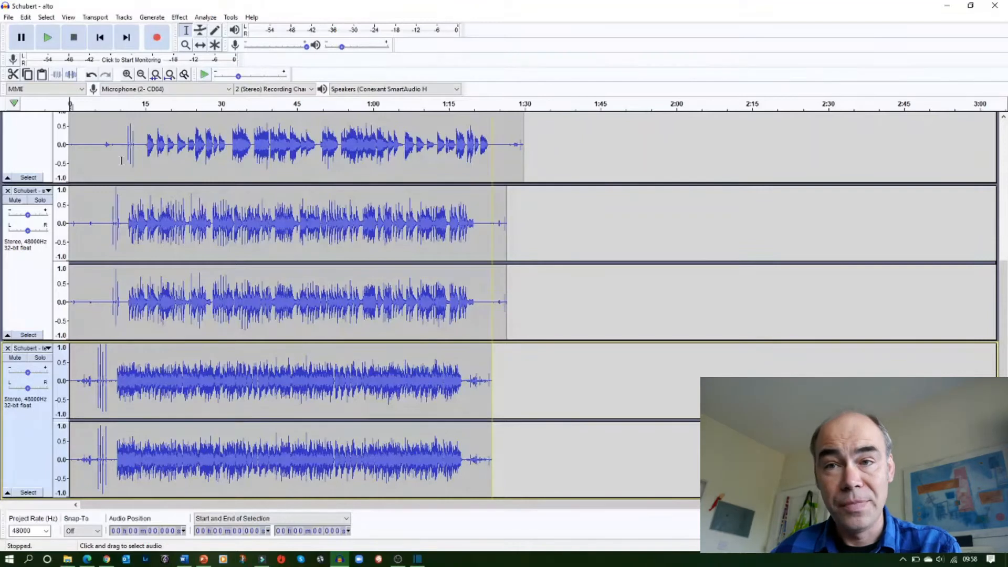
# Save the project under the name "Schubert Grand Rondeau" in the Splitscreen multitrack video folder
pyautogui.click(8, 18)
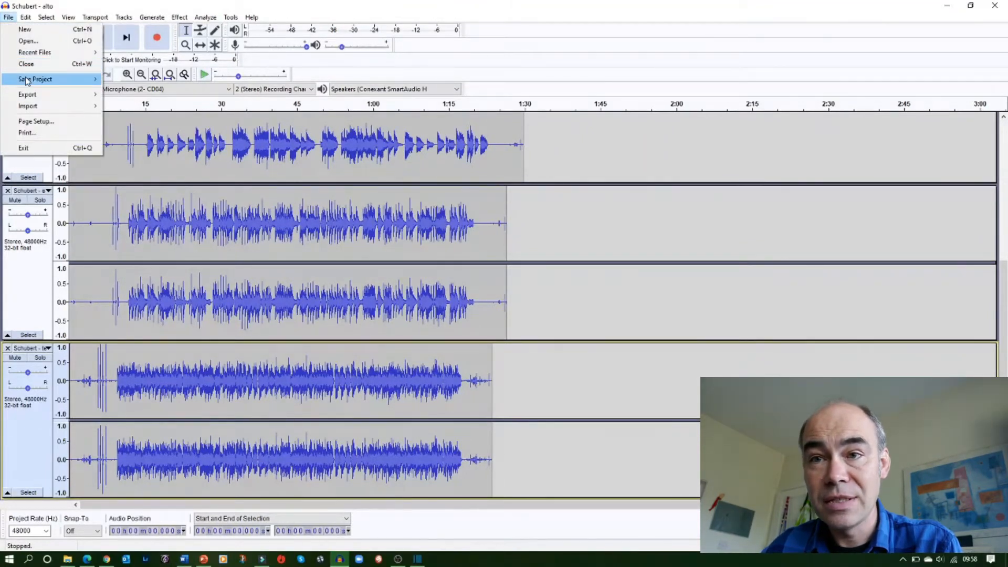
pyautogui.moveTo(25, 80)
pyautogui.click(141, 91)
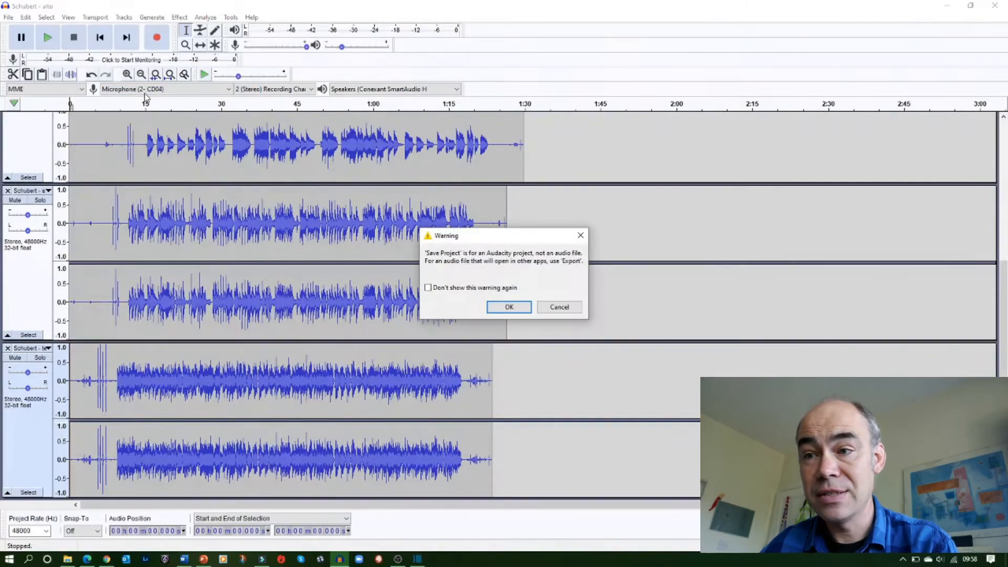
pyautogui.click(511, 307)
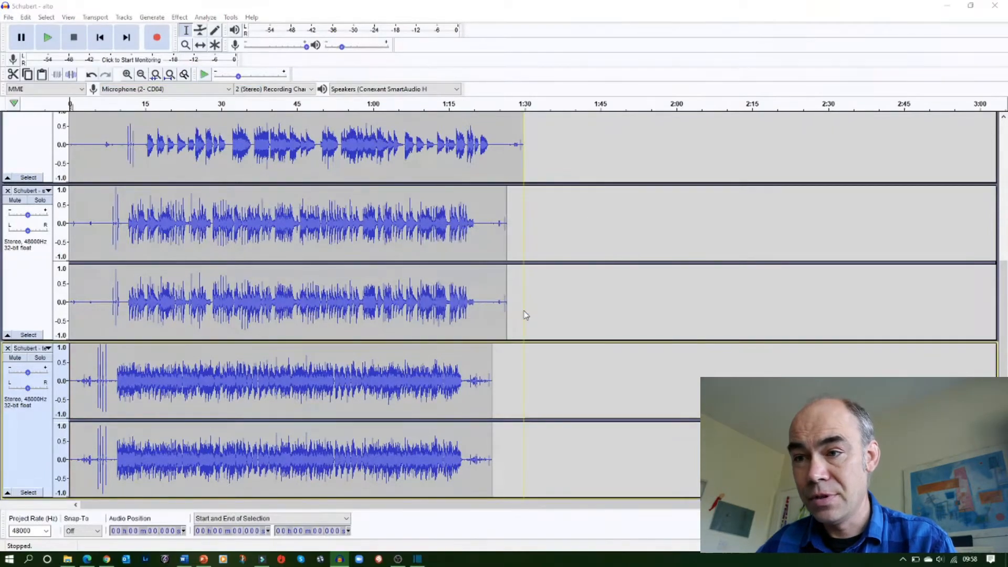
pyautogui.write('Sc')
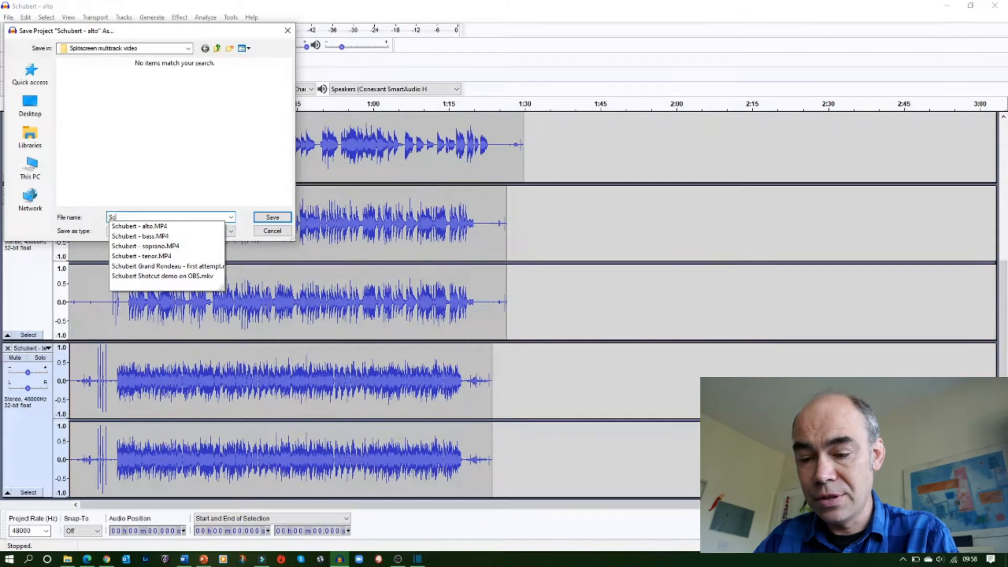
pyautogui.write('hubert Grand Rondeau')
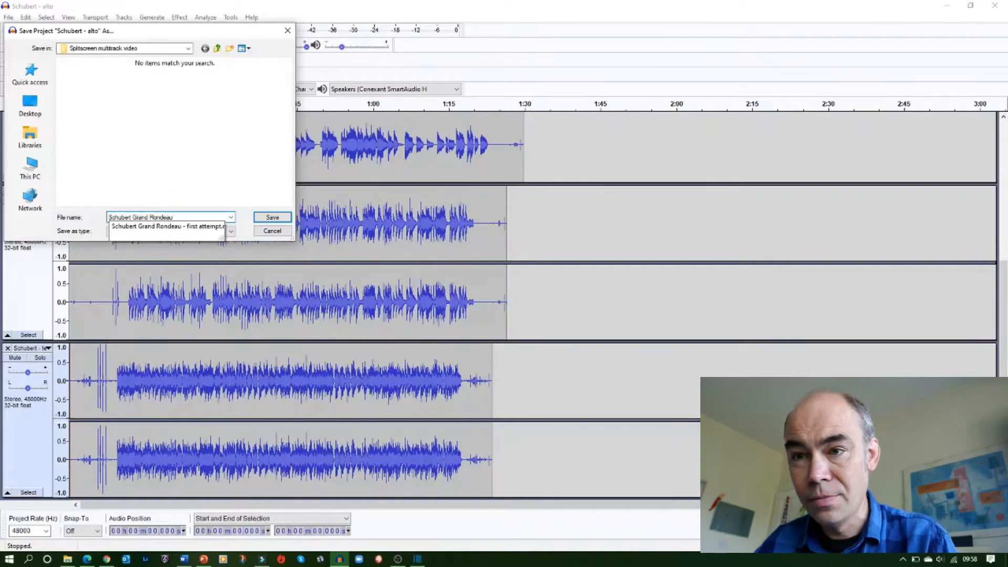
pyautogui.click(272, 216)
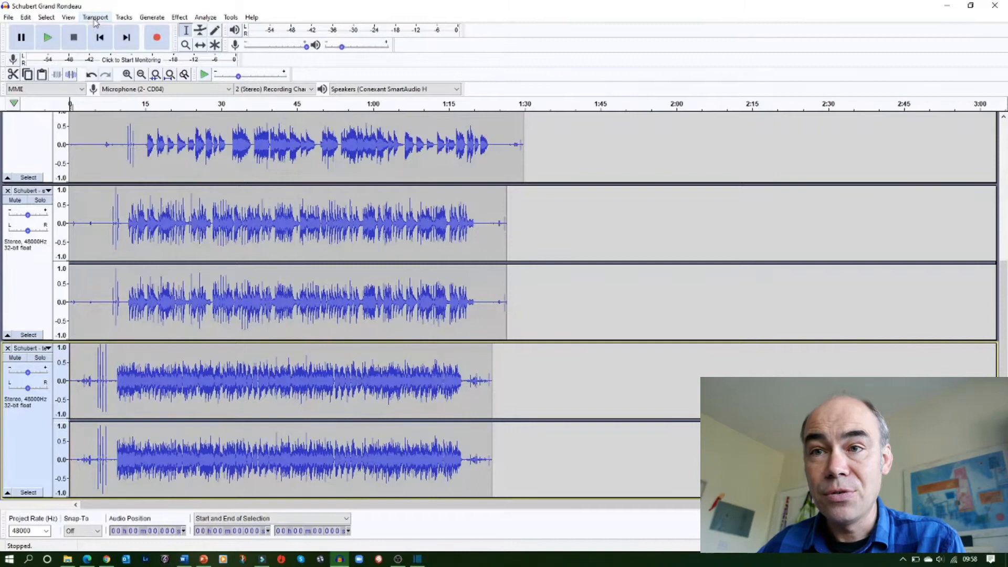
# Fit all tracks vertically into the window with the Fit to Height track size option
pyautogui.click(68, 17)
pyautogui.moveTo(92, 42)
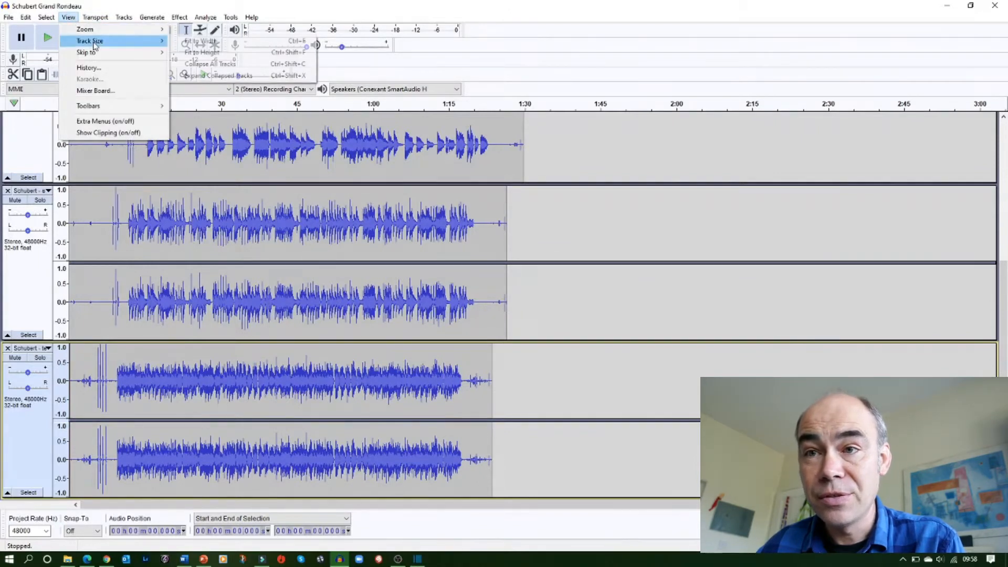
pyautogui.click(201, 53)
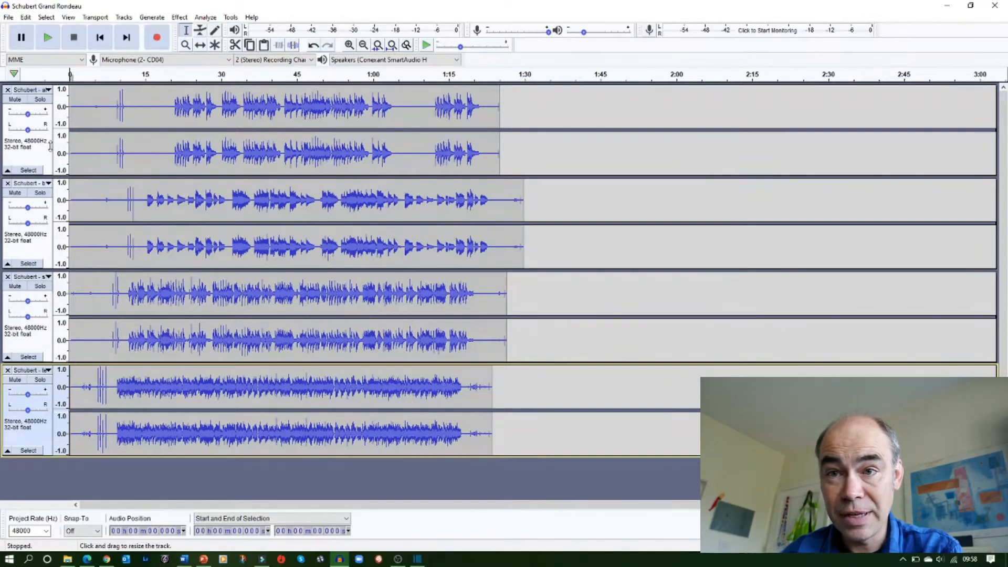
# Rearrange the four stereo tracks, moving the lower ones up to the top and sending the third track to the bottom
pyautogui.click(40, 345)
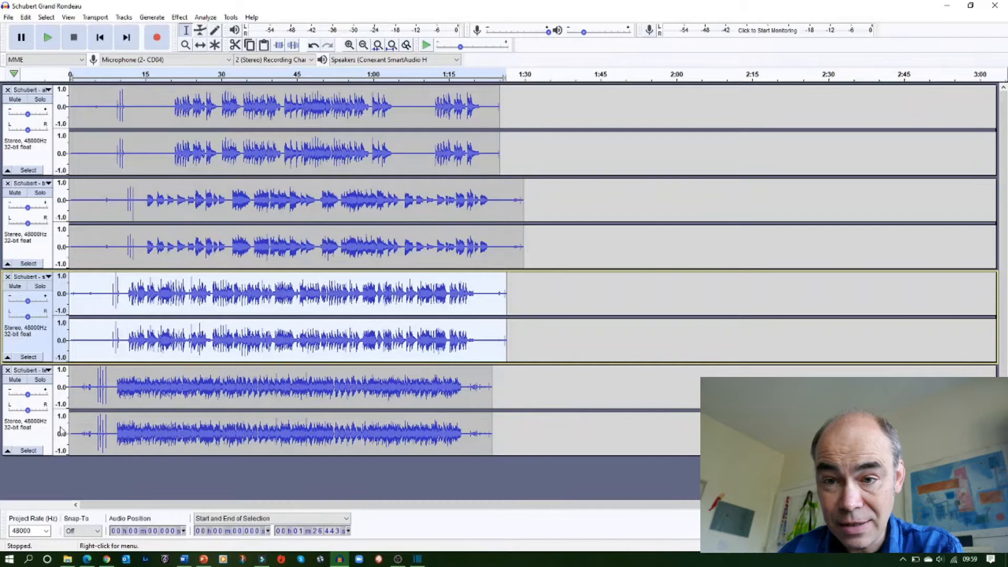
pyautogui.click(30, 430)
pyautogui.moveTo(30, 429); pyautogui.dragTo(38, 315)
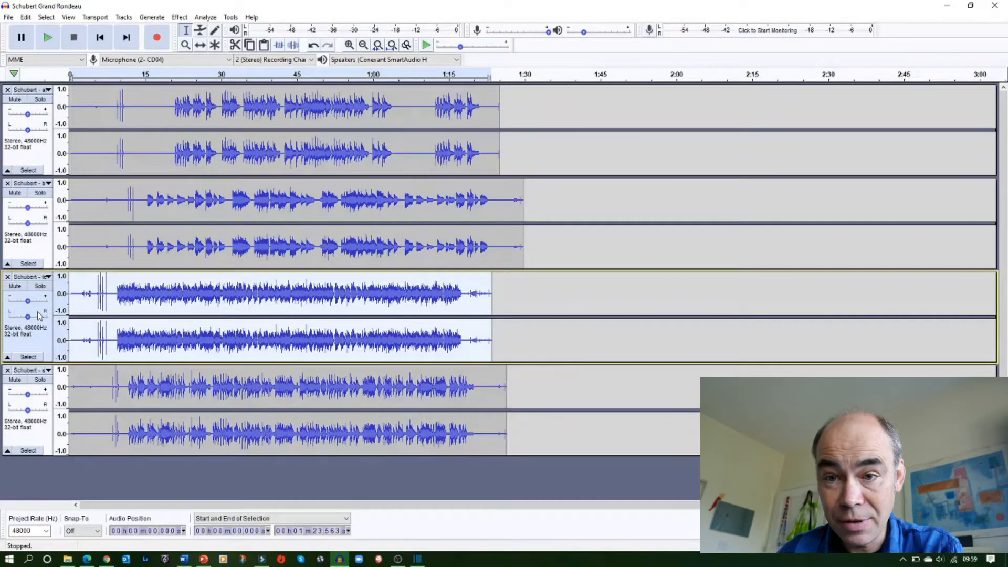
pyautogui.click(39, 436)
pyautogui.moveTo(40, 436); pyautogui.dragTo(46, 133)
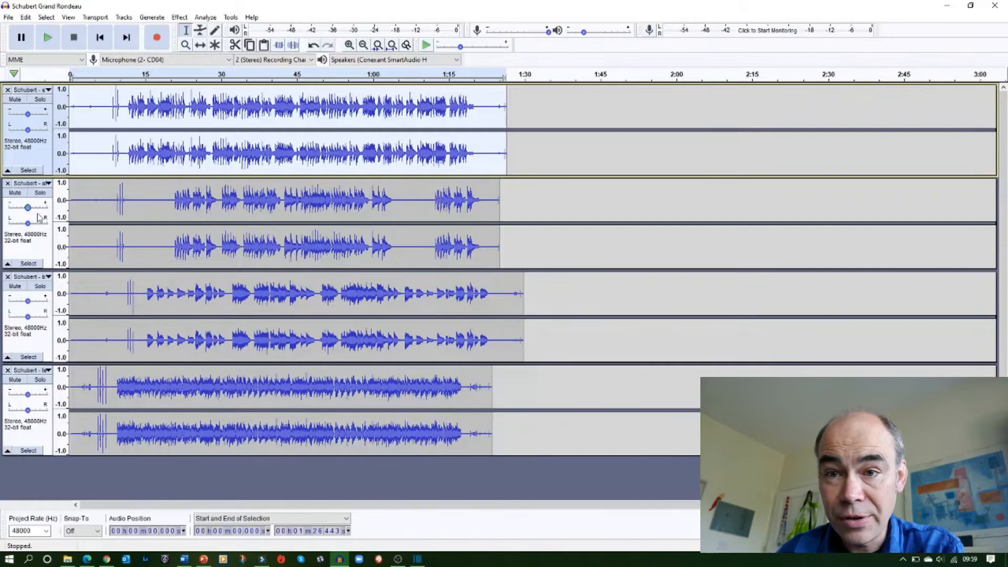
pyautogui.click(42, 348)
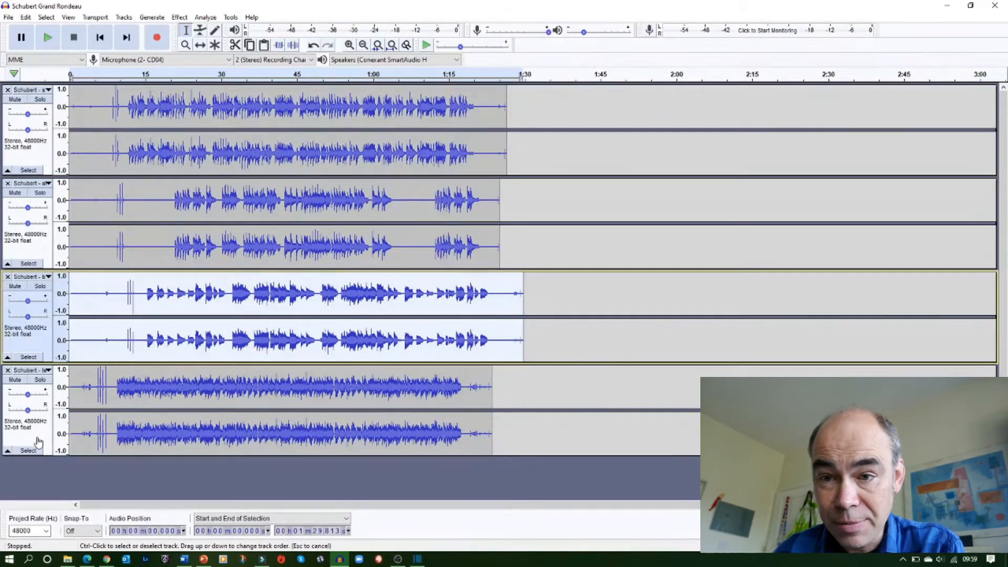
pyautogui.moveTo(38, 442); pyautogui.dragTo(40, 452)
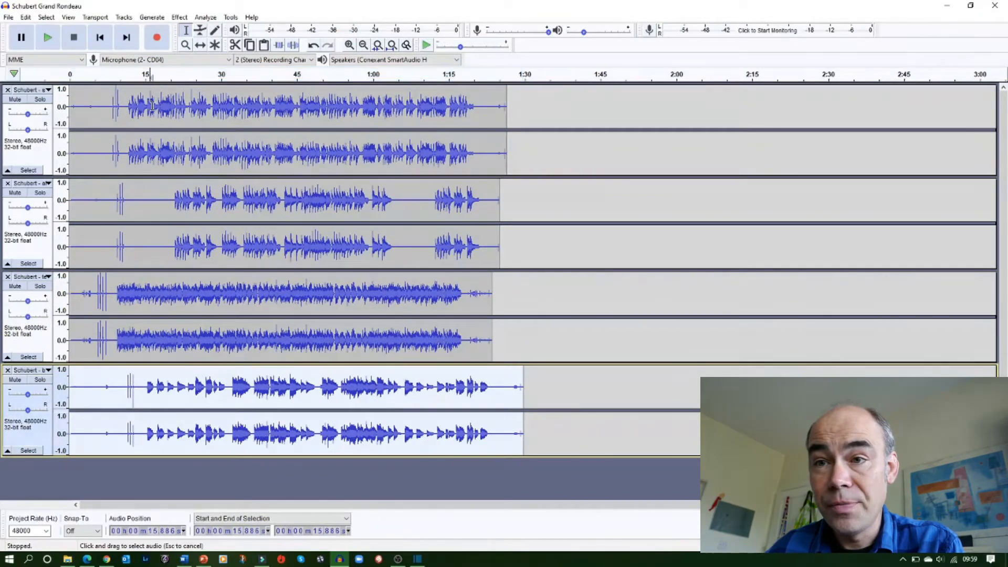
# Play the mix from about 15 seconds to listen to how the parts line up, then pause
pyautogui.click(151, 124)
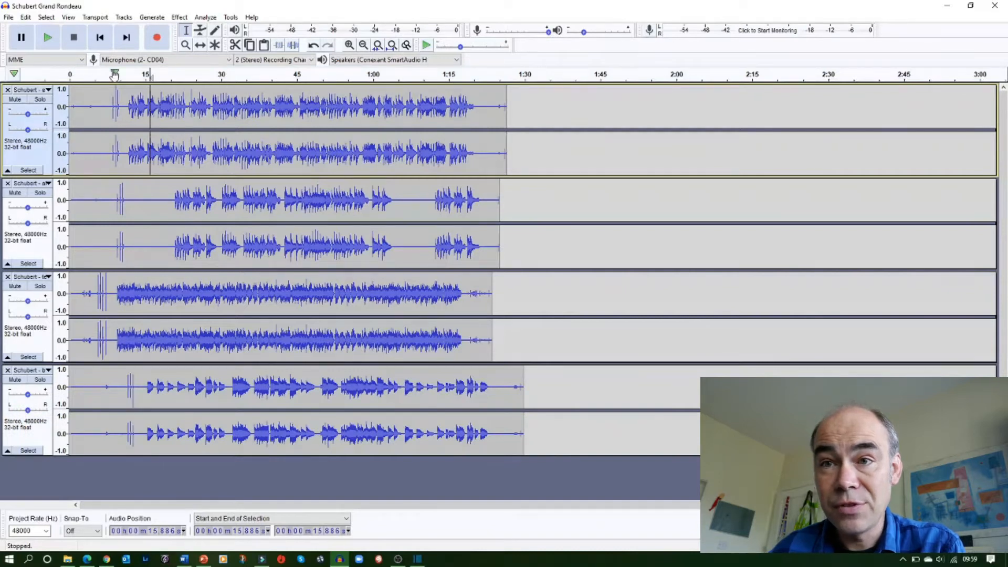
pyautogui.click(47, 37)
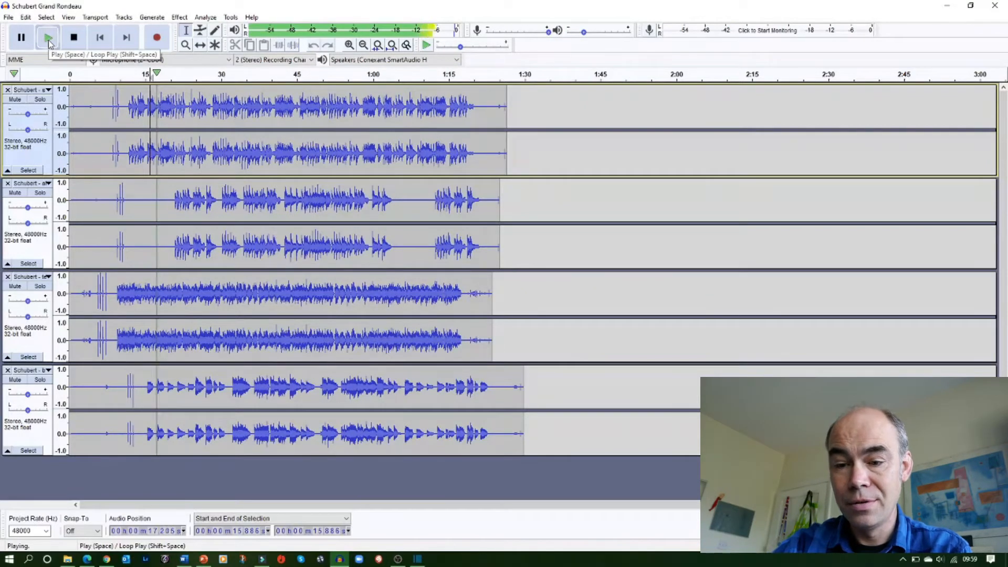
pyautogui.press('XF86AudioLowerVolume')
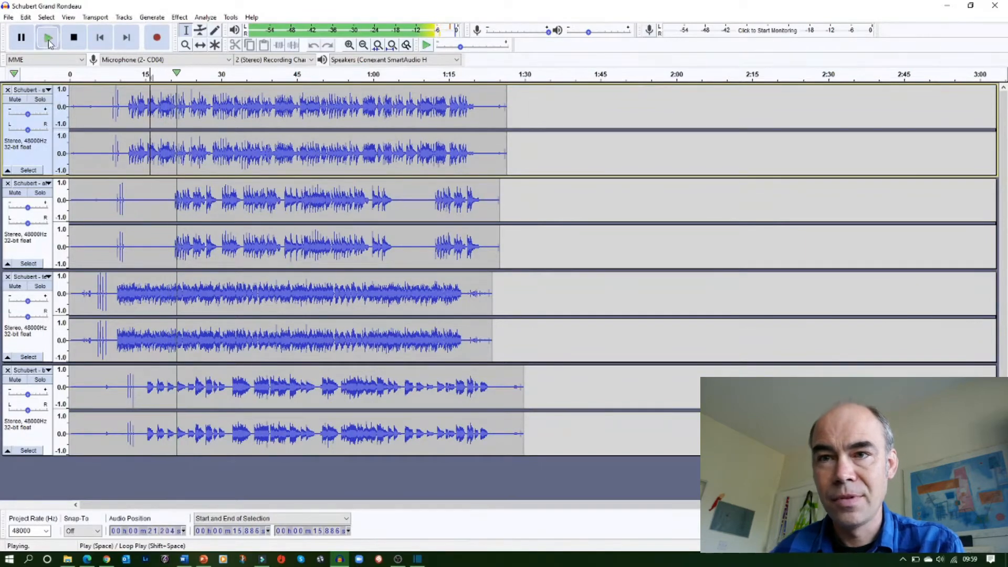
pyautogui.click(21, 41)
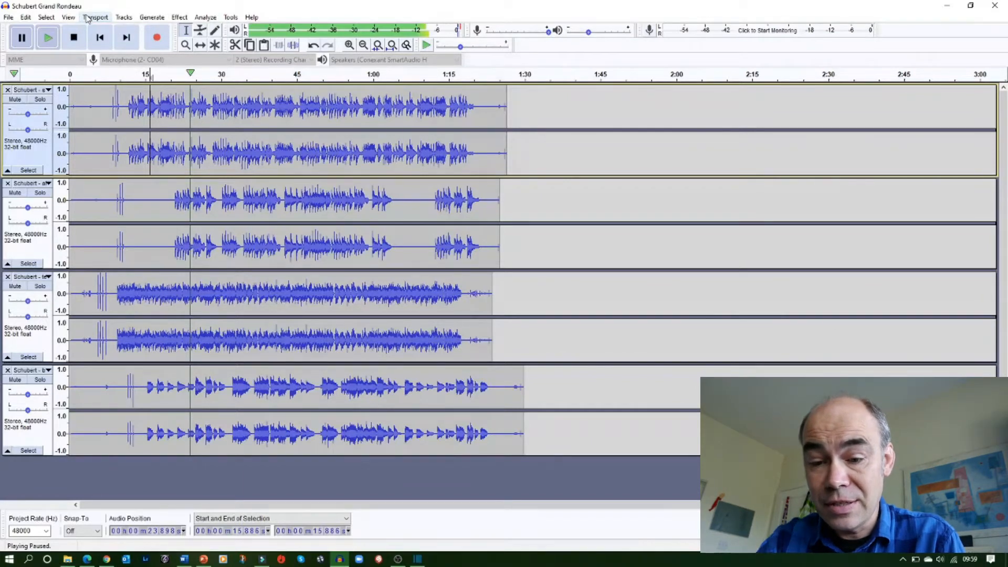
# Zoom in and use the Time Shift tool to slide the third, fourth and first tracks so their starting clicks line up
pyautogui.hotkey('ctrl', '1')
pyautogui.hotkey('ctrl', '1')
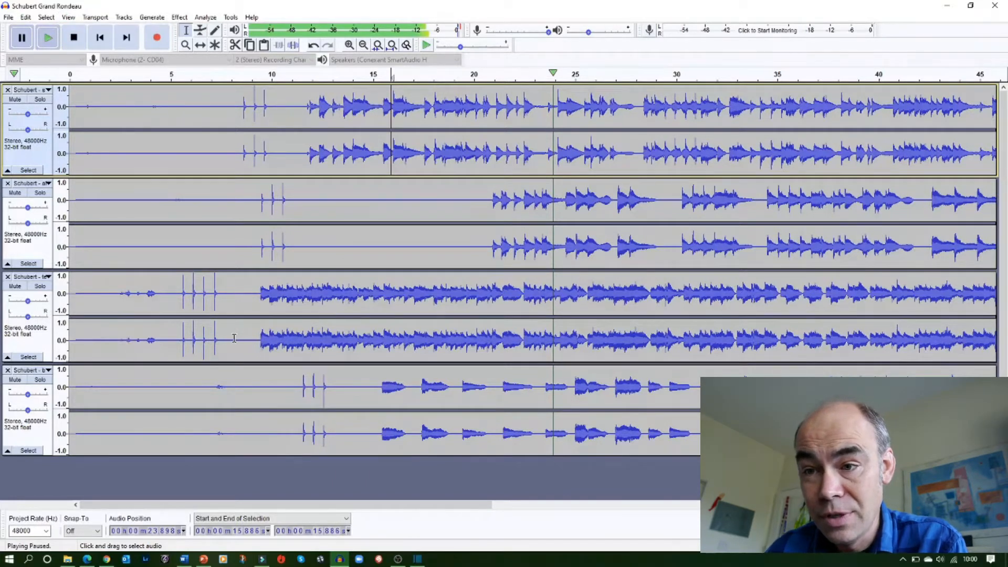
pyautogui.click(200, 47)
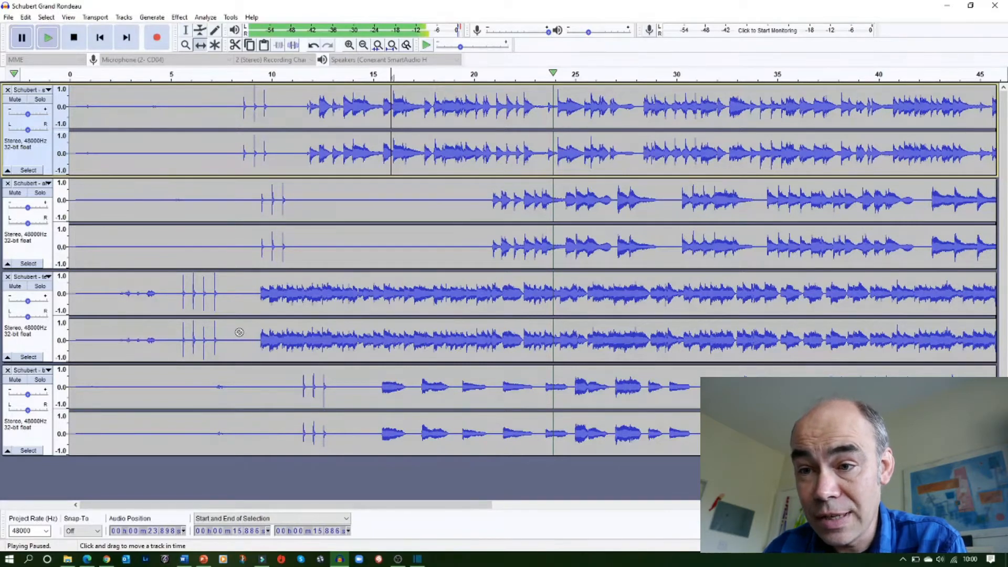
pyautogui.click(255, 290)
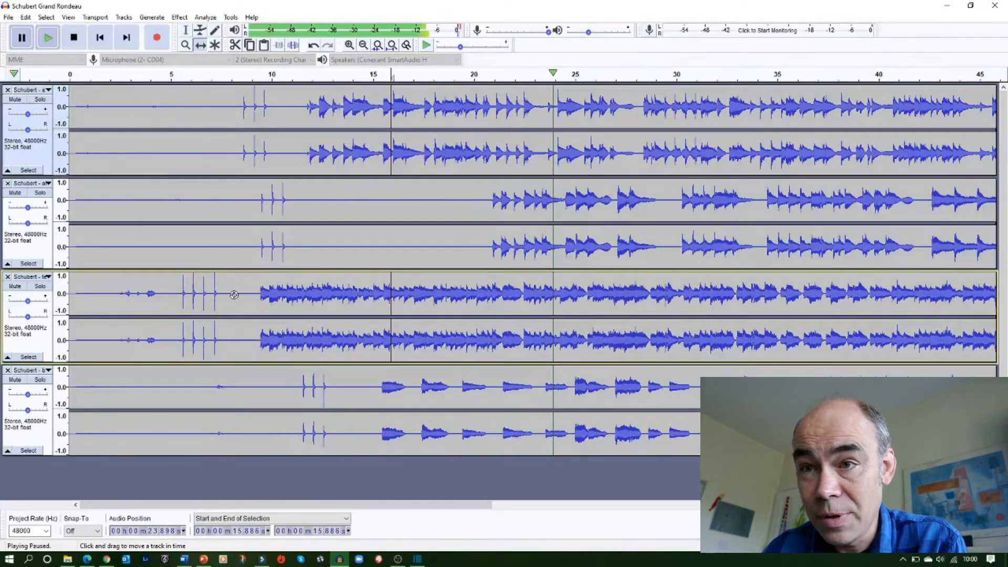
pyautogui.press('space')
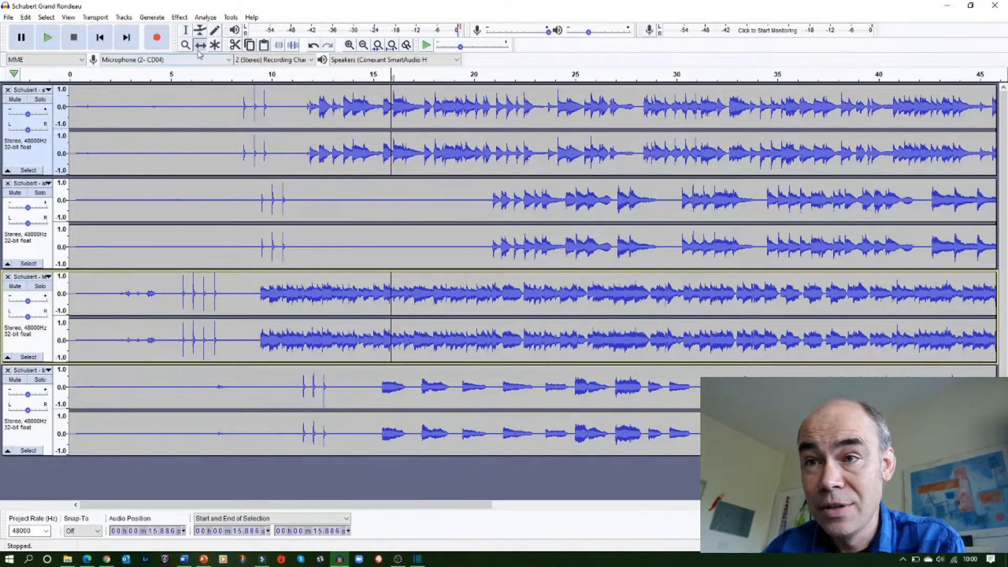
pyautogui.moveTo(241, 328); pyautogui.dragTo(307, 329)
pyautogui.moveTo(264, 400); pyautogui.dragTo(222, 401)
pyautogui.moveTo(219, 144)
pyautogui.mouseDown()
pyautogui.moveTo(271, 142)
pyautogui.moveTo(237, 151)
pyautogui.mouseUp()
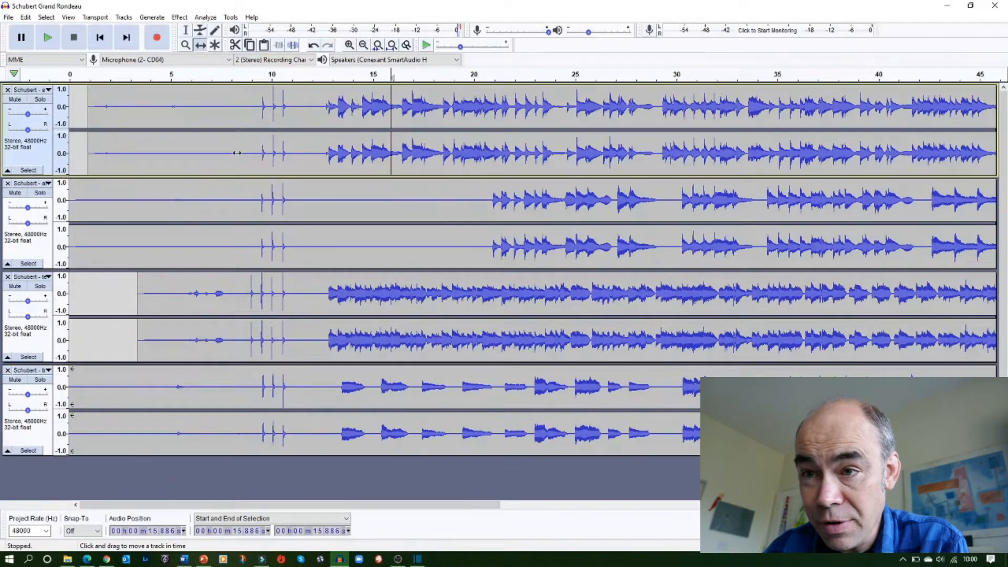
# Play the mix from about 8.3 seconds to check the alignment, then pause
pyautogui.click(186, 32)
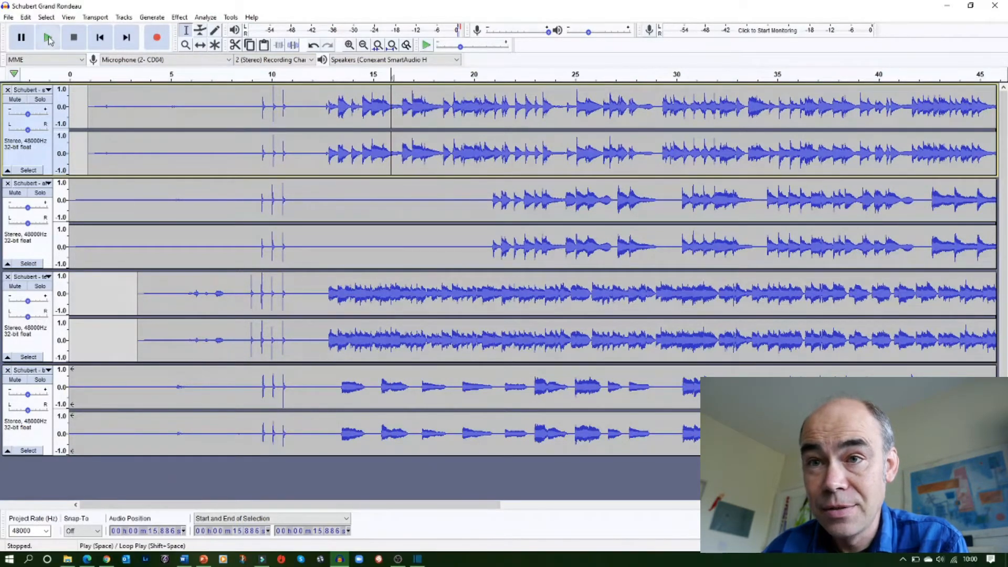
pyautogui.click(237, 101)
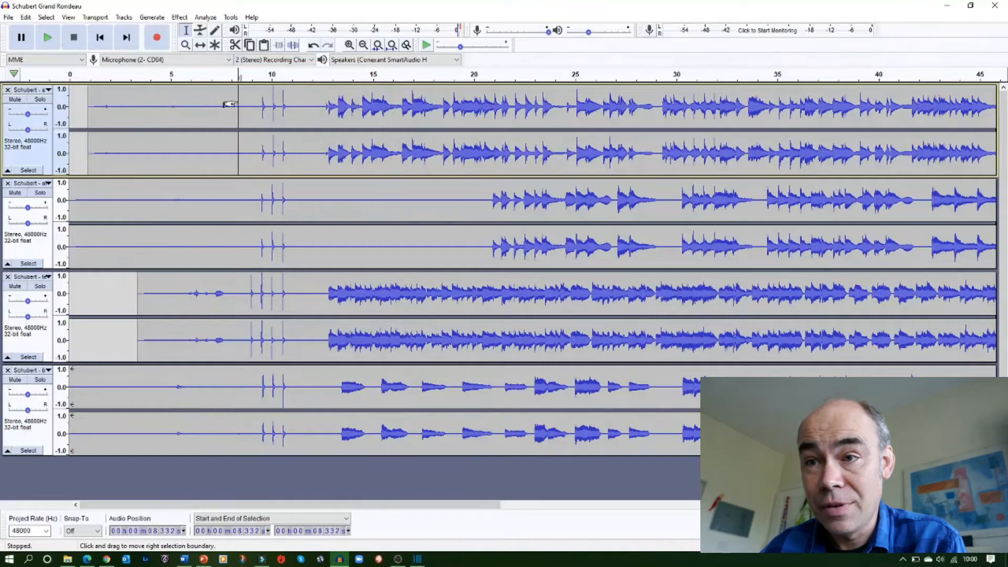
pyautogui.click(52, 42)
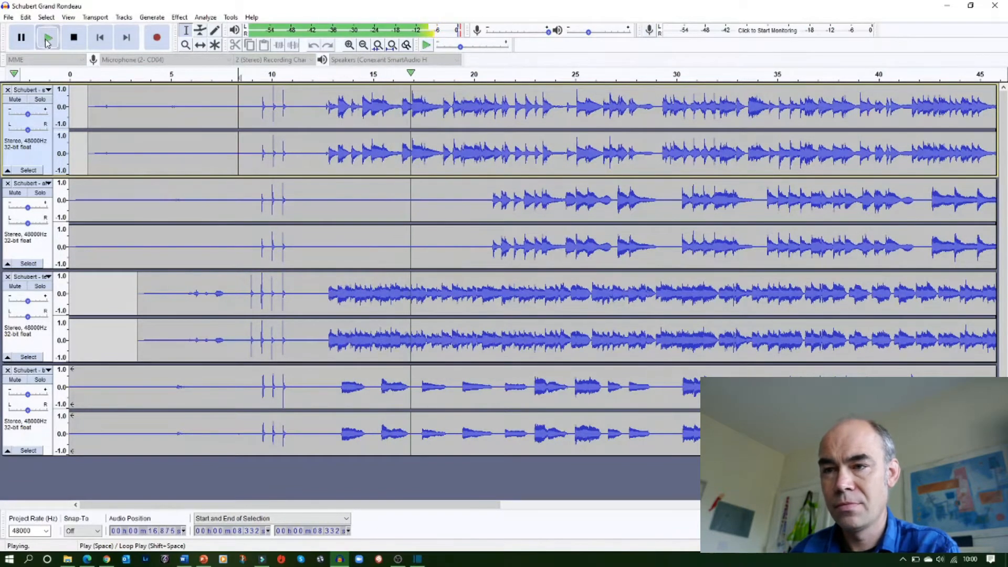
pyautogui.press('XF86AudioLowerVolume')
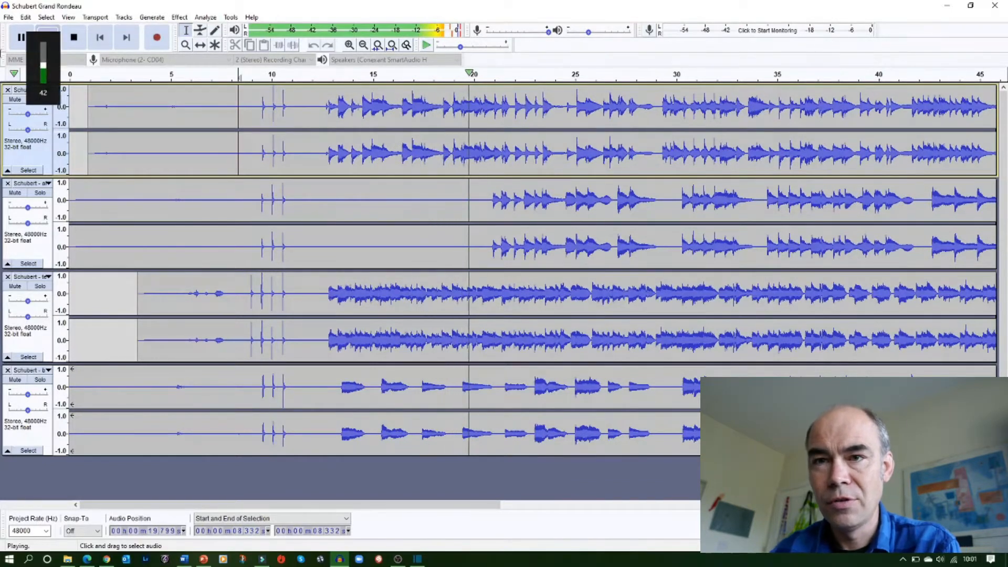
pyautogui.click(20, 37)
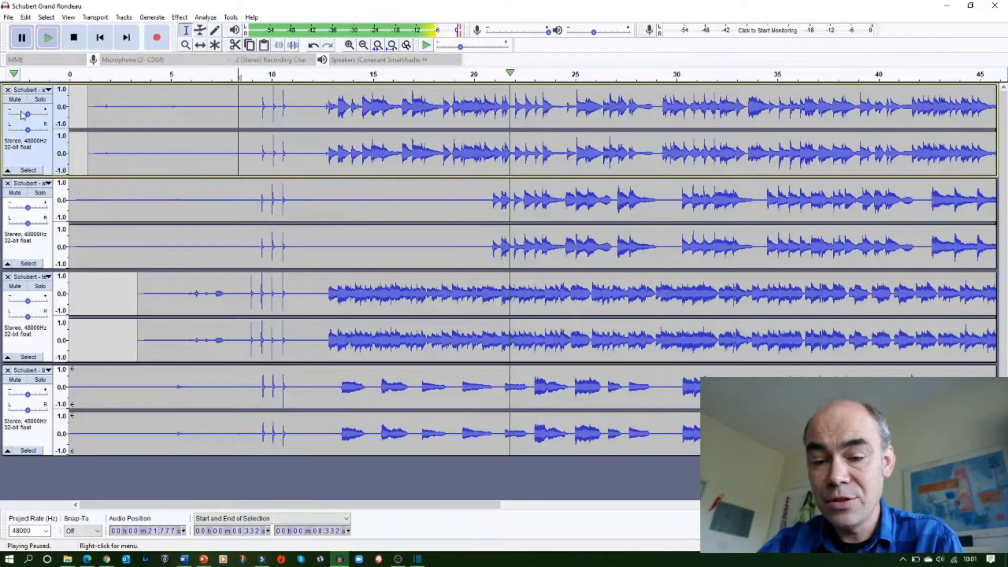
# Zoom in further and fine-tune the alignment by nudging the bottom and top tracks slightly earlier with the Time Shift tool
pyautogui.hotkey('ctrl', '1')
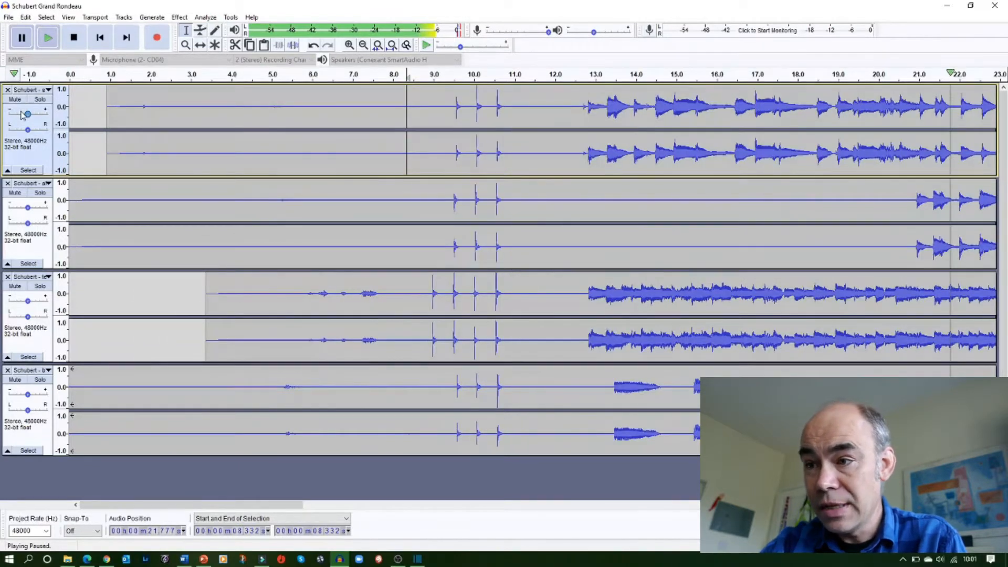
pyautogui.hotkey('ctrl', '1')
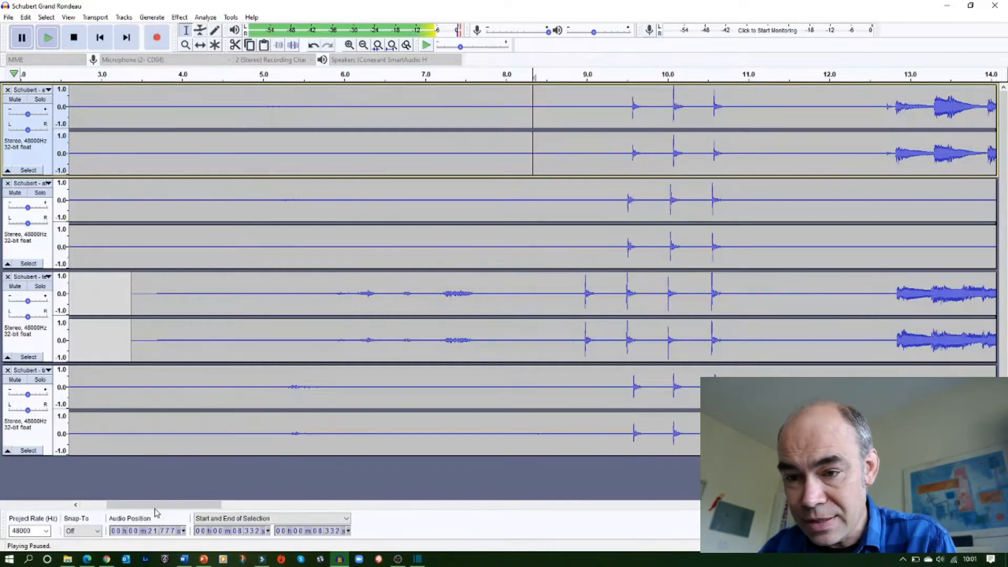
pyautogui.moveTo(156, 507); pyautogui.dragTo(215, 509)
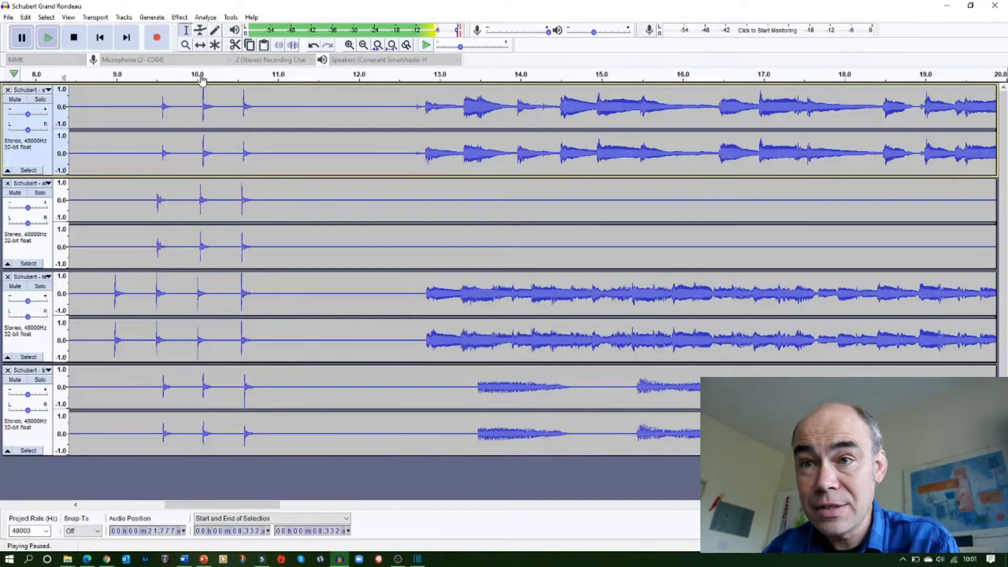
pyautogui.click(200, 44)
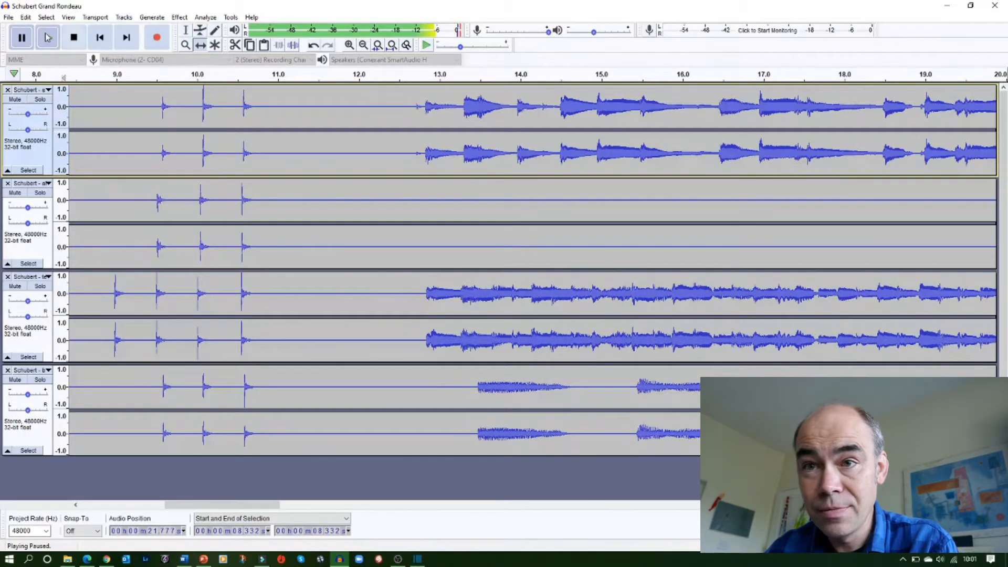
pyautogui.click(74, 38)
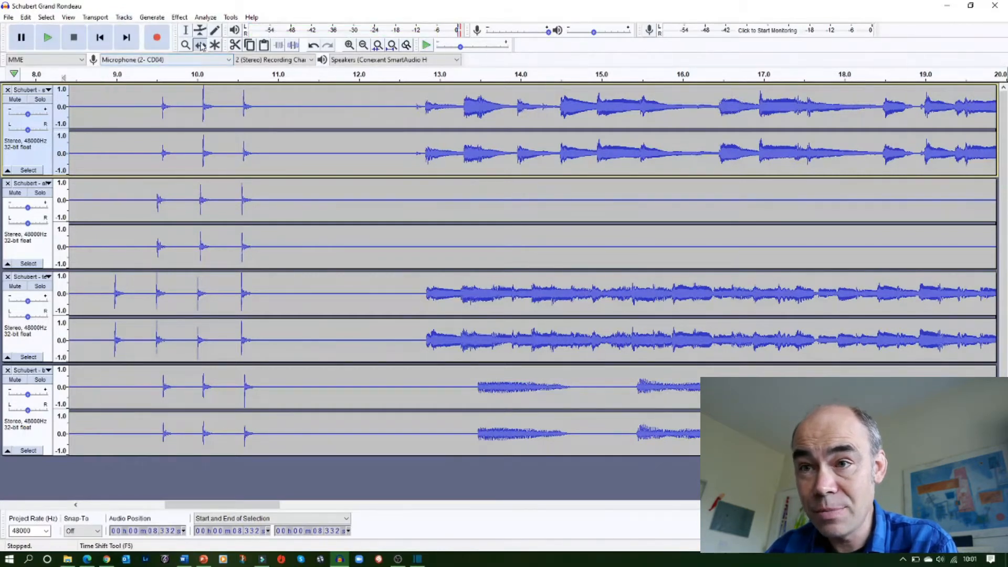
pyautogui.moveTo(397, 383)
pyautogui.mouseDown()
pyautogui.moveTo(371, 385)
pyautogui.moveTo(380, 383)
pyautogui.mouseUp()
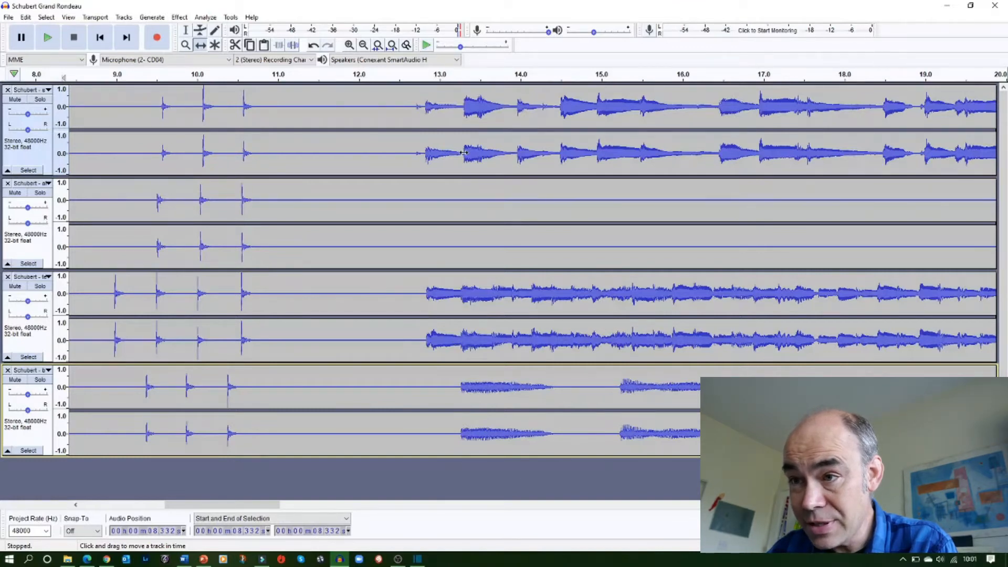
pyautogui.moveTo(391, 142); pyautogui.dragTo(387, 145)
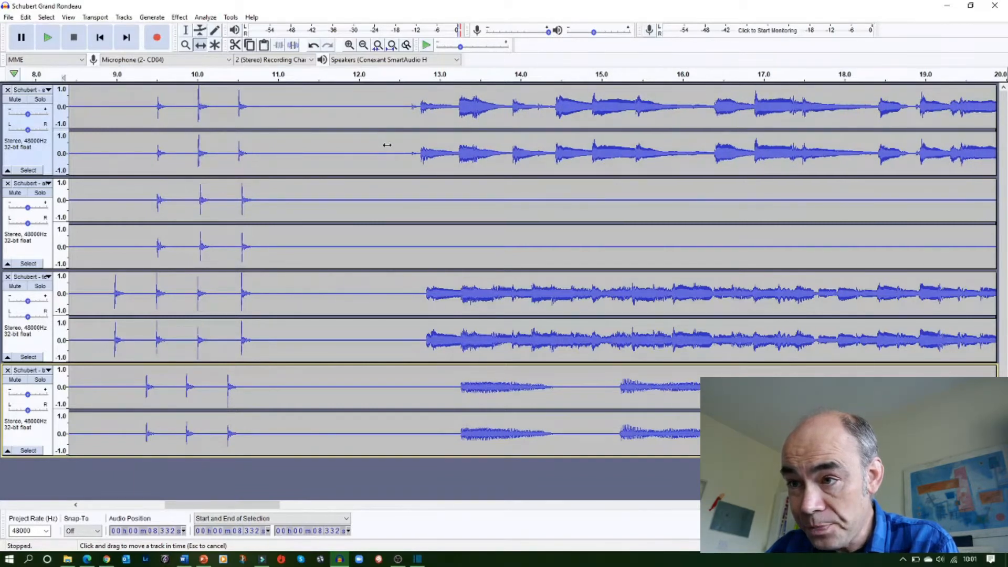
pyautogui.moveTo(387, 145); pyautogui.dragTo(387, 146)
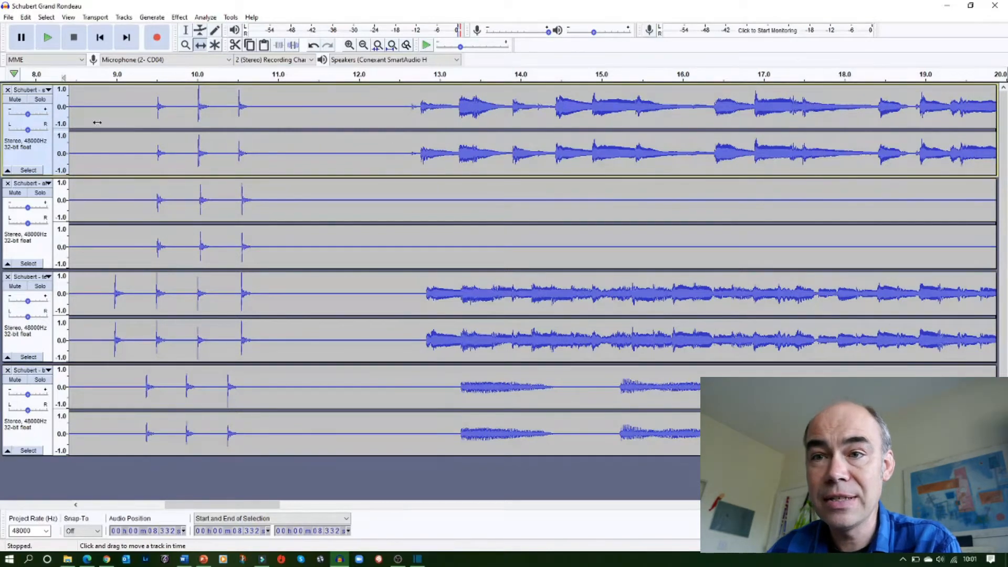
# Play the mix from about 8.8 seconds to check the alignment, then pause
pyautogui.click(186, 30)
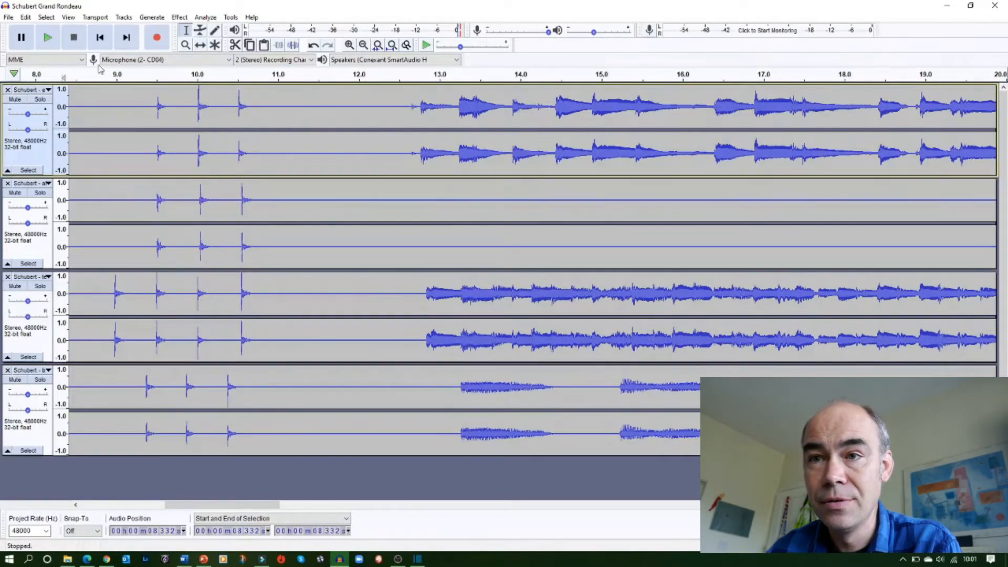
pyautogui.click(99, 95)
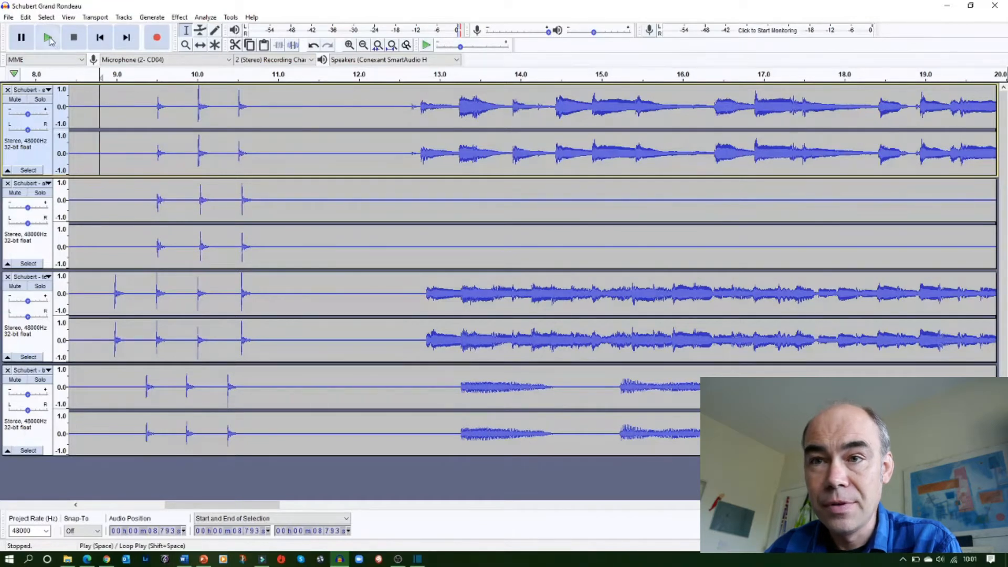
pyautogui.click(49, 39)
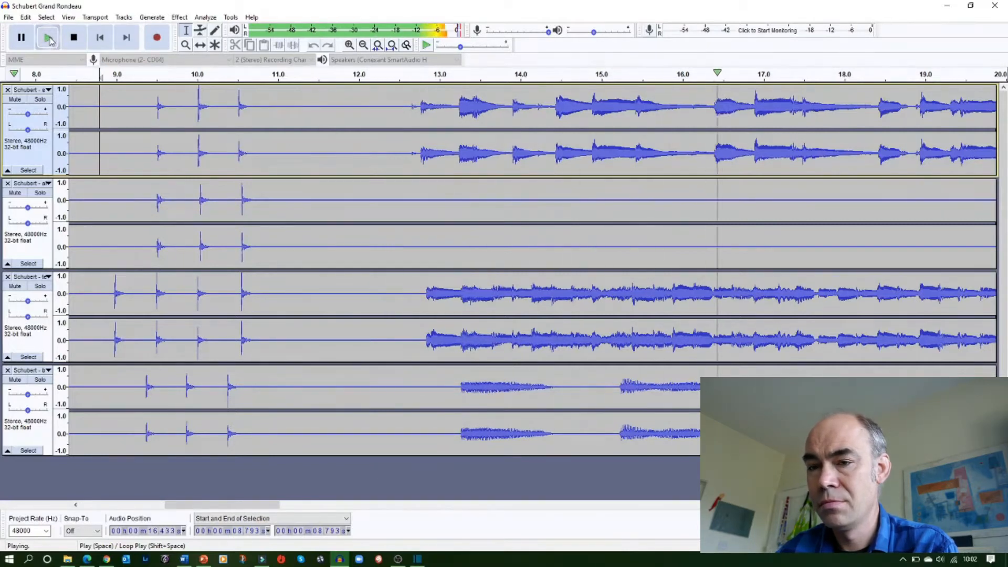
pyautogui.click(22, 38)
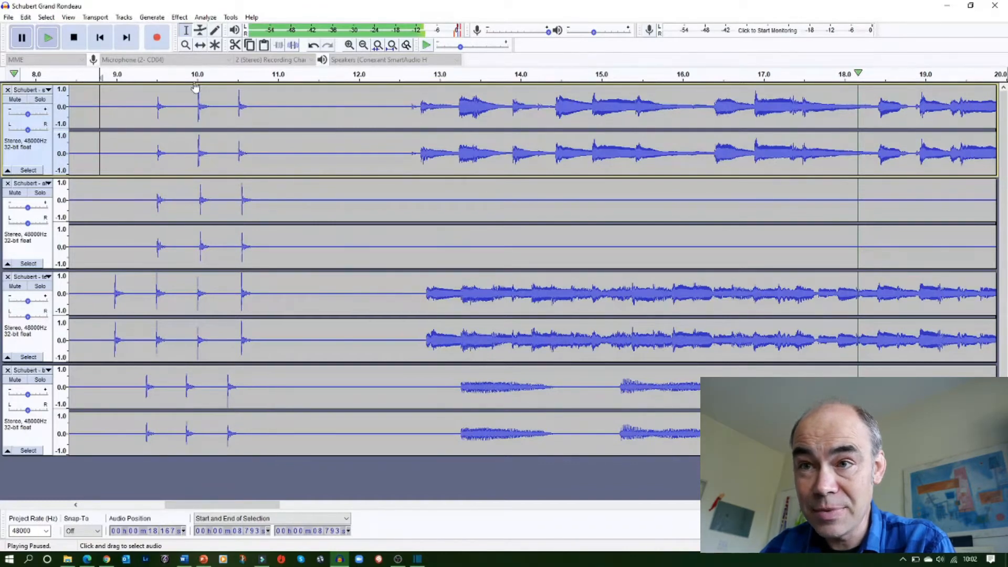
# Use the Time Shift tool to nudge the bottom track slightly later
pyautogui.click(200, 45)
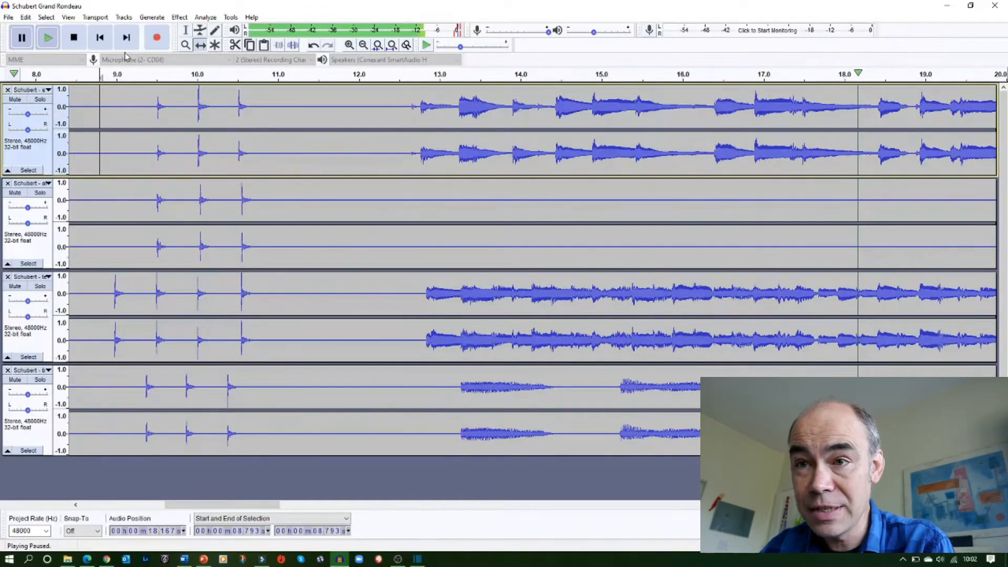
pyautogui.click(74, 37)
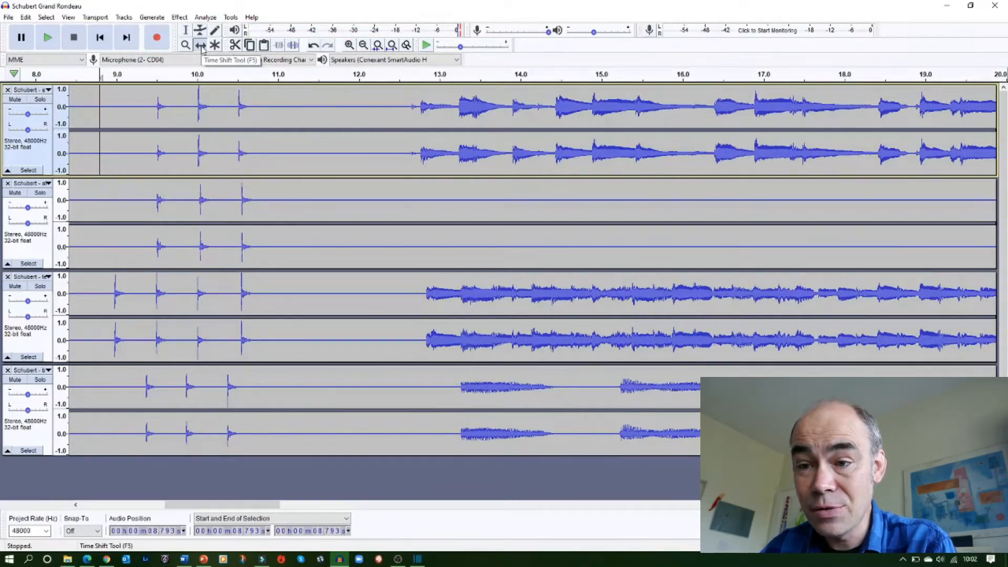
pyautogui.moveTo(279, 394); pyautogui.dragTo(290, 393)
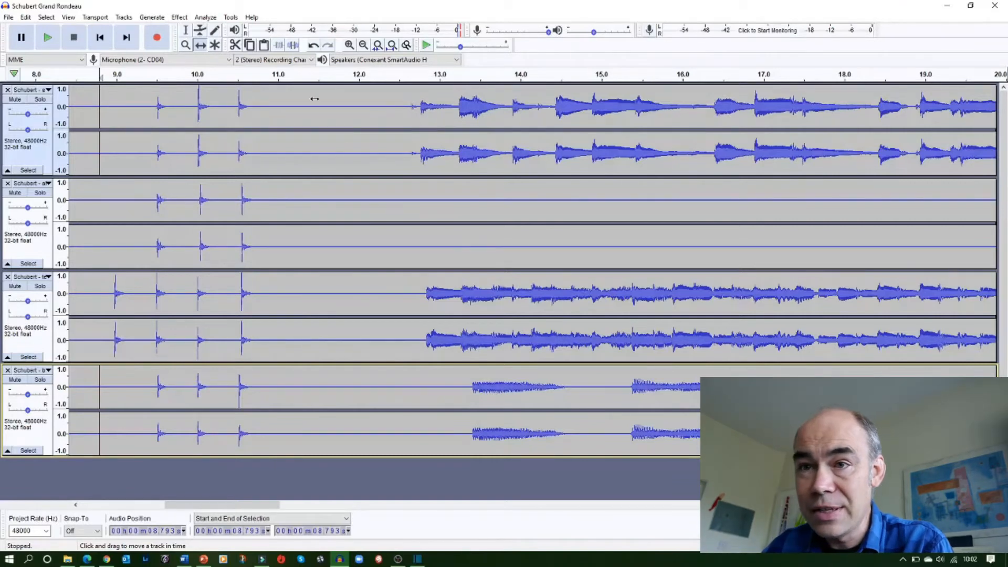
# Play the mix again to check the bottom track's new position, then pause
pyautogui.click(49, 39)
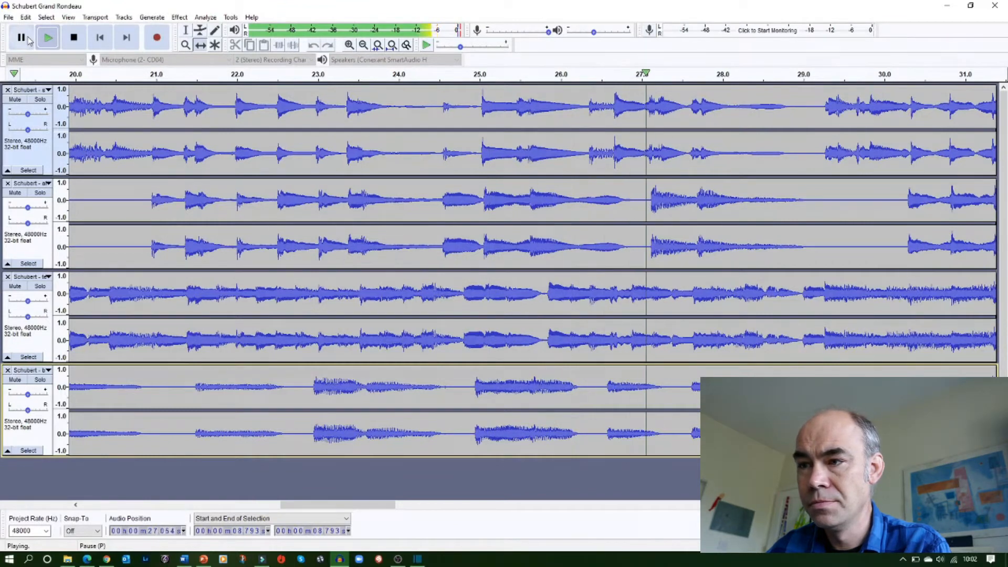
pyautogui.click(29, 41)
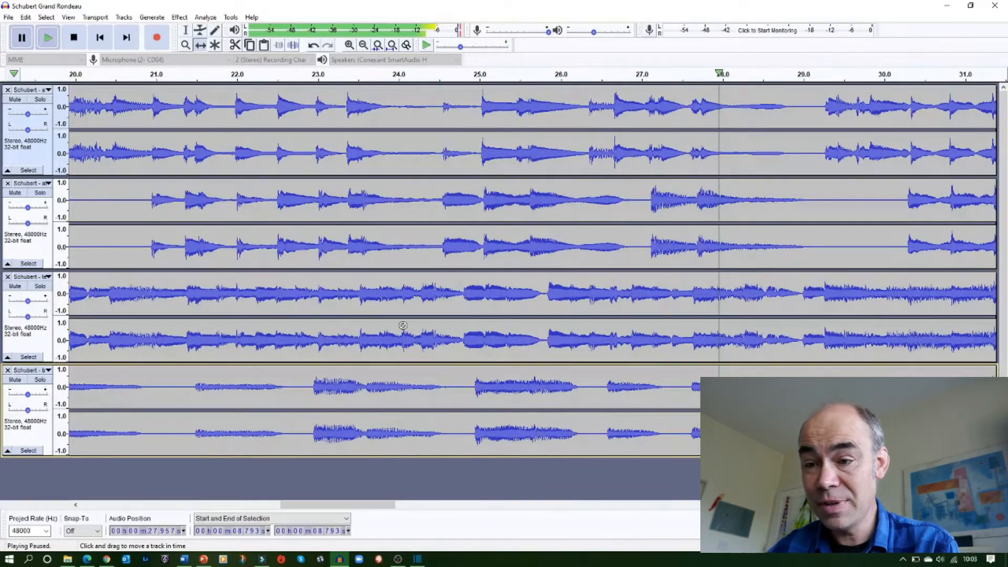
pyautogui.moveTo(311, 511); pyautogui.dragTo(213, 512)
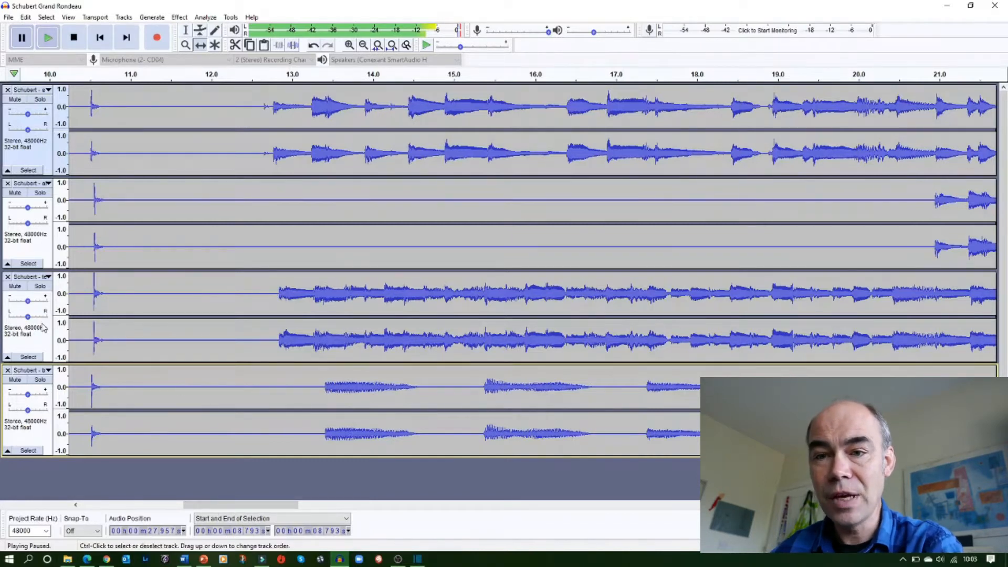
# Pan the top and second tracks slightly right and the third and bottom tracks to the left
pyautogui.click(28, 301)
pyautogui.moveTo(28, 302); pyautogui.dragTo(33, 318)
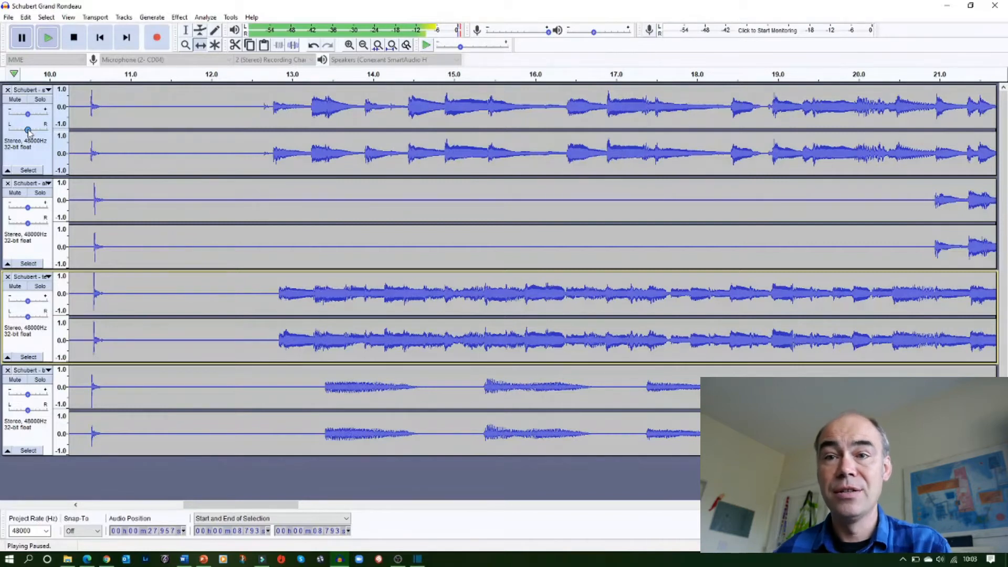
pyautogui.moveTo(28, 130); pyautogui.dragTo(39, 133)
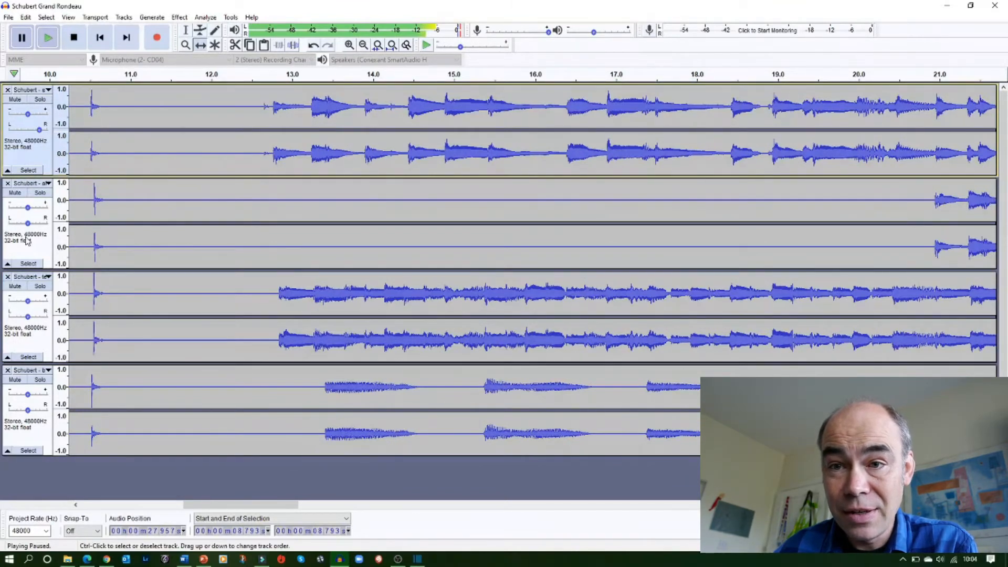
pyautogui.moveTo(30, 225); pyautogui.dragTo(34, 226)
pyautogui.moveTo(28, 317); pyautogui.dragTo(24, 322)
pyautogui.moveTo(29, 411); pyautogui.dragTo(18, 418)
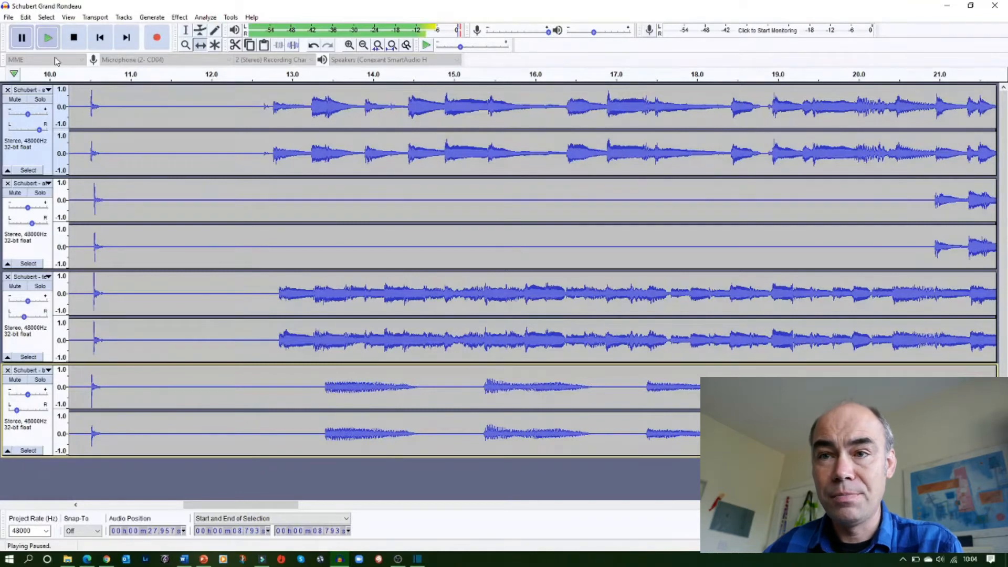
# Play the panned mix to listen to the stereo spread, then stop
pyautogui.click(47, 39)
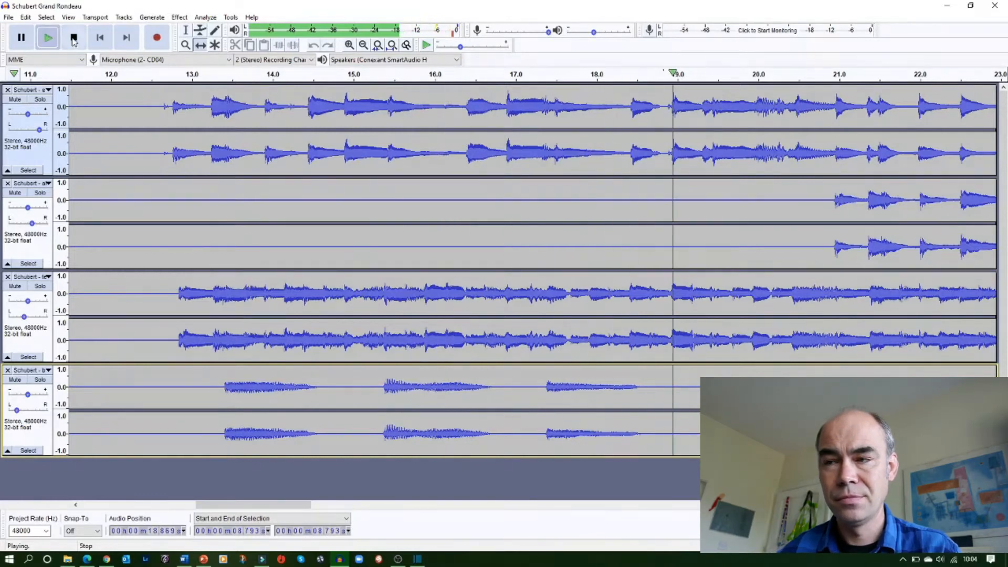
pyautogui.click(74, 39)
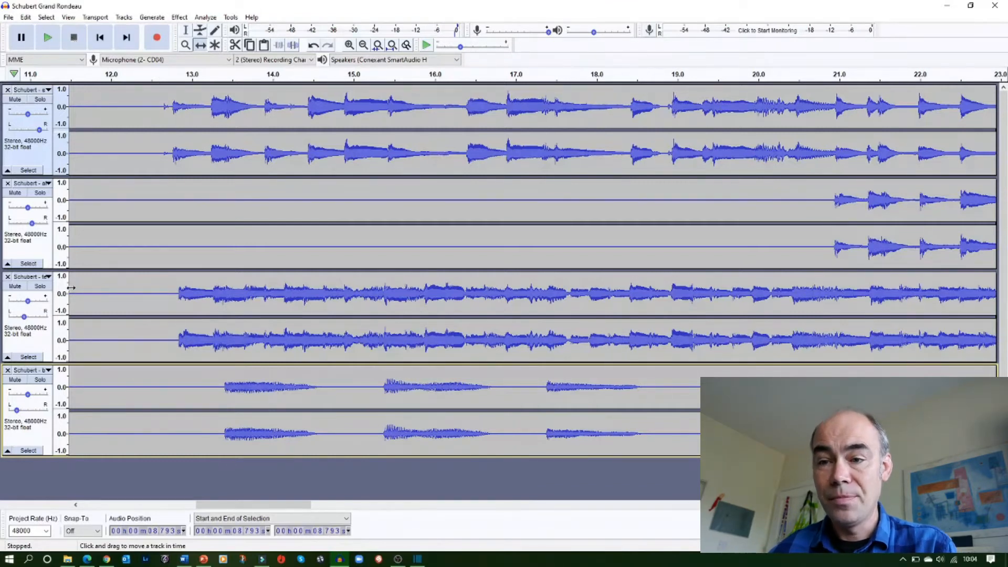
# Select the silence before the count-in clicks in all tracks, from 0 to about 8.4 seconds, and delete it
pyautogui.moveTo(233, 506); pyautogui.dragTo(142, 503)
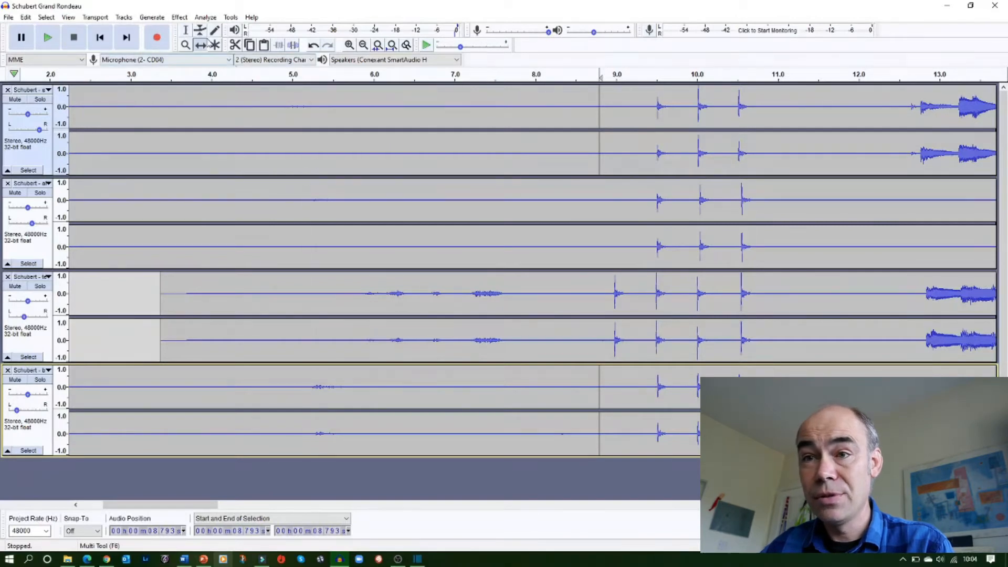
pyautogui.click(186, 30)
pyautogui.click(541, 105)
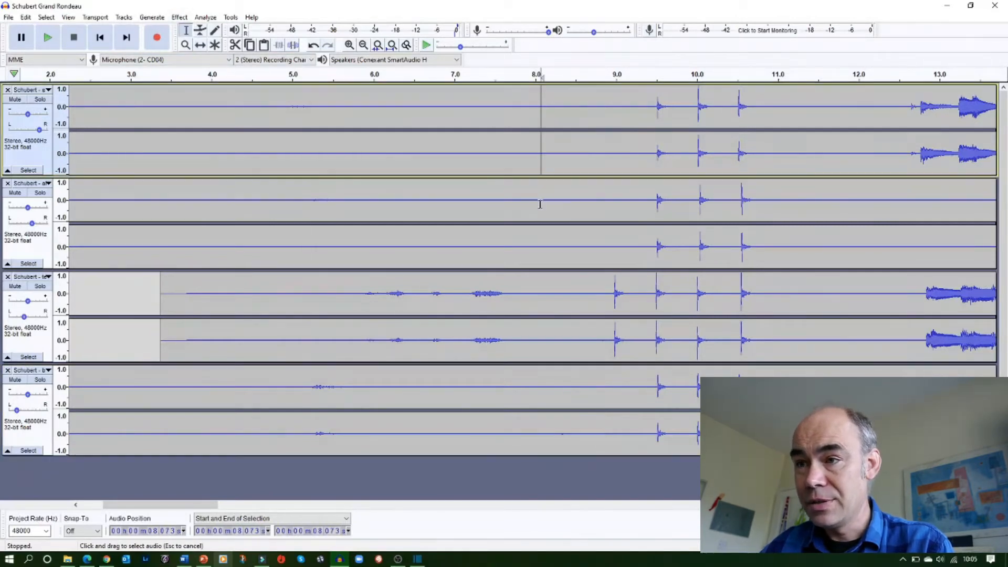
pyautogui.keyDown('shift'); pyautogui.click(538, 414); pyautogui.keyUp('shift')
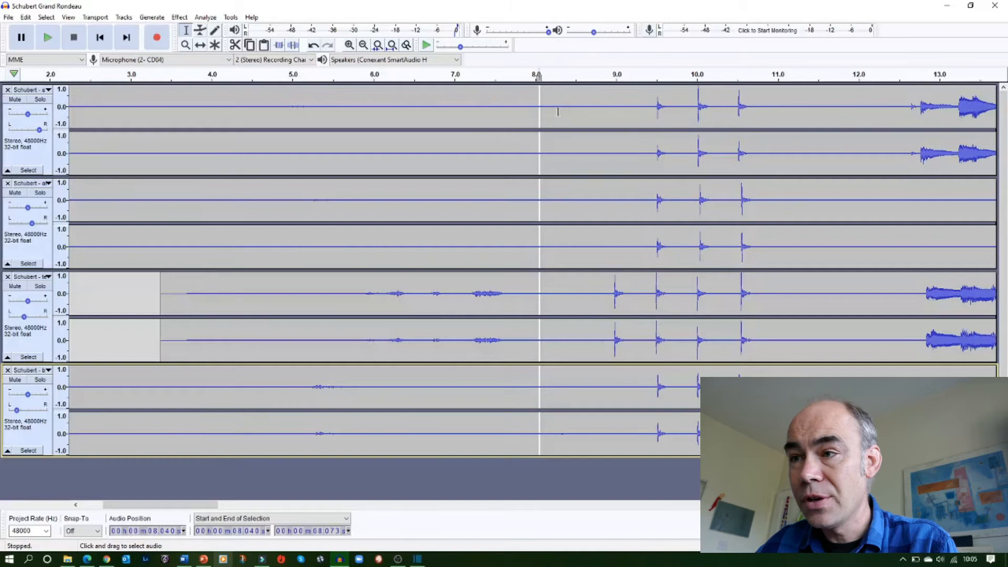
pyautogui.moveTo(540, 110); pyautogui.dragTo(395, 107)
pyautogui.click(573, 122)
pyautogui.moveTo(570, 113); pyautogui.dragTo(8, 363)
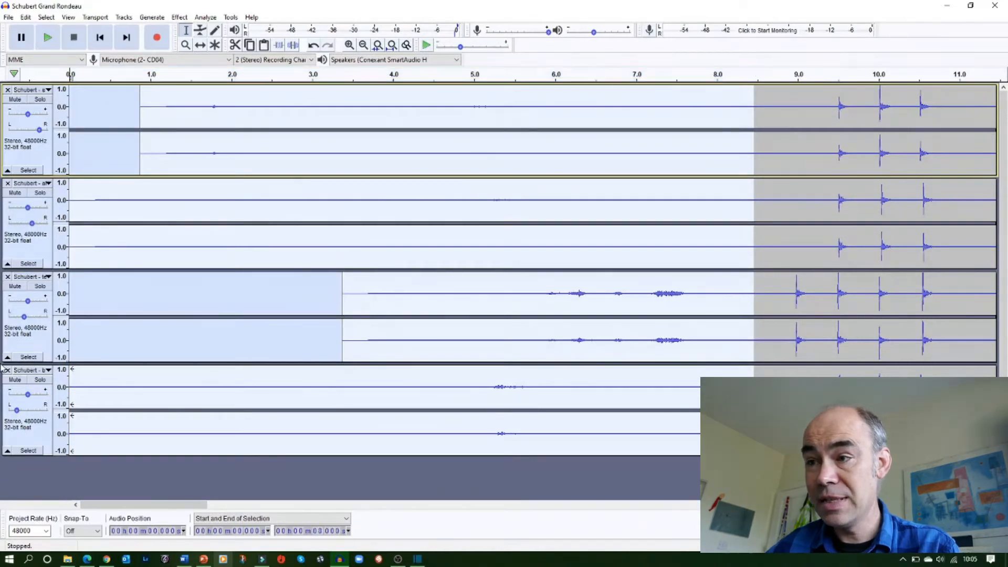
pyautogui.press('Delete')
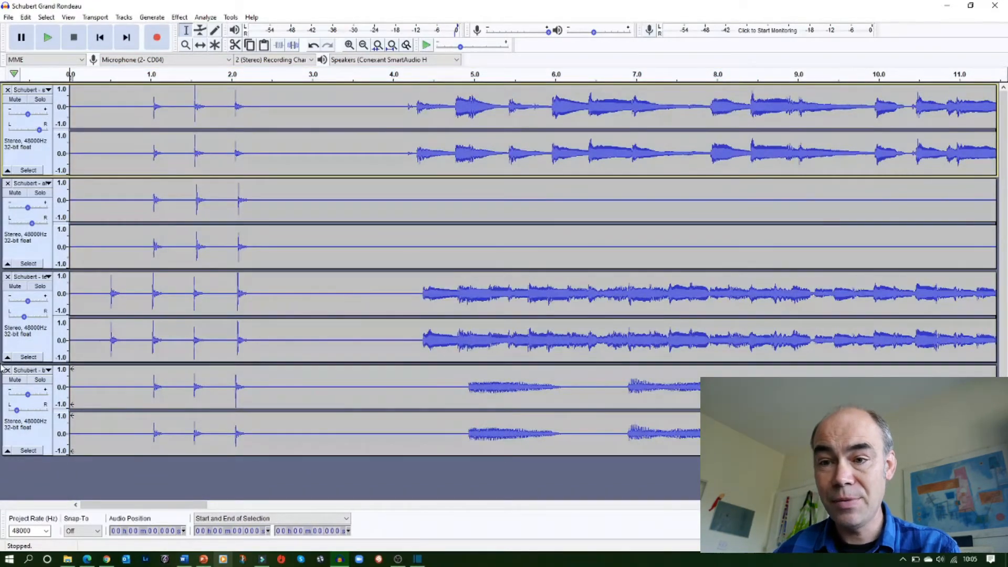
# Play the trimmed mix from the start, then stop
pyautogui.click(54, 44)
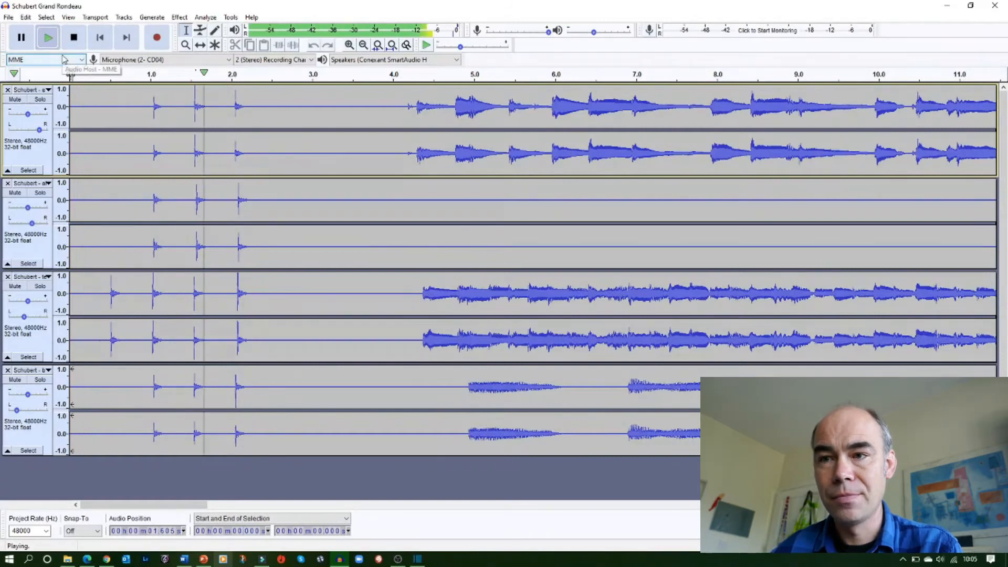
pyautogui.click(74, 37)
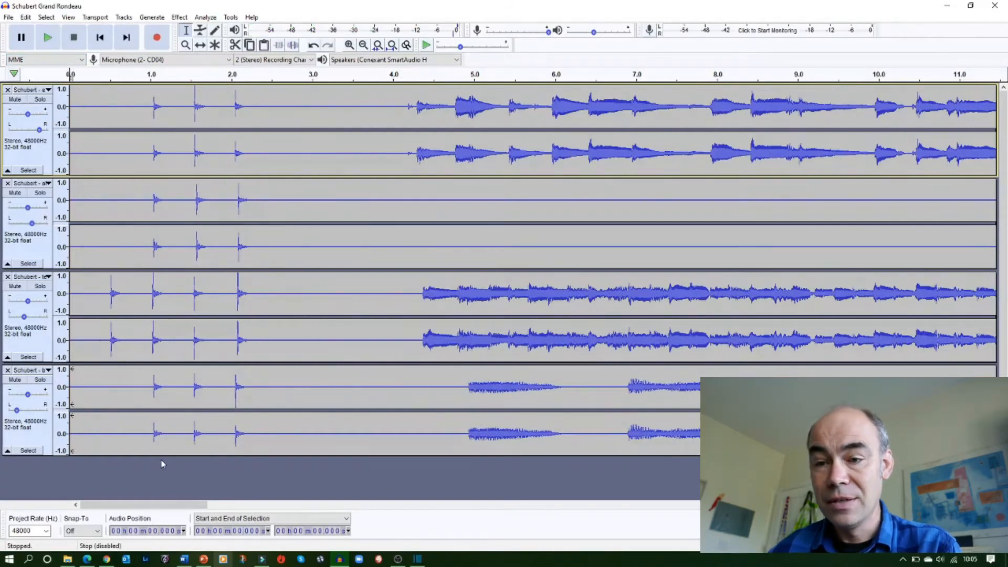
# Select everything after about 1:12.8 in all tracks to the end and delete it
pyautogui.moveTo(167, 507); pyautogui.dragTo(946, 508)
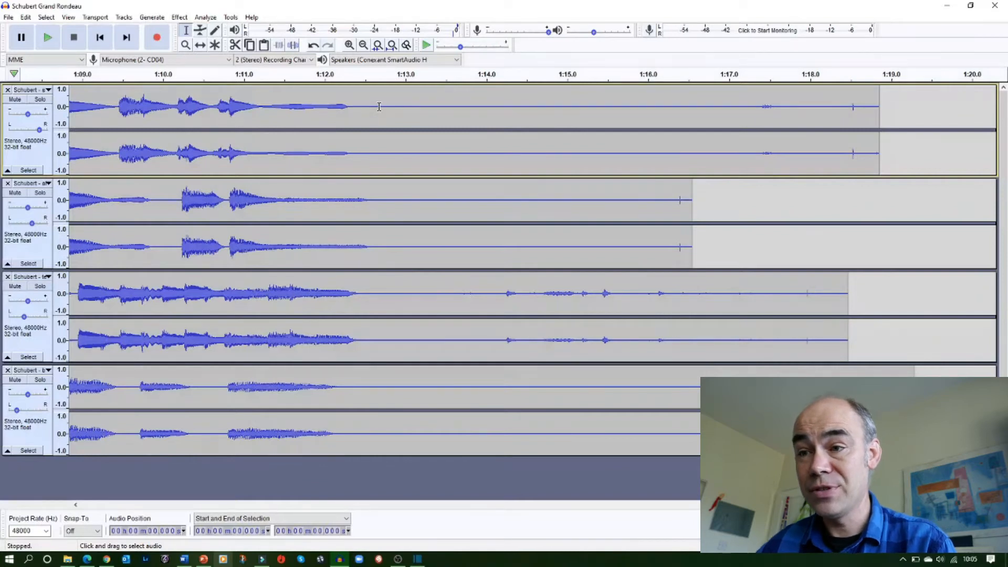
pyautogui.moveTo(376, 94); pyautogui.dragTo(920, 448)
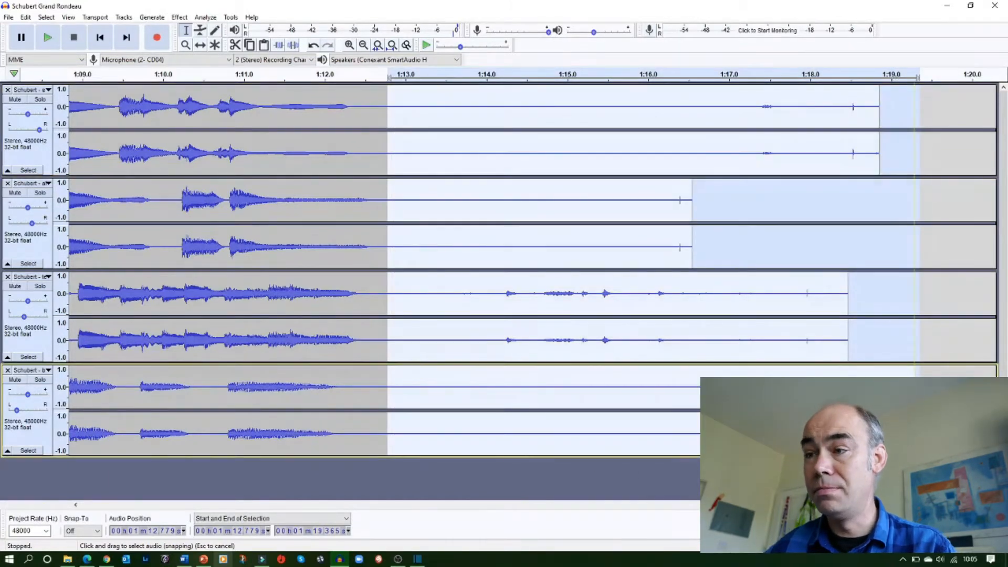
pyautogui.press('Delete')
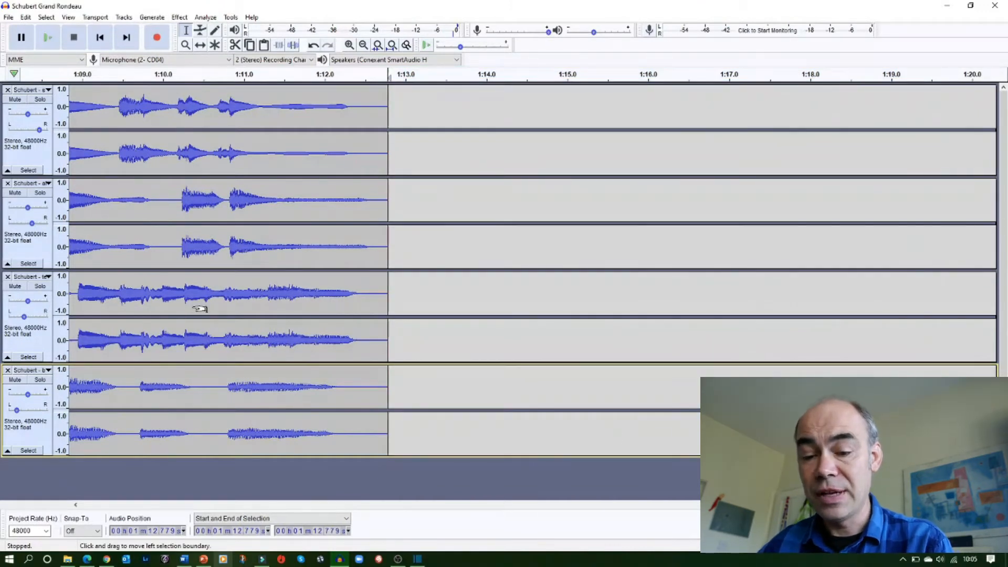
# Export the mix as WAV named Schubert Grand Rondeau into the Videos > Splitscreen multitrack video folder, accepting the mixdown warning
pyautogui.click(8, 18)
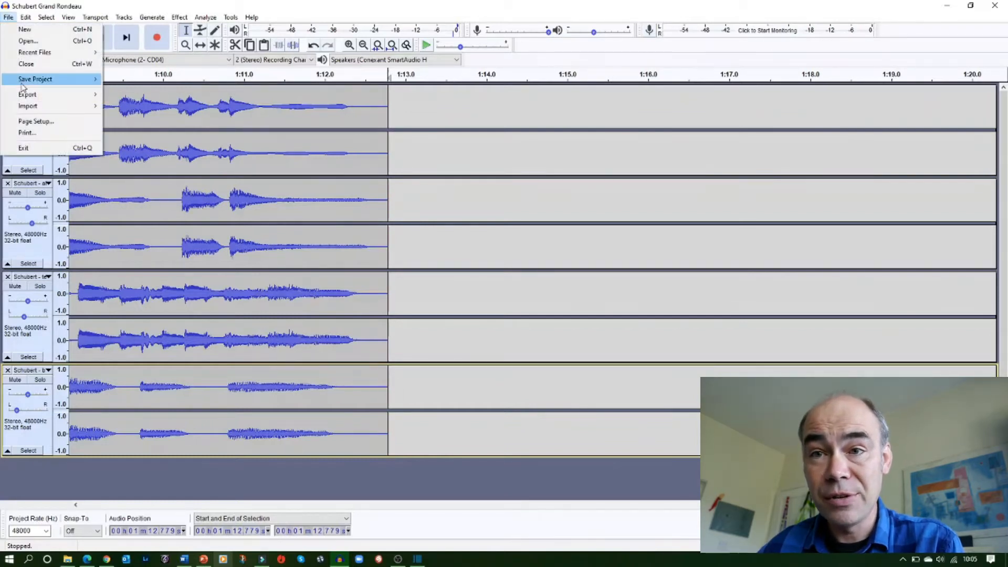
pyautogui.moveTo(27, 95)
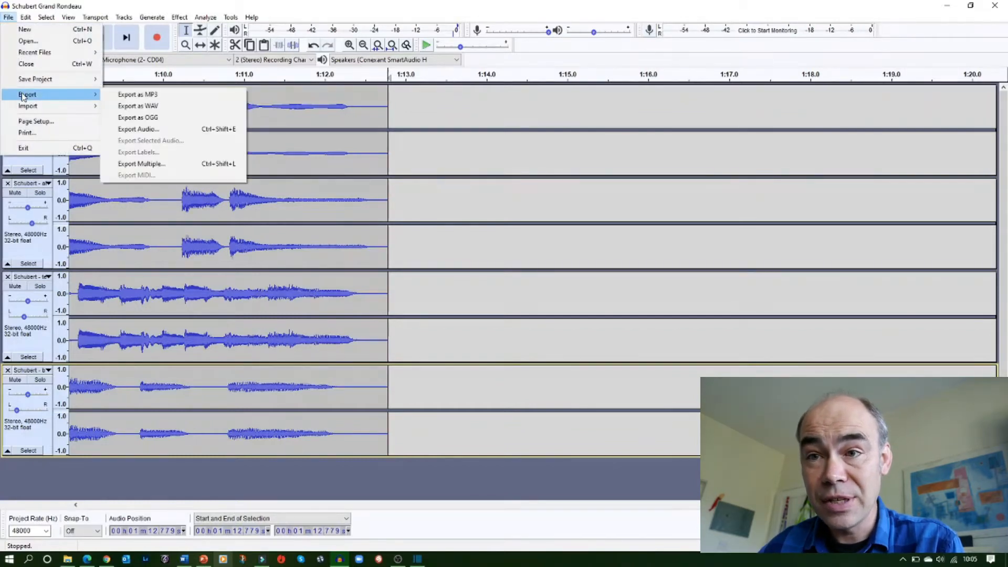
pyautogui.click(138, 106)
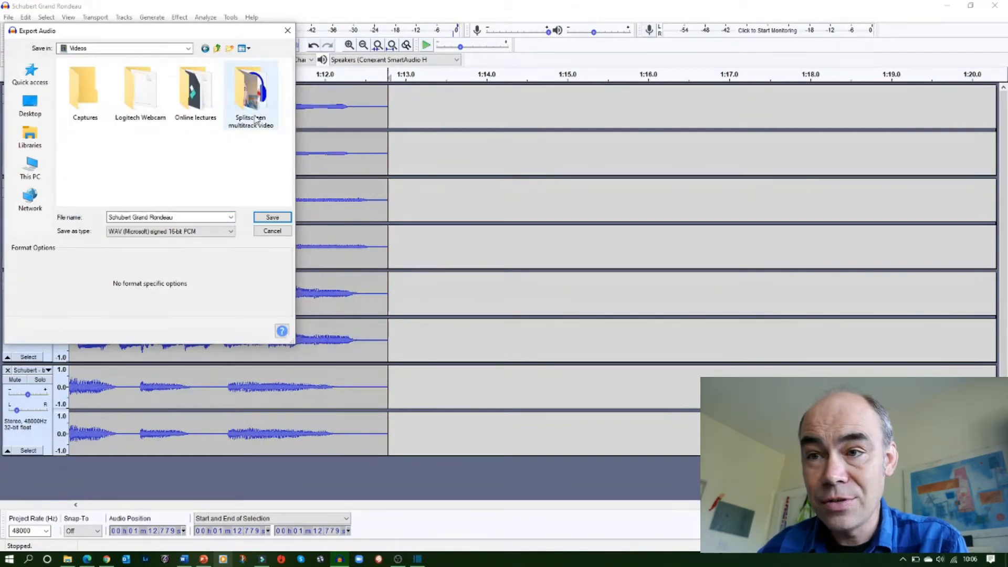
pyautogui.click(255, 117)
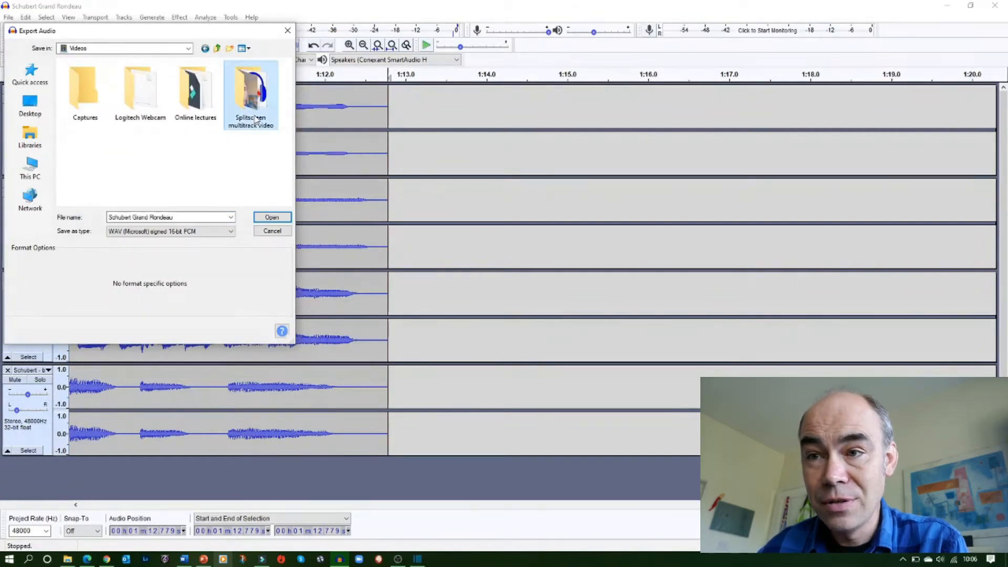
pyautogui.doubleClick(255, 117)
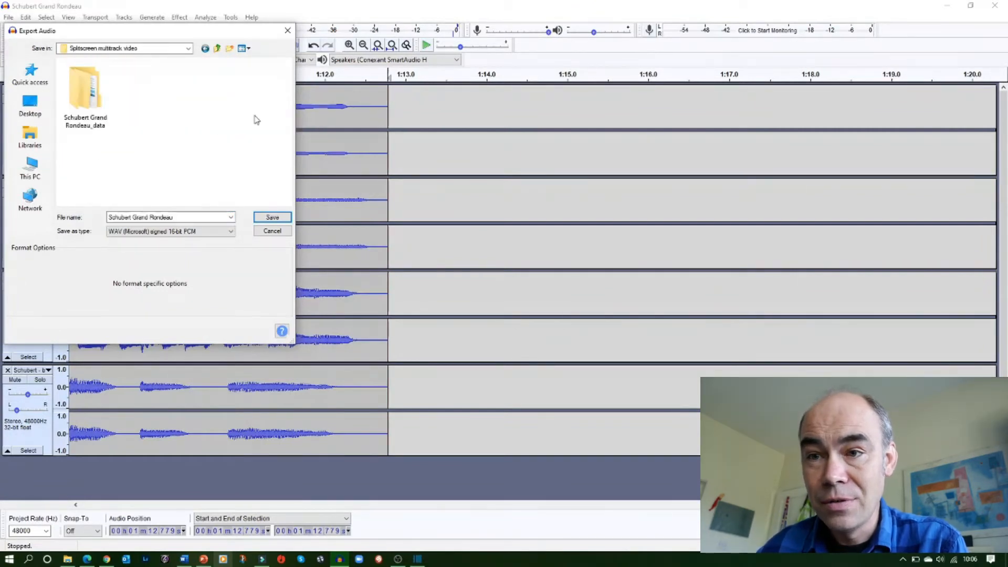
pyautogui.click(274, 221)
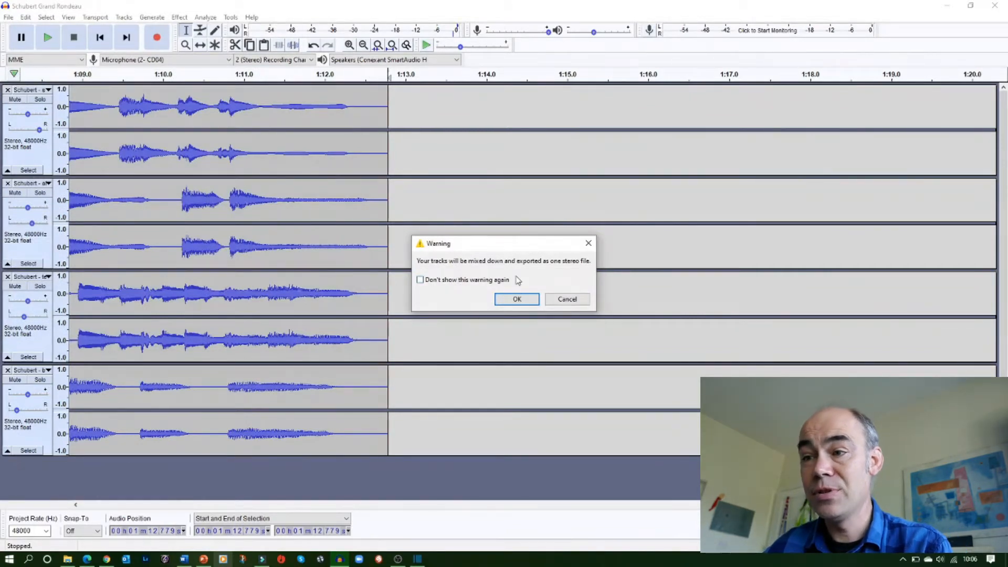
pyautogui.click(516, 299)
# Switch to Shotcut, maximize it, and enter Schubert Grand Rondeau as the new project name
pyautogui.click(537, 370)
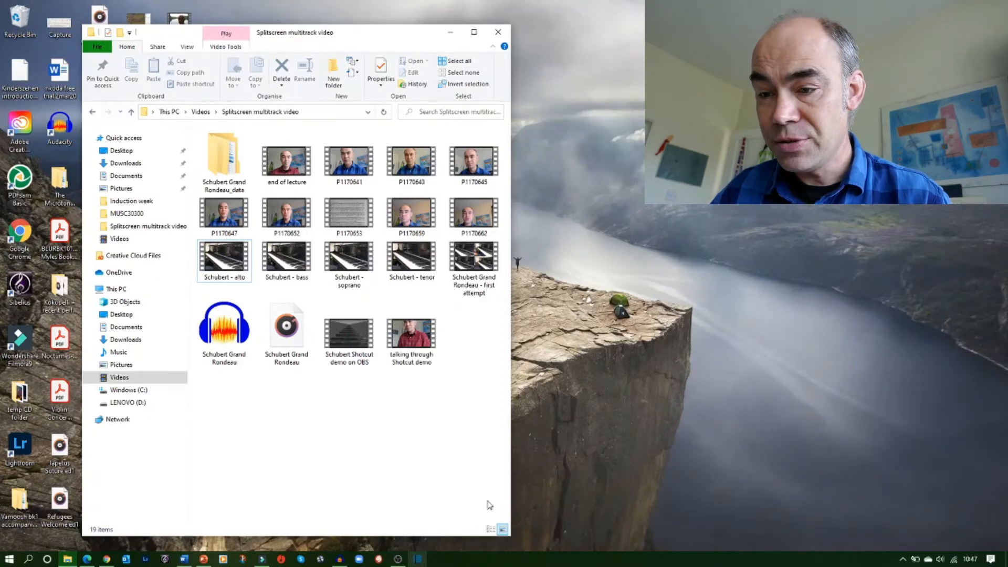
pyautogui.click(425, 560)
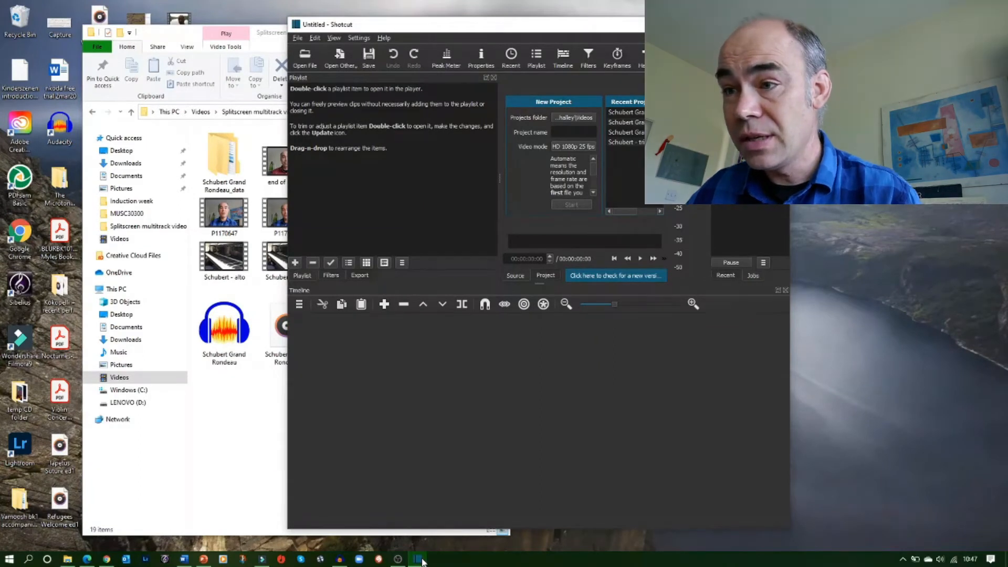
pyautogui.click(753, 25)
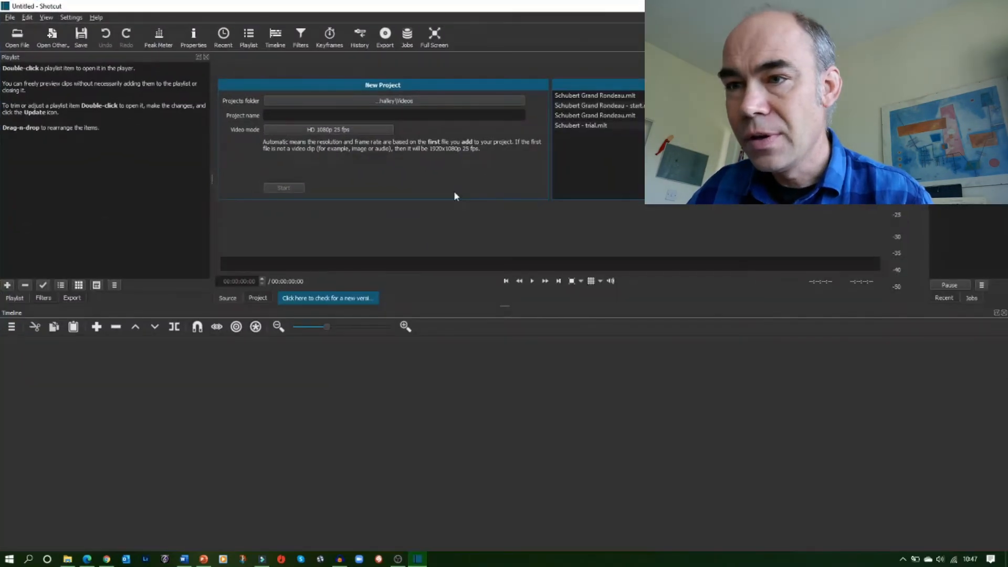
pyautogui.write('Schubert Grand Rondeau')
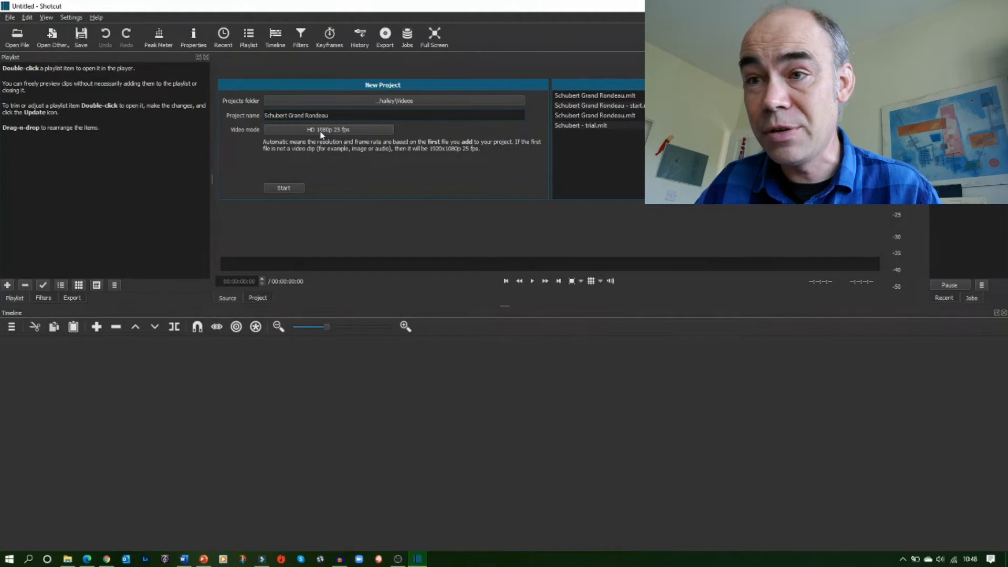
# Start the new project, dismiss the duplicate-name warning, rename it Schubert Grand Rondeau2 and start it
pyautogui.click(288, 191)
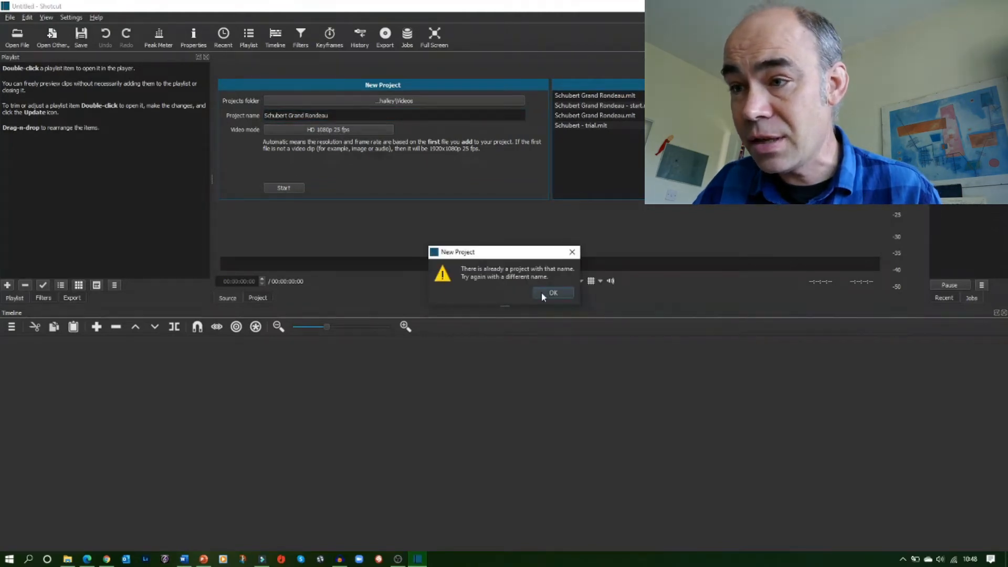
pyautogui.click(544, 291)
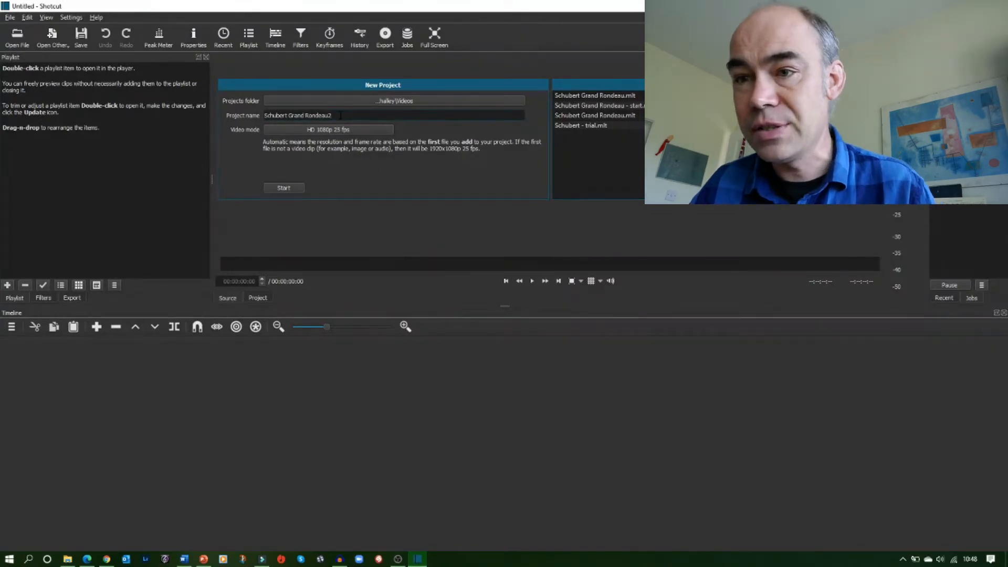
pyautogui.click(291, 190)
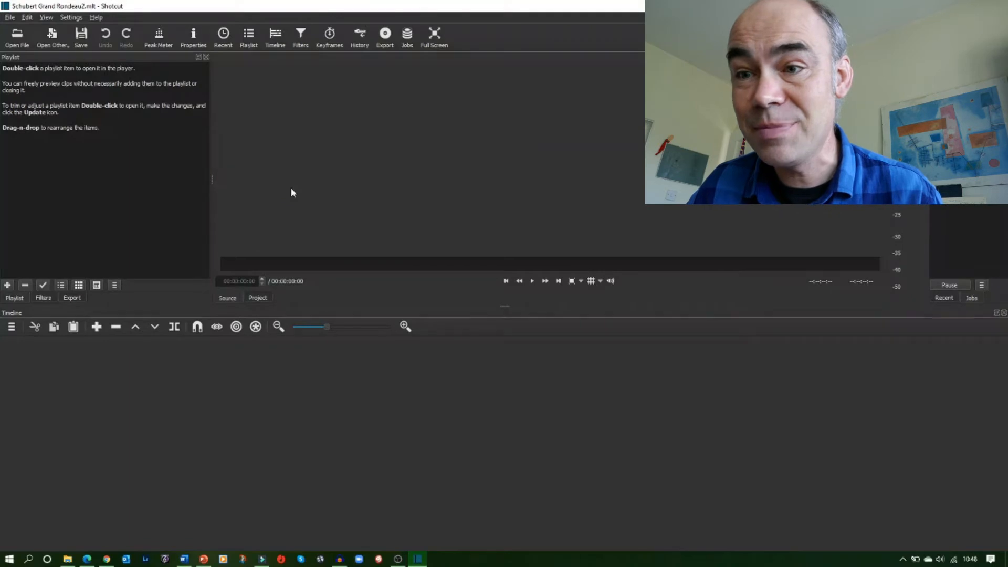
# Place Shotcut beside the Splitscreen multitrack video folder and add the soprano, alto, tenor and bass videos to the playlist
pyautogui.click(981, 6)
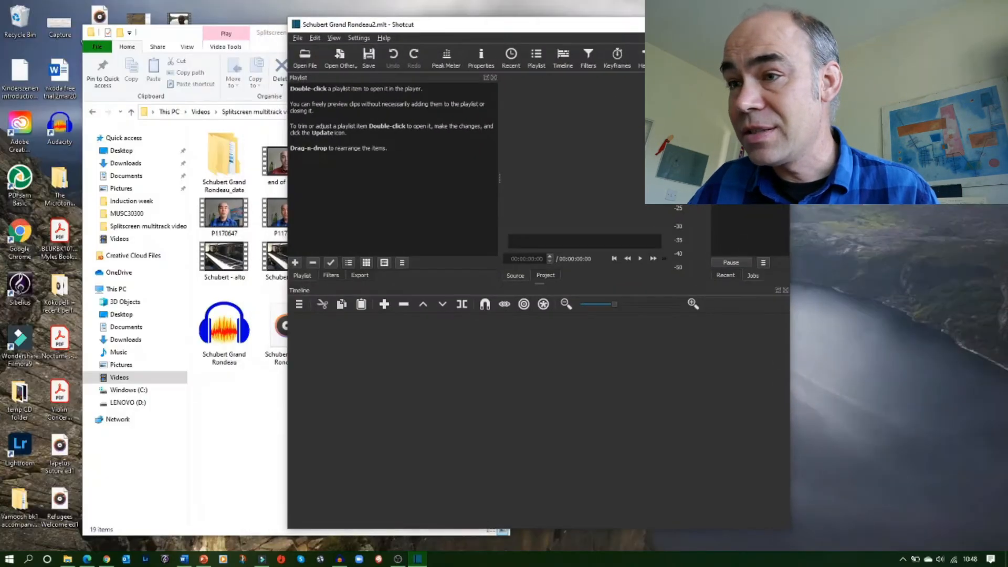
pyautogui.moveTo(615, 24); pyautogui.dragTo(747, 8)
pyautogui.moveTo(364, 41); pyautogui.dragTo(308, 41)
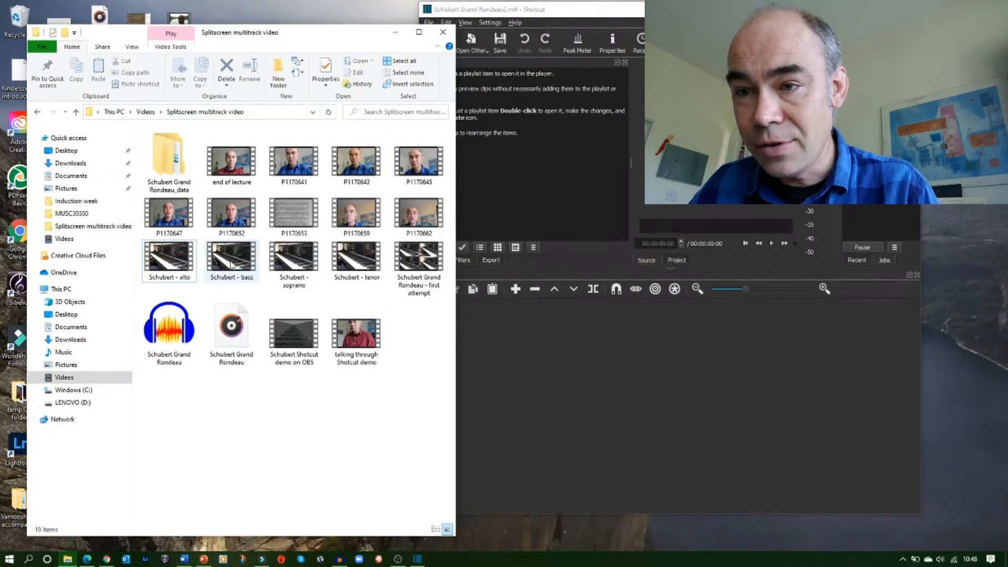
pyautogui.click(294, 263)
pyautogui.keyDown('ctrl'); pyautogui.click(344, 263); pyautogui.keyUp('ctrl')
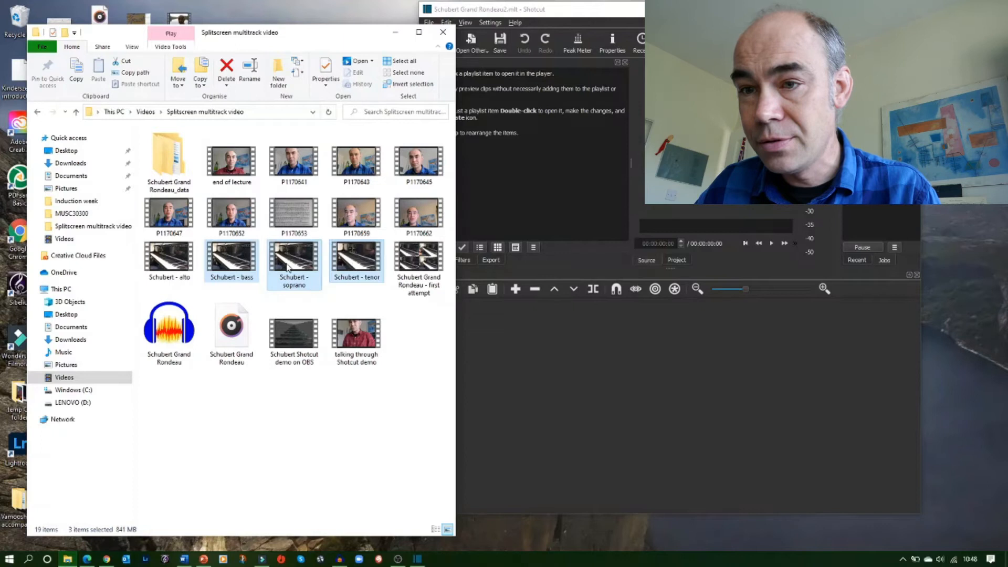
pyautogui.keyDown('ctrl'); pyautogui.click(164, 264); pyautogui.keyUp('ctrl')
pyautogui.moveTo(297, 268); pyautogui.dragTo(651, 208)
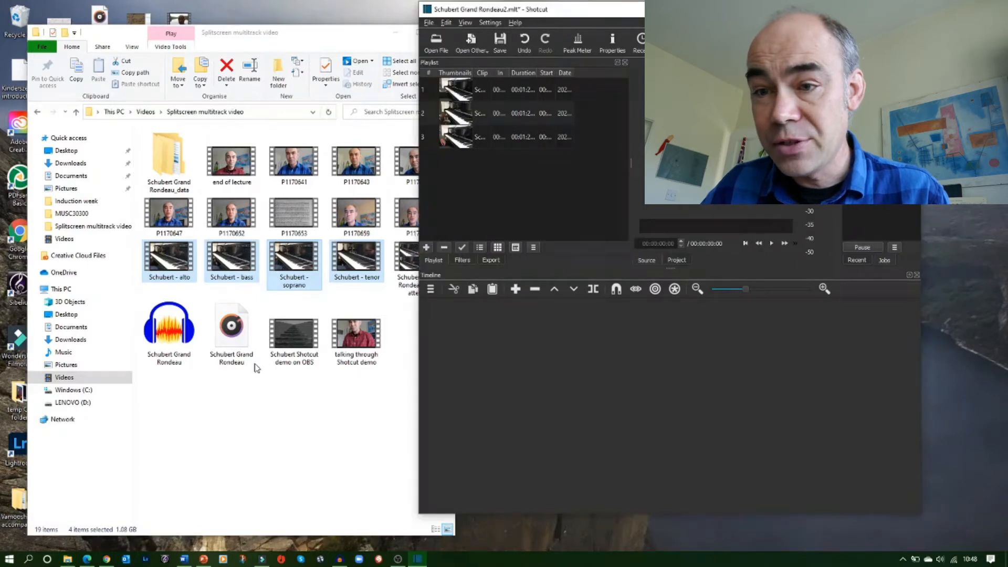
# Add the Schubert Grand Rondeau WAV mix to the playlist, maximize Shotcut and pause the preview
pyautogui.moveTo(235, 346); pyautogui.dragTo(535, 228)
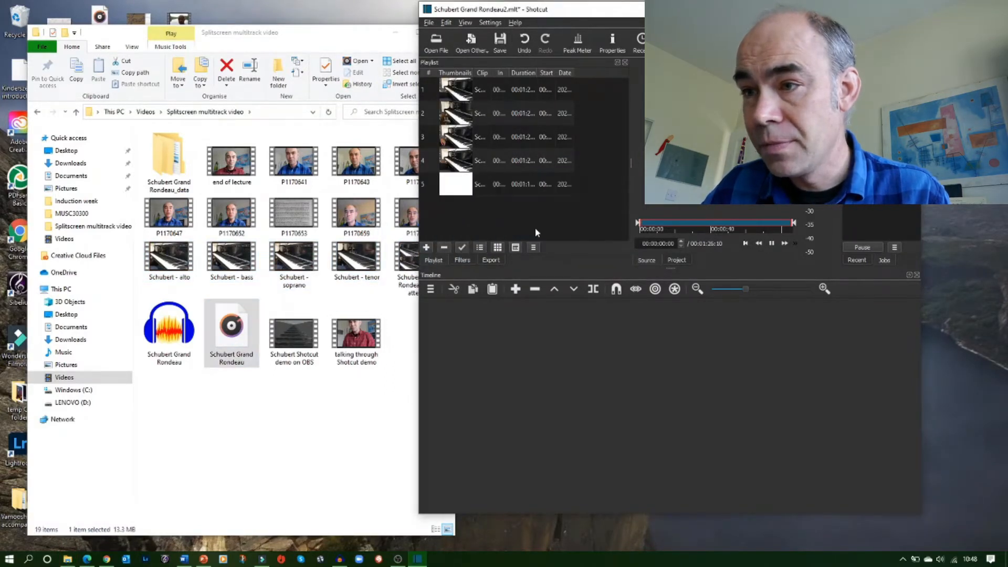
pyautogui.click(886, 9)
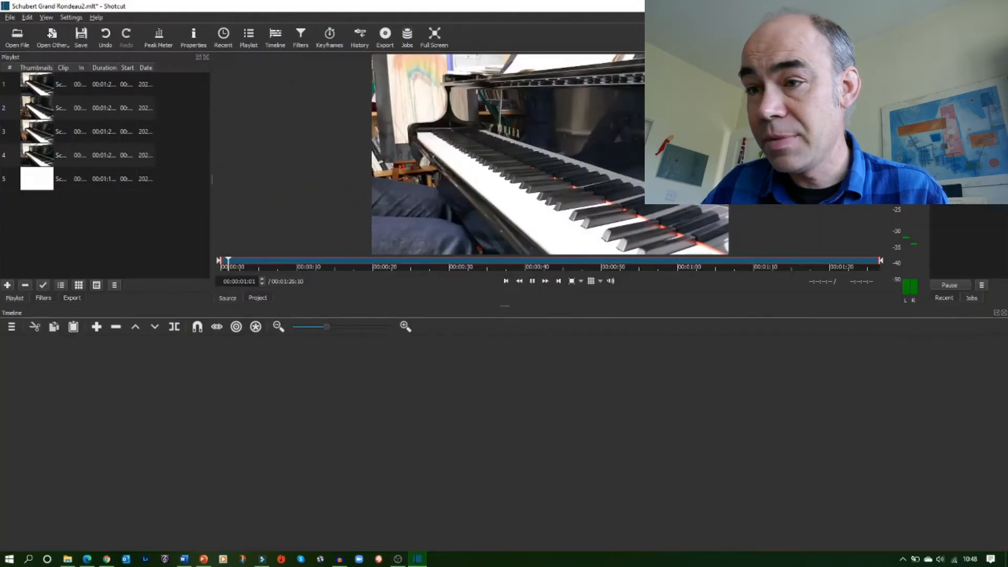
pyautogui.click(533, 282)
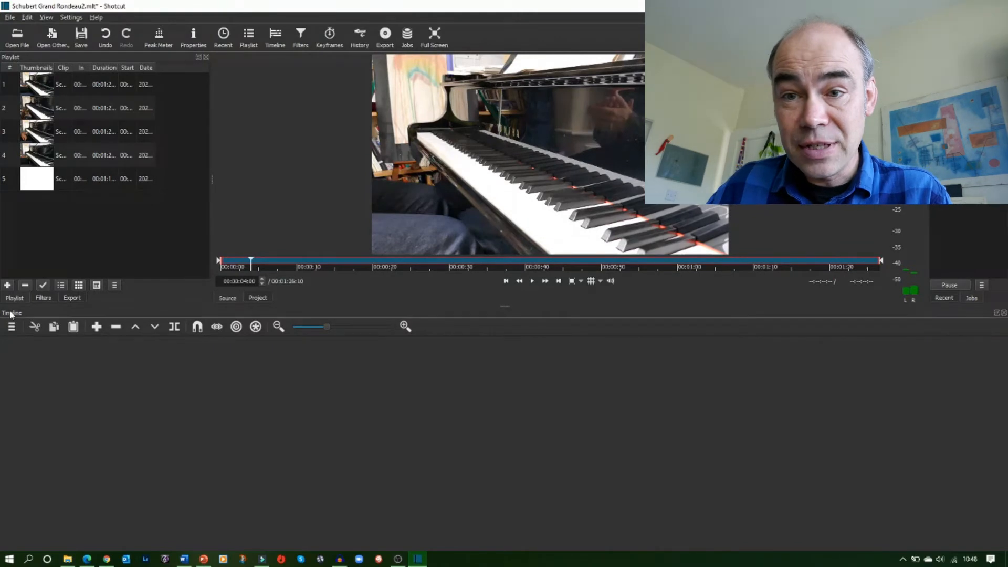
# Add an audio track and four video tracks to the timeline
pyautogui.click(11, 327)
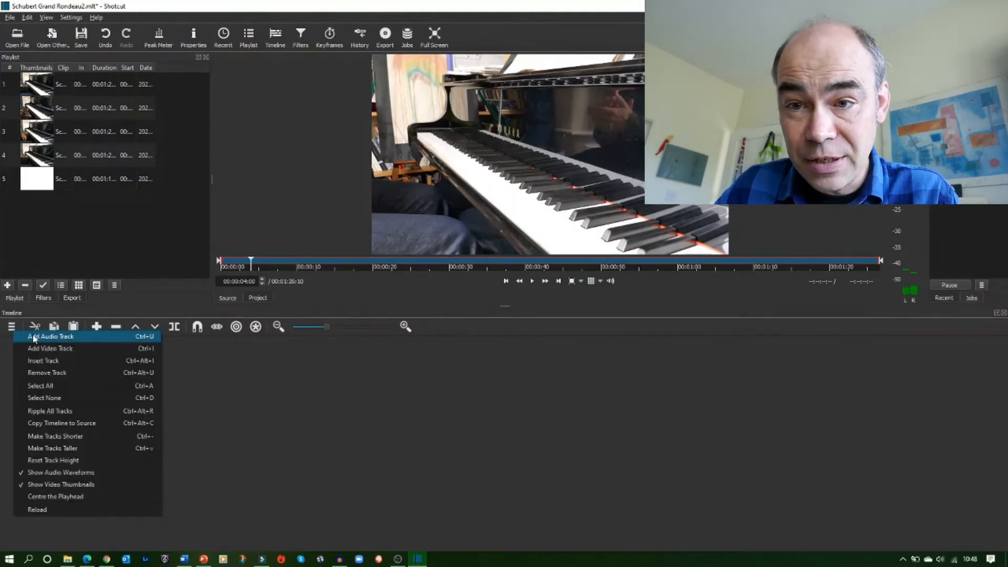
pyautogui.click(34, 339)
pyautogui.click(11, 326)
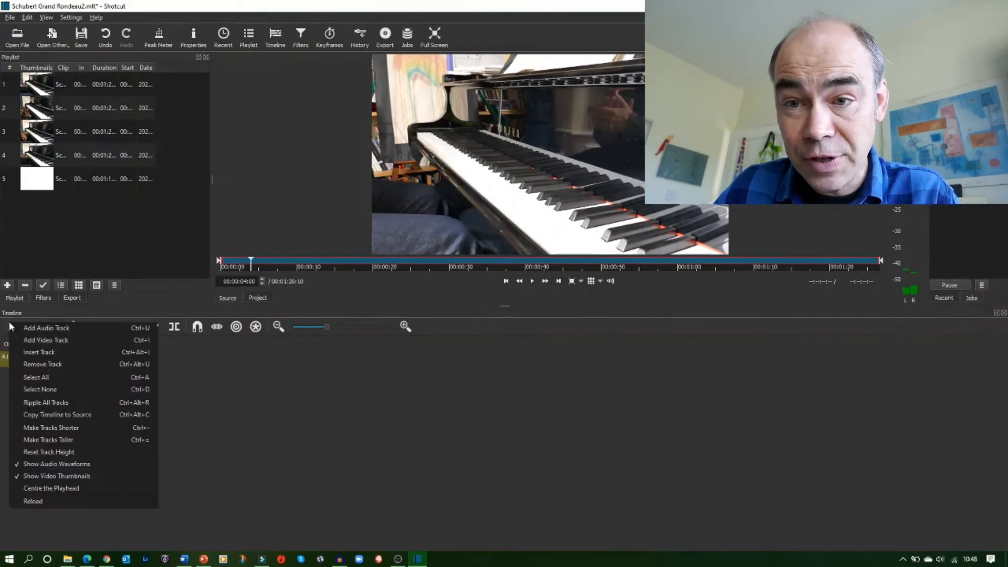
pyautogui.click(23, 340)
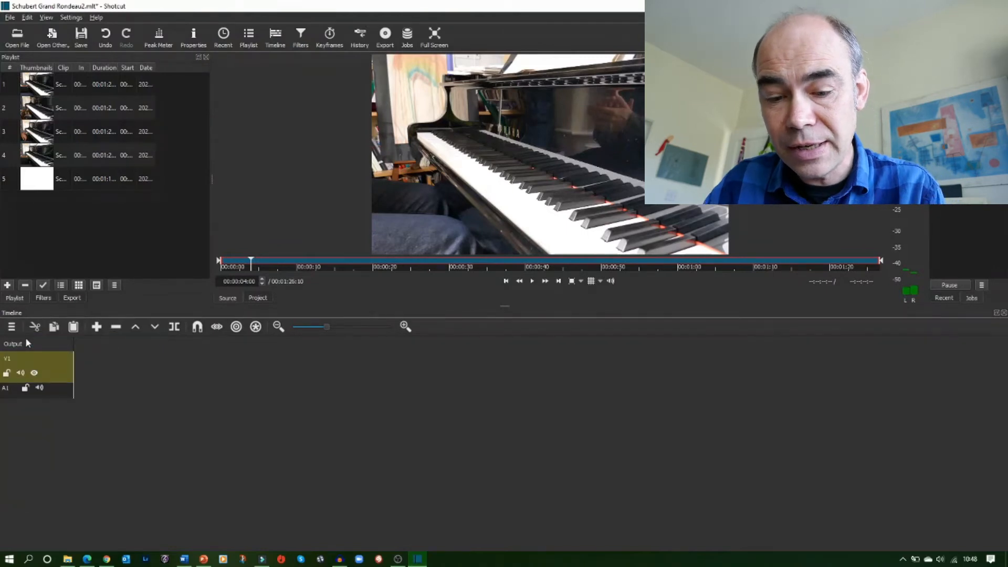
pyautogui.hotkey('ctrl', 'i')
pyautogui.hotkey('ctrl', 'i')
pyautogui.hotkey('ctrl', 'i')
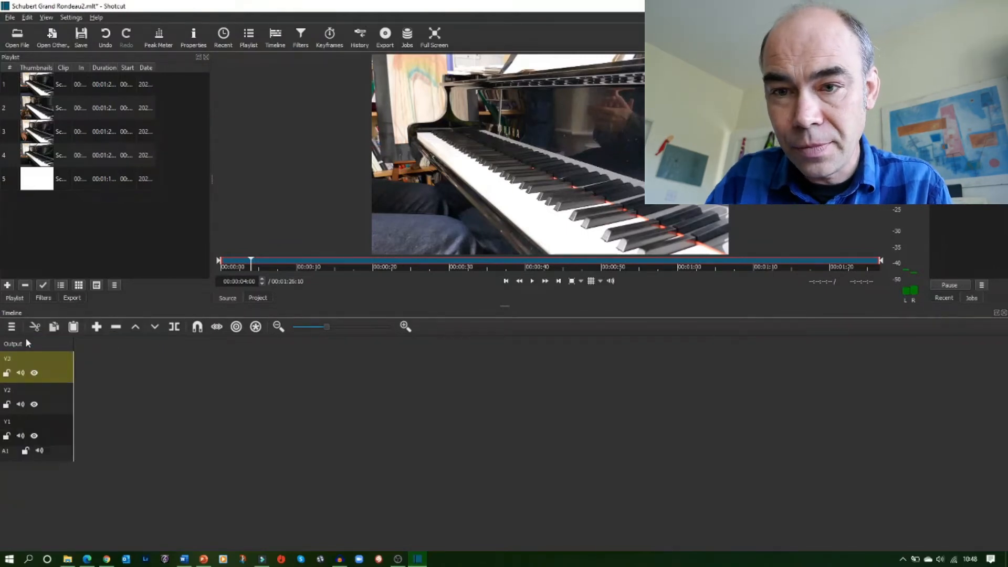
# Rename the timeline tracks Soprano, Alto, Tenor, Bass and Audio from top to bottom
pyautogui.doubleClick(13, 359)
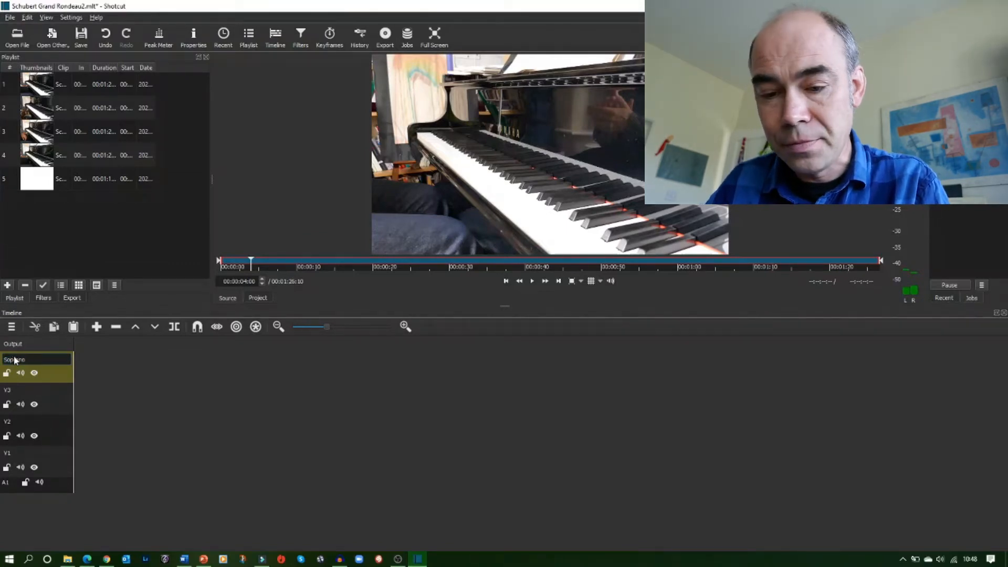
pyautogui.write('Soprano')
pyautogui.press('Return')
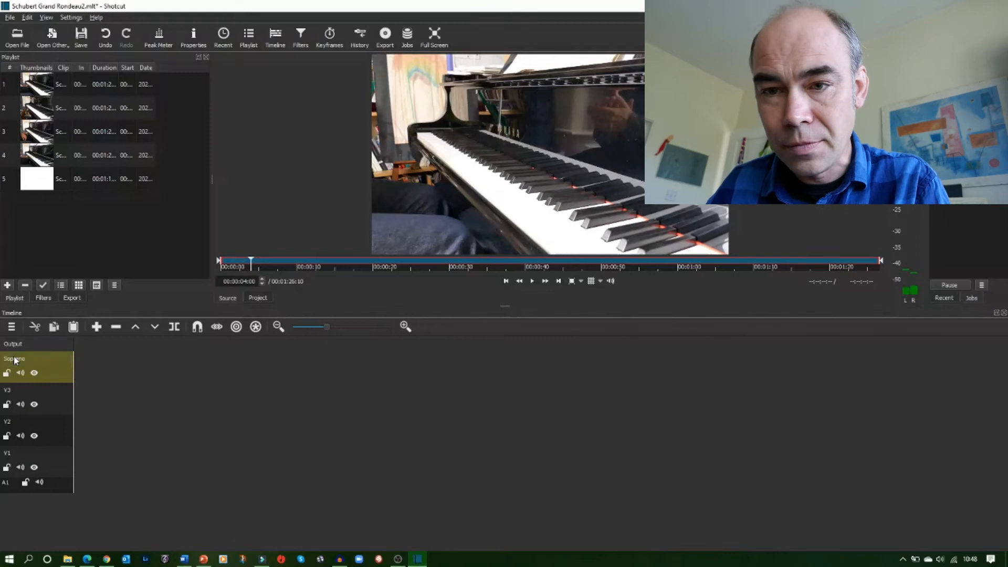
pyautogui.doubleClick(14, 391)
pyautogui.write('Alto')
pyautogui.press('Return')
pyautogui.doubleClick(23, 424)
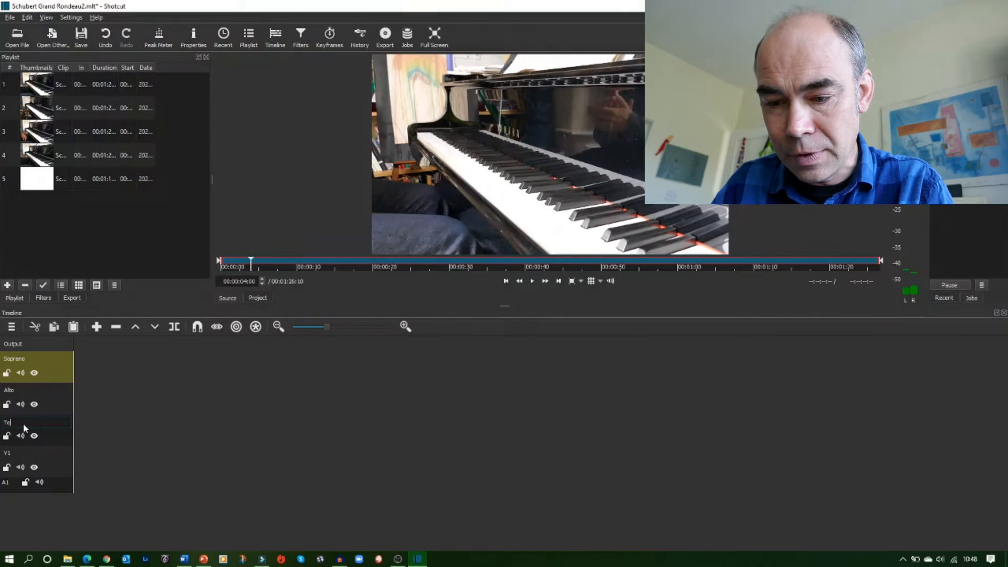
pyautogui.press('Return')
pyautogui.doubleClick(16, 455)
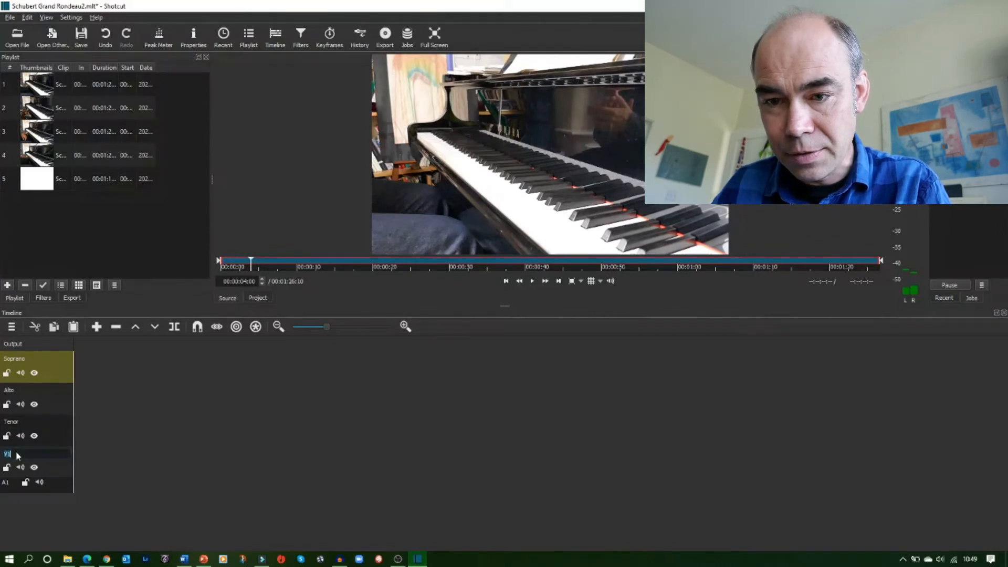
pyautogui.doubleClick(6, 483)
pyautogui.write('Audio')
pyautogui.press('Return')
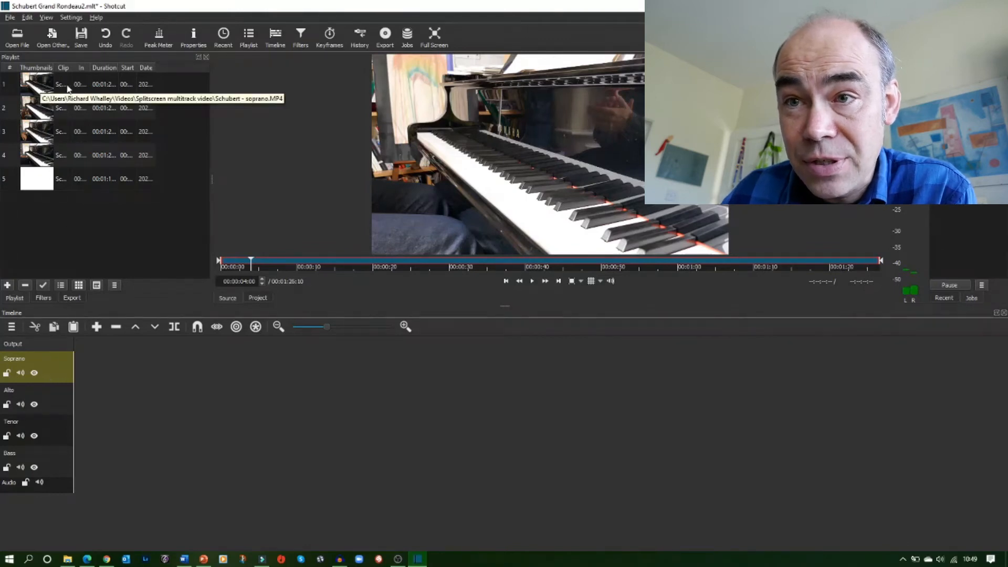
# Place each part video on its matching track and the WAV mix on the Audio track
pyautogui.moveTo(64, 85); pyautogui.dragTo(73, 158)
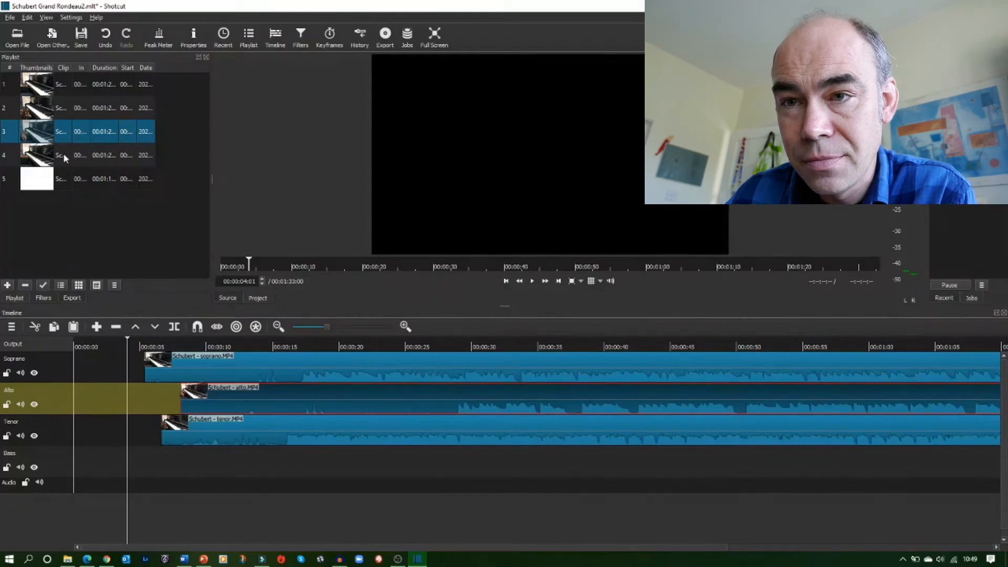
pyautogui.moveTo(63, 153); pyautogui.dragTo(153, 460)
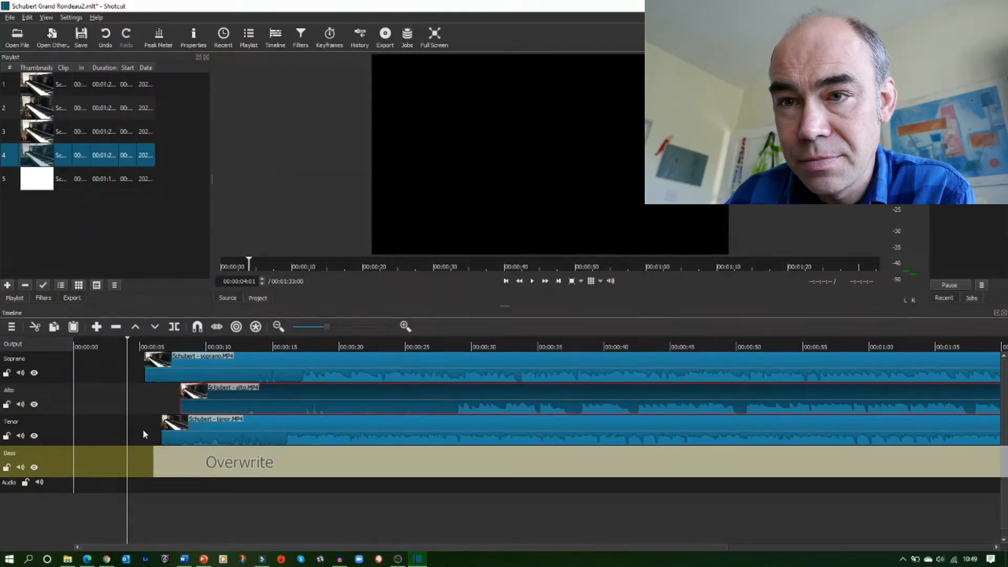
pyautogui.moveTo(62, 182); pyautogui.dragTo(162, 489)
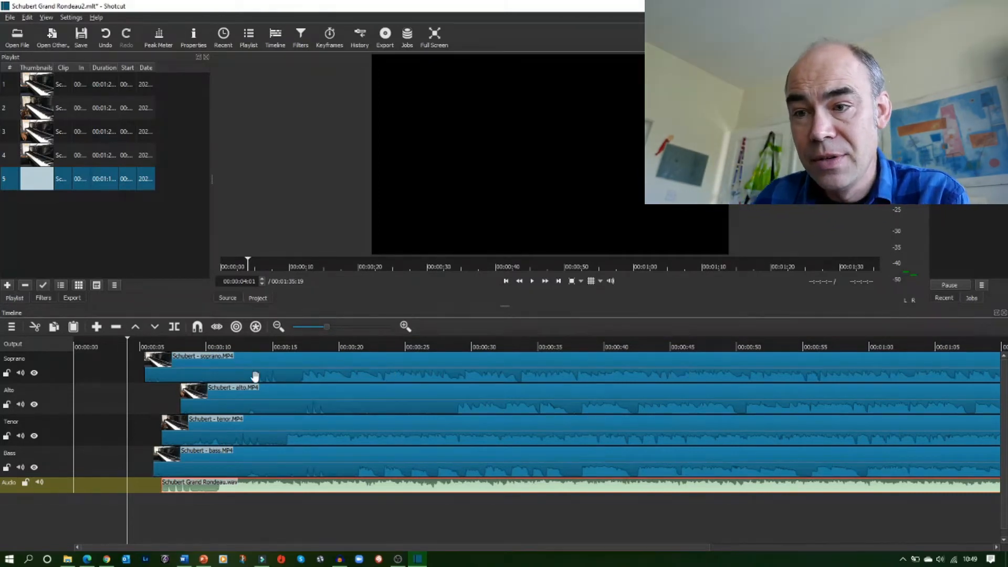
# Turn on scrubbing while dragging and shift the Soprano, Tenor and WAV clips later to line up the parts
pyautogui.click(217, 327)
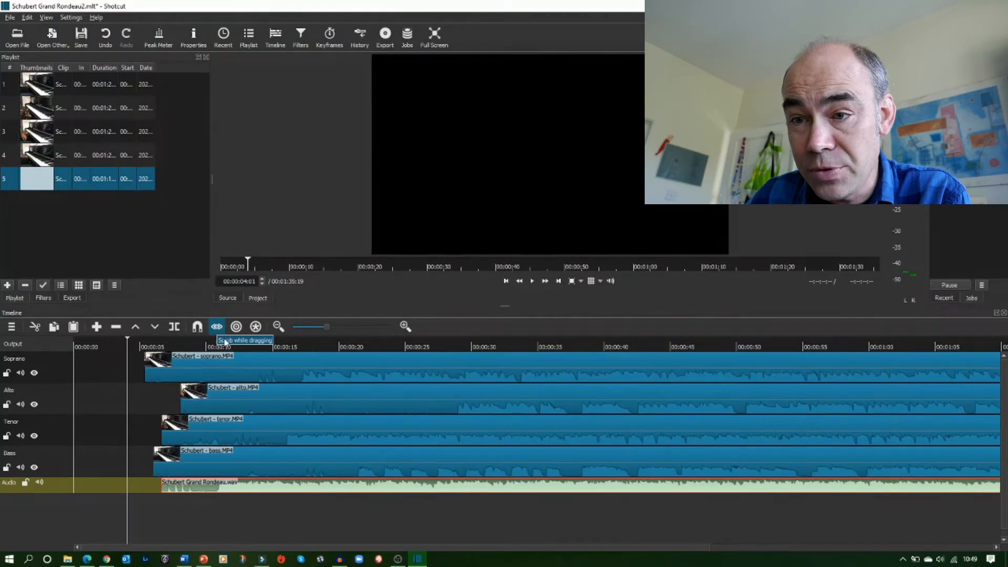
pyautogui.moveTo(269, 371); pyautogui.dragTo(289, 367)
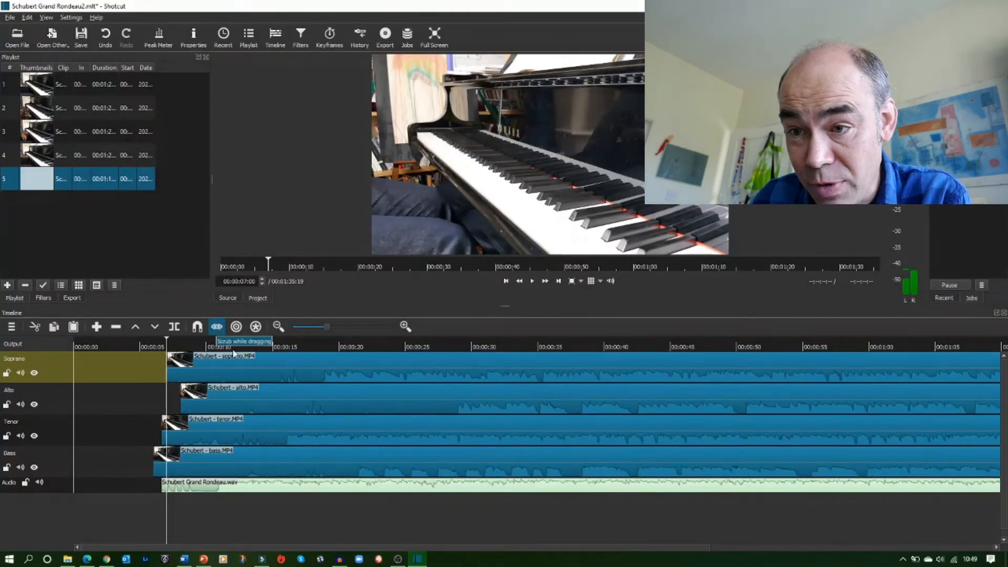
pyautogui.moveTo(258, 377); pyautogui.dragTo(287, 380)
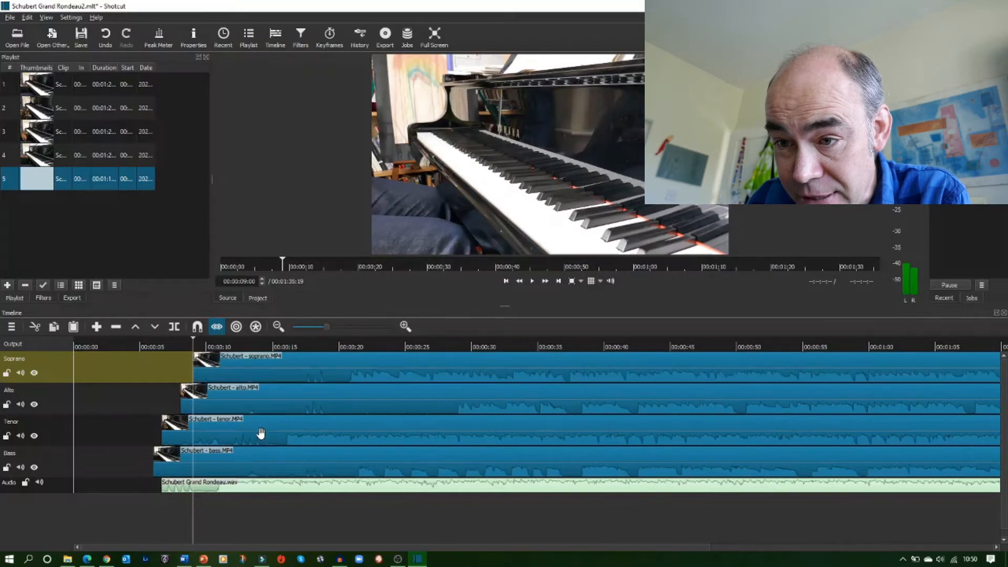
pyautogui.moveTo(316, 435); pyautogui.dragTo(377, 436)
pyautogui.moveTo(243, 485); pyautogui.dragTo(380, 485)
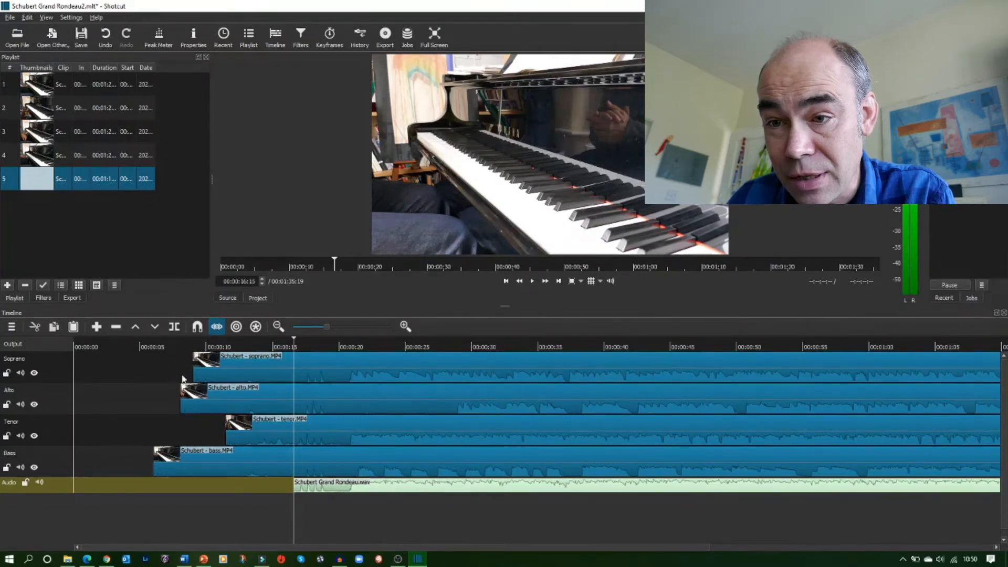
# Split the Soprano, Alto, Tenor and Bass clips at the playhead at 00:00:16:15, where the WAV mix starts
pyautogui.click(226, 374)
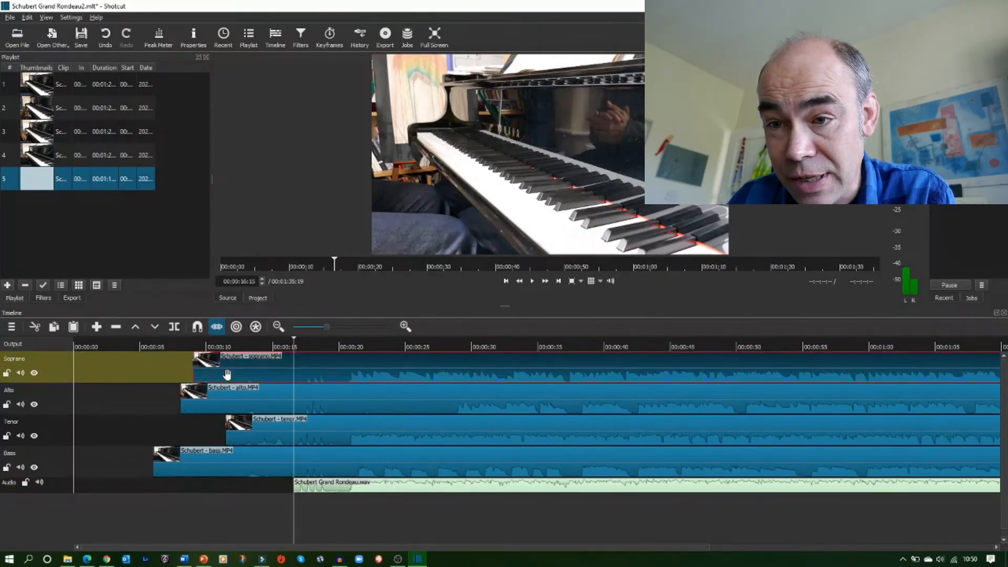
pyautogui.click(175, 327)
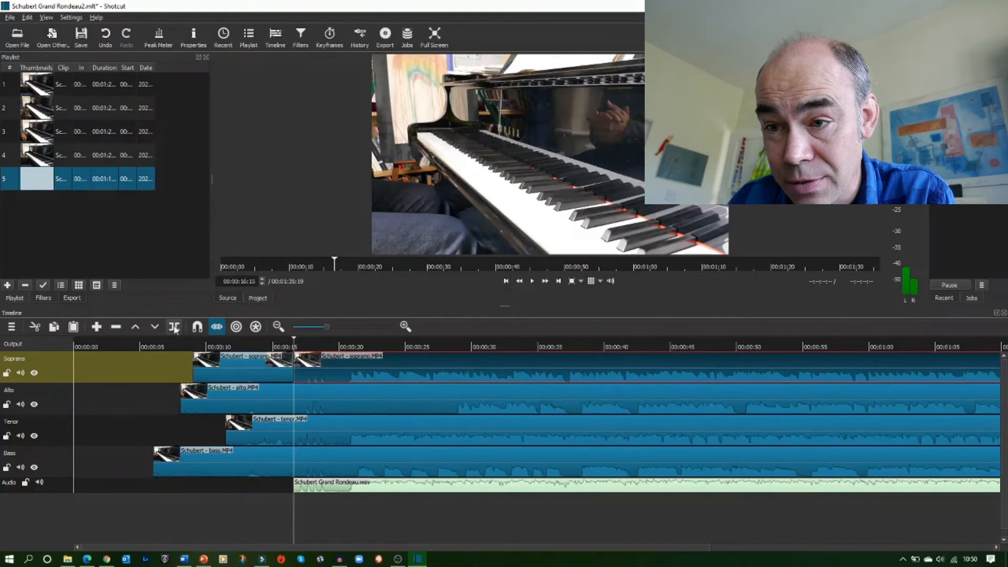
pyautogui.click(252, 399)
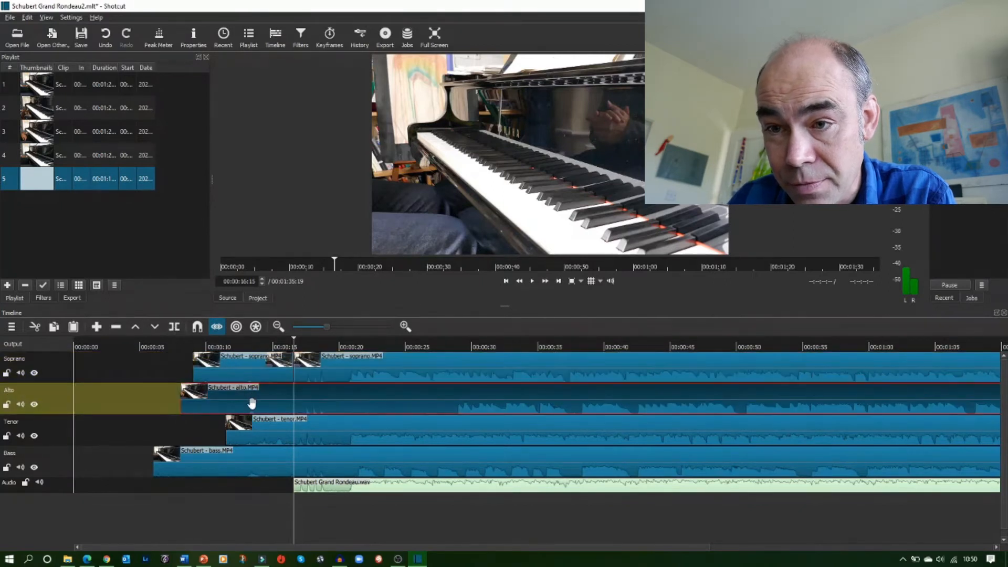
pyautogui.click(175, 327)
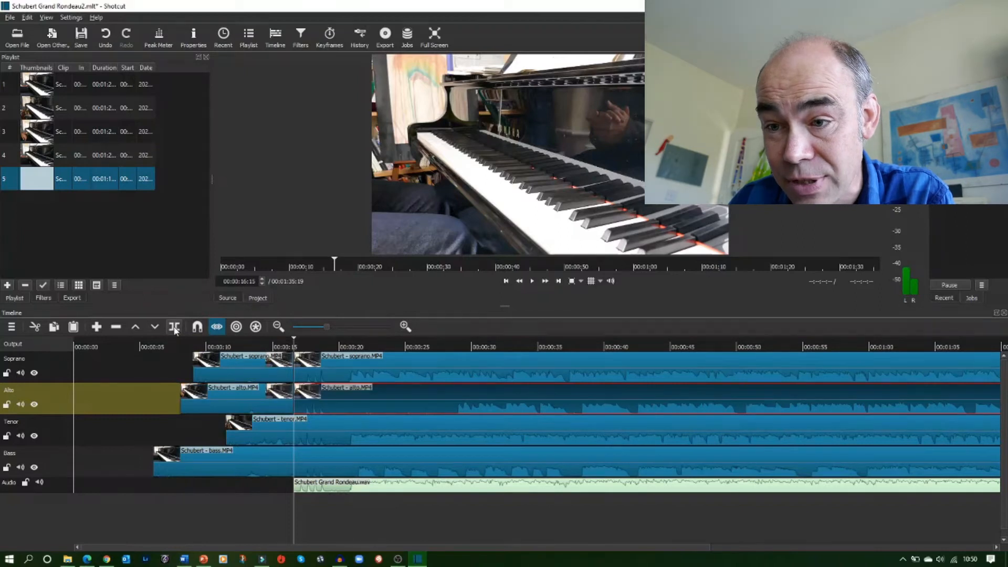
pyautogui.click(254, 430)
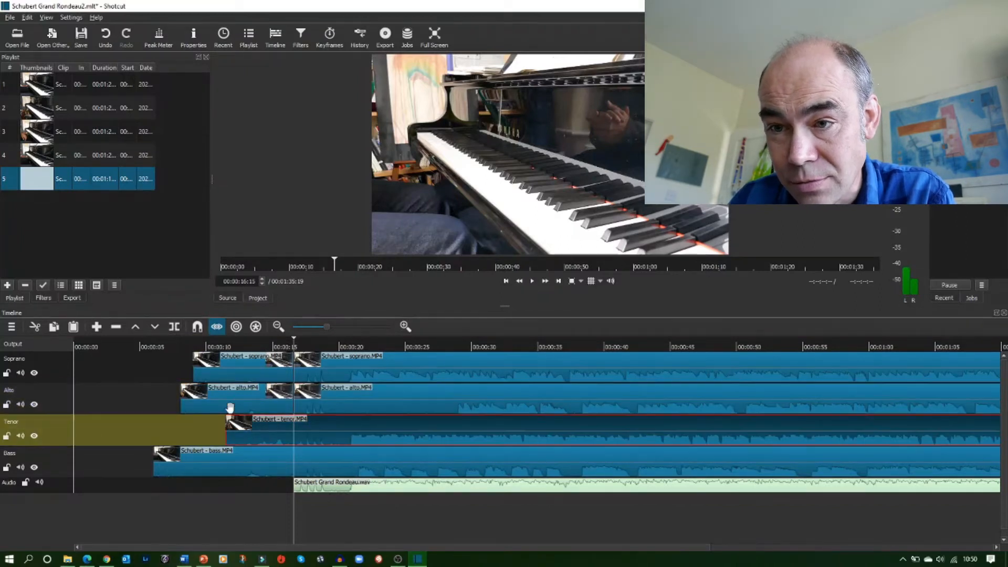
pyautogui.click(174, 327)
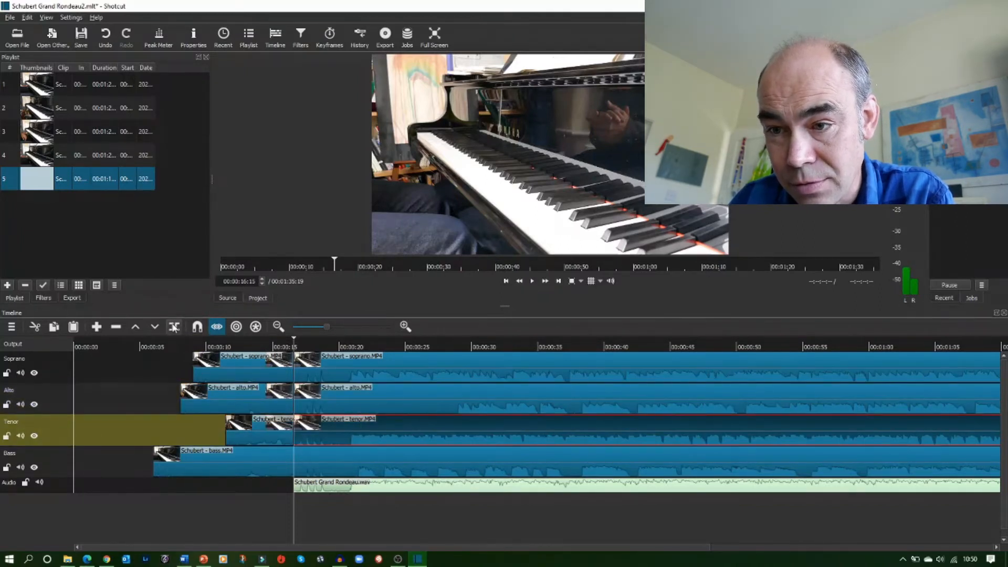
pyautogui.click(244, 468)
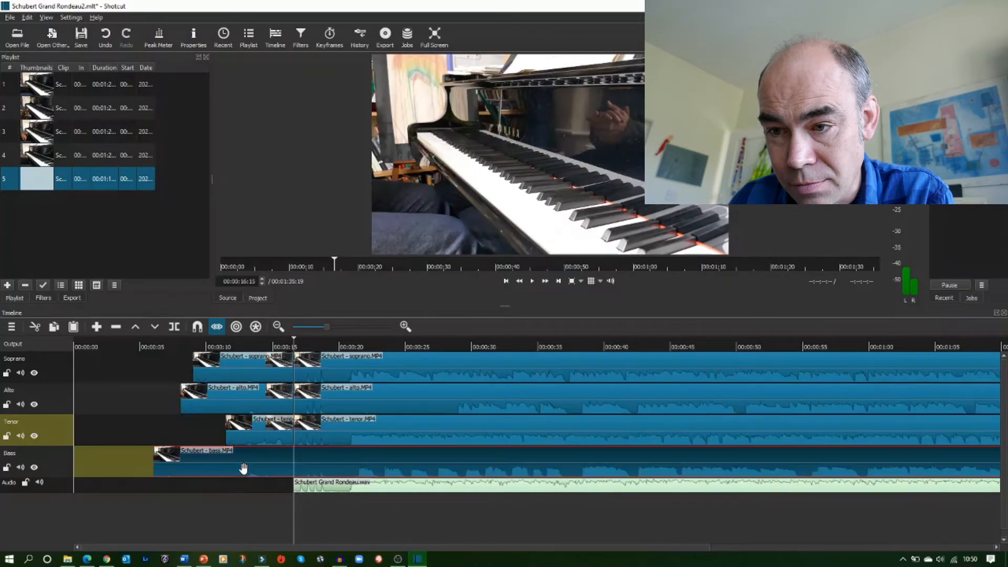
pyautogui.click(174, 328)
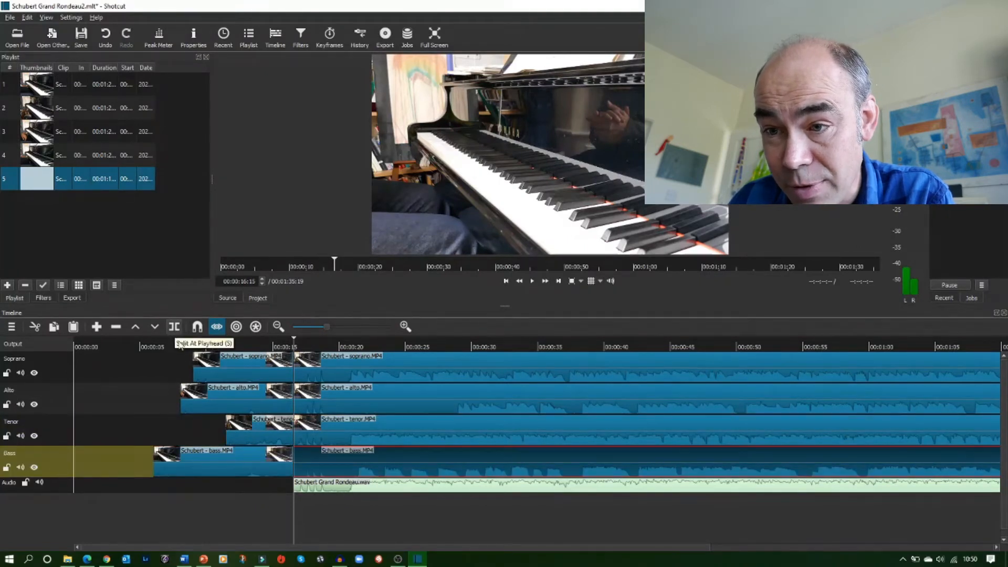
# Select the leading pieces of the Soprano, Alto, Tenor and Bass clips before the split and delete them
pyautogui.click(240, 374)
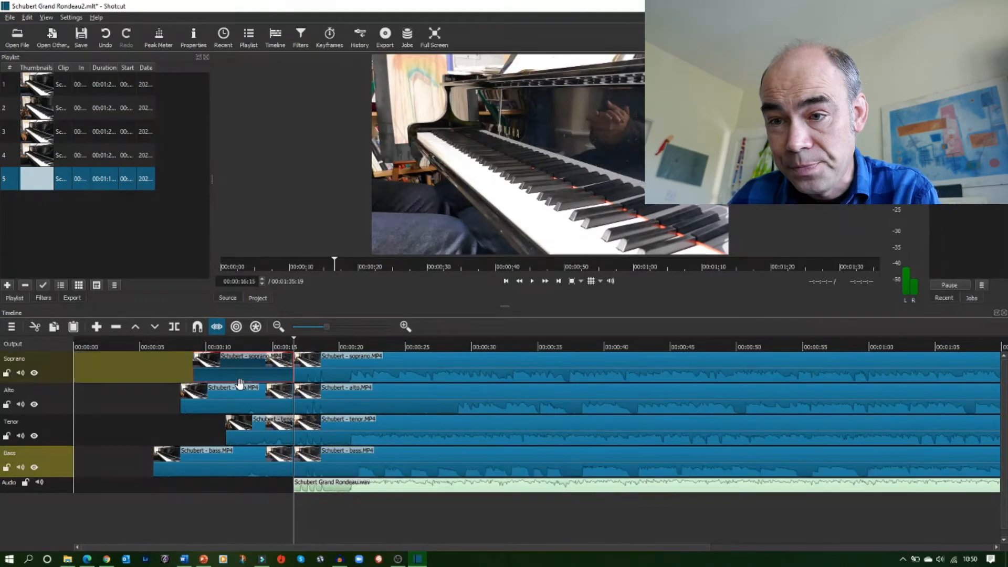
pyautogui.keyDown('ctrl'); pyautogui.click(238, 409); pyautogui.keyUp('ctrl')
pyautogui.keyDown('ctrl'); pyautogui.click(239, 440); pyautogui.keyUp('ctrl')
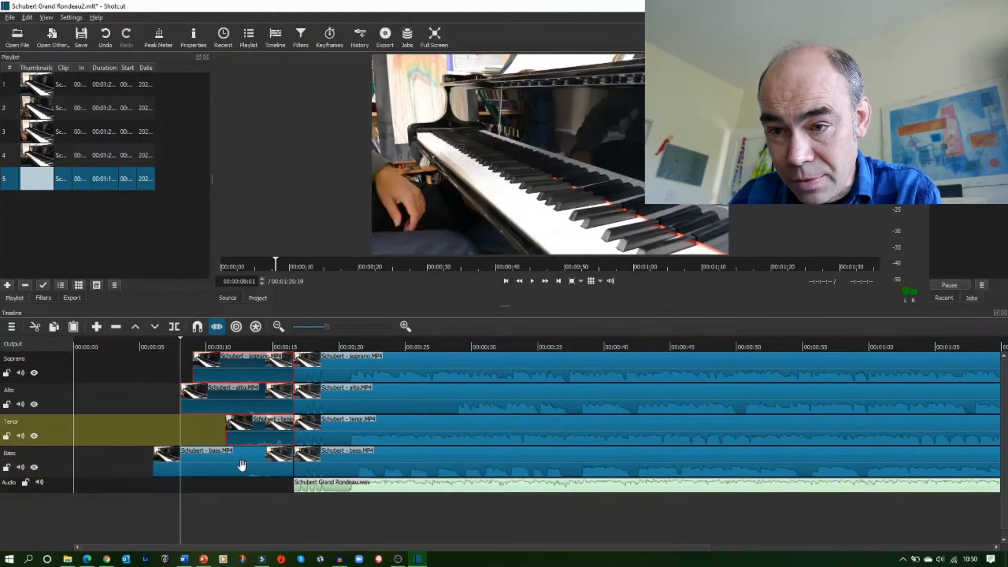
pyautogui.keyDown('ctrl'); pyautogui.click(242, 466); pyautogui.keyUp('ctrl')
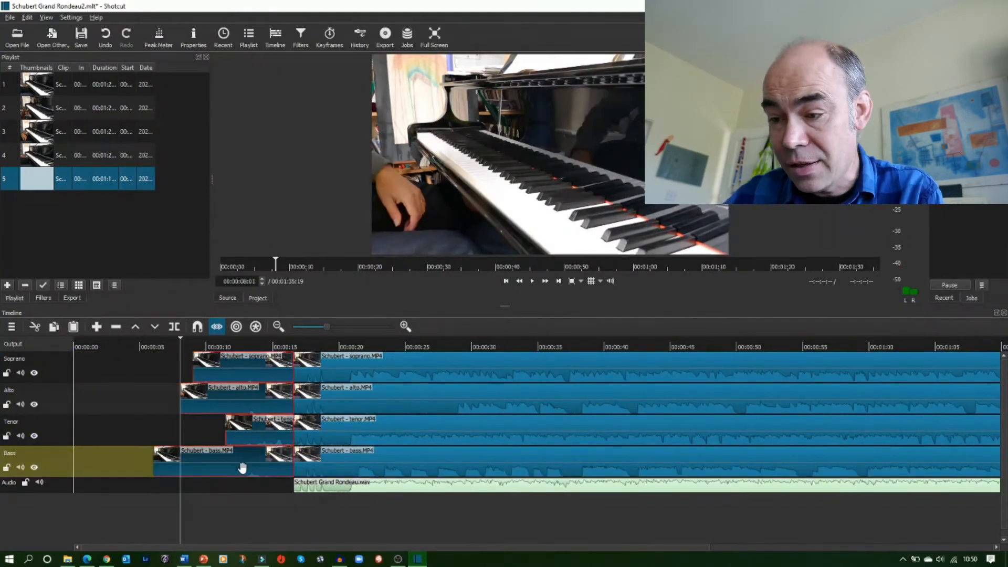
pyautogui.press('Delete')
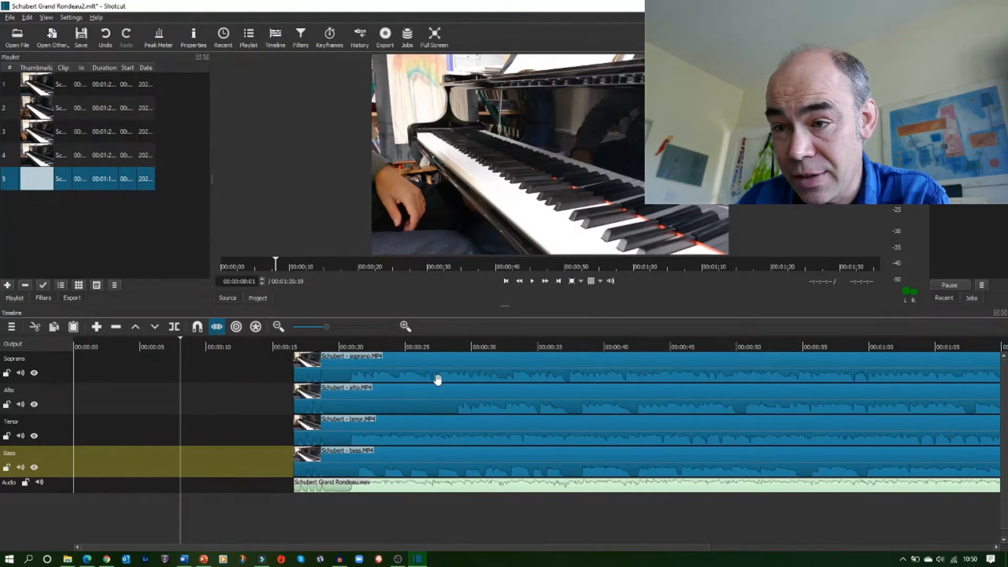
# Move the Soprano, Alto, Tenor, Bass and WAV clips to the start of the timeline
pyautogui.moveTo(353, 377); pyautogui.dragTo(66, 380)
pyautogui.moveTo(379, 405); pyautogui.dragTo(52, 399)
pyautogui.moveTo(406, 436); pyautogui.dragTo(87, 434)
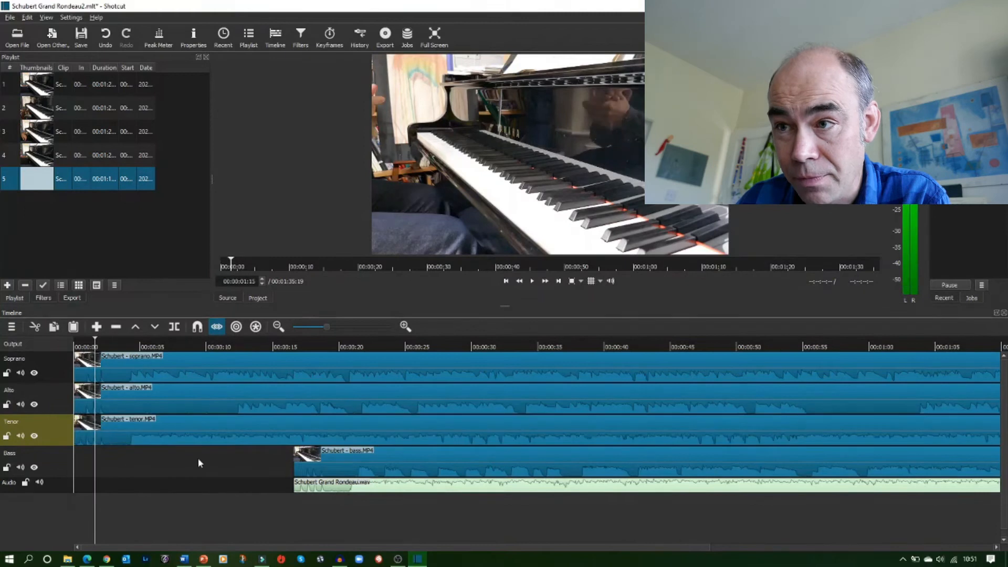
pyautogui.moveTo(381, 467); pyautogui.dragTo(55, 458)
pyautogui.moveTo(331, 487); pyautogui.dragTo(40, 484)
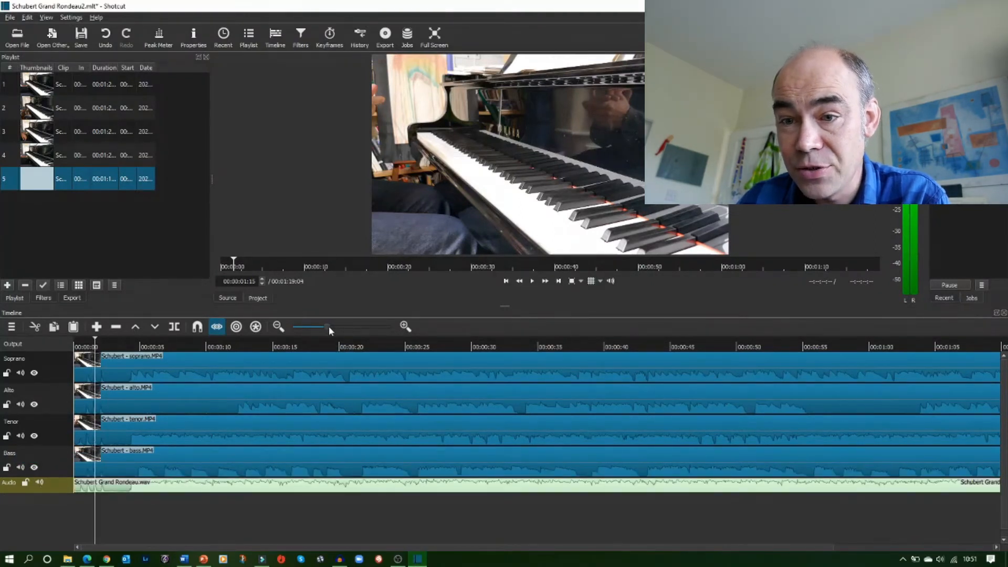
# Zoom into the opening seconds and shift the part clips slightly later to match the WAV mix, undoing an accidental track move
pyautogui.click(346, 326)
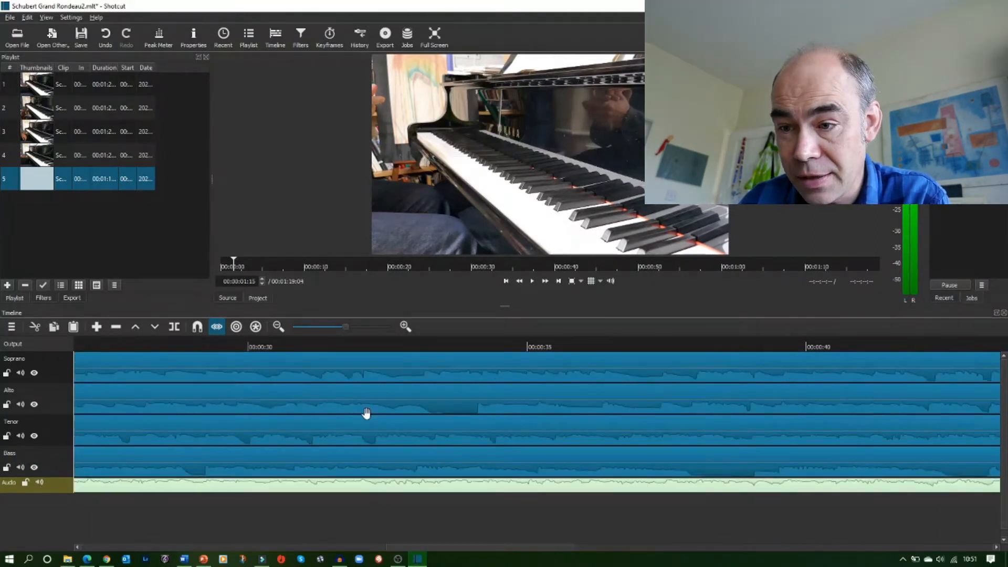
pyautogui.moveTo(445, 548); pyautogui.dragTo(78, 548)
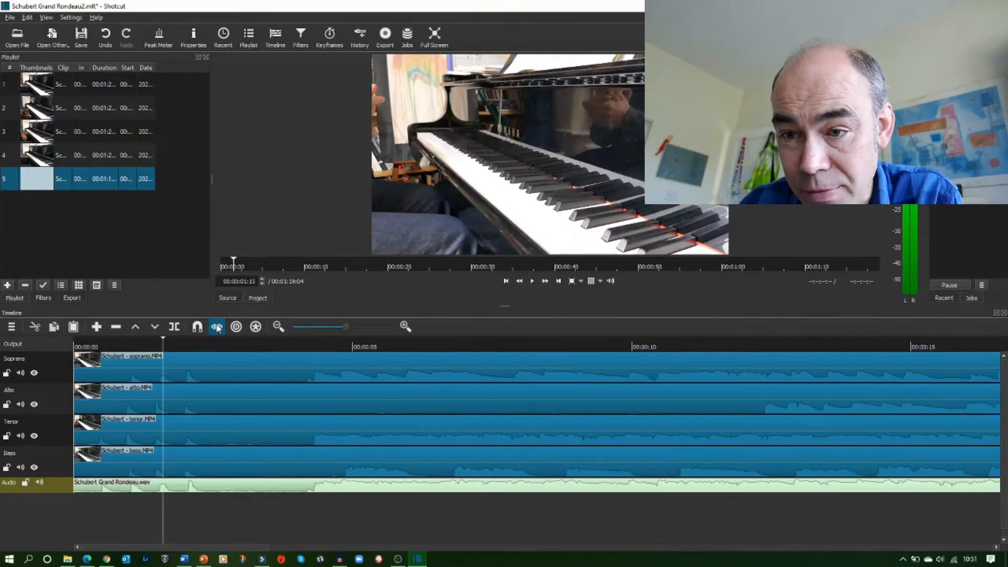
pyautogui.press('Home')
pyautogui.click(221, 467)
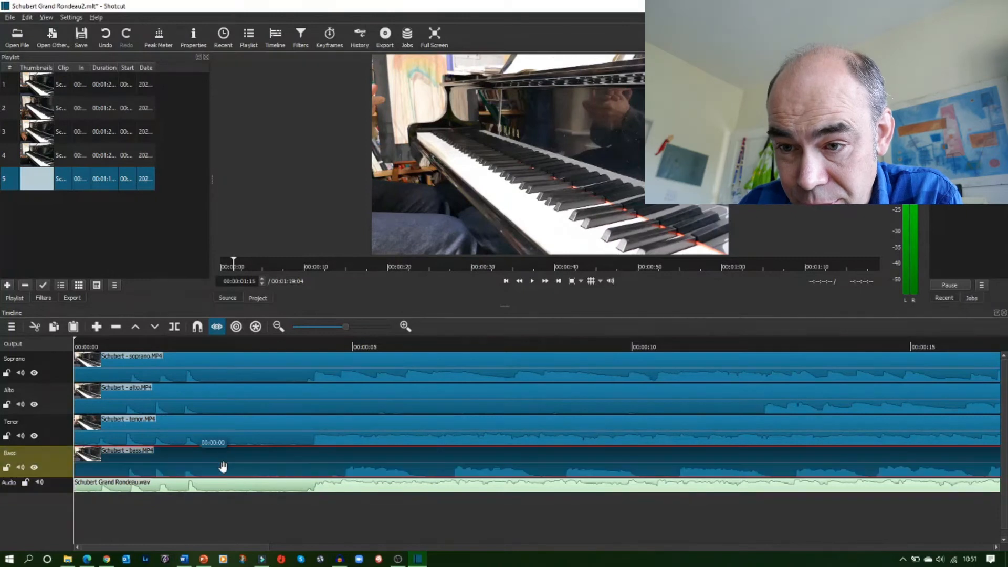
pyautogui.moveTo(225, 466); pyautogui.dragTo(220, 405)
pyautogui.moveTo(209, 372); pyautogui.dragTo(217, 372)
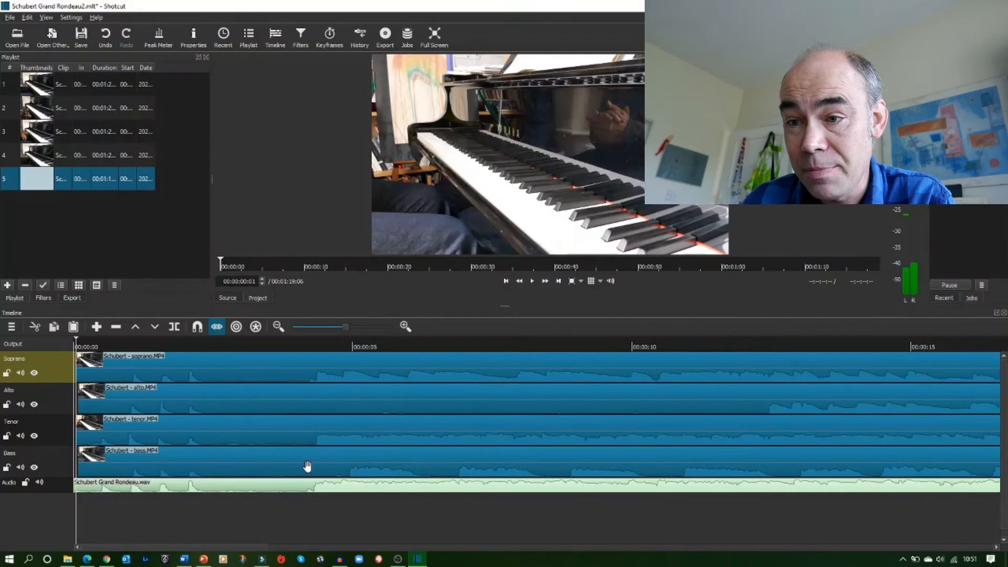
pyautogui.moveTo(331, 439); pyautogui.dragTo(347, 398)
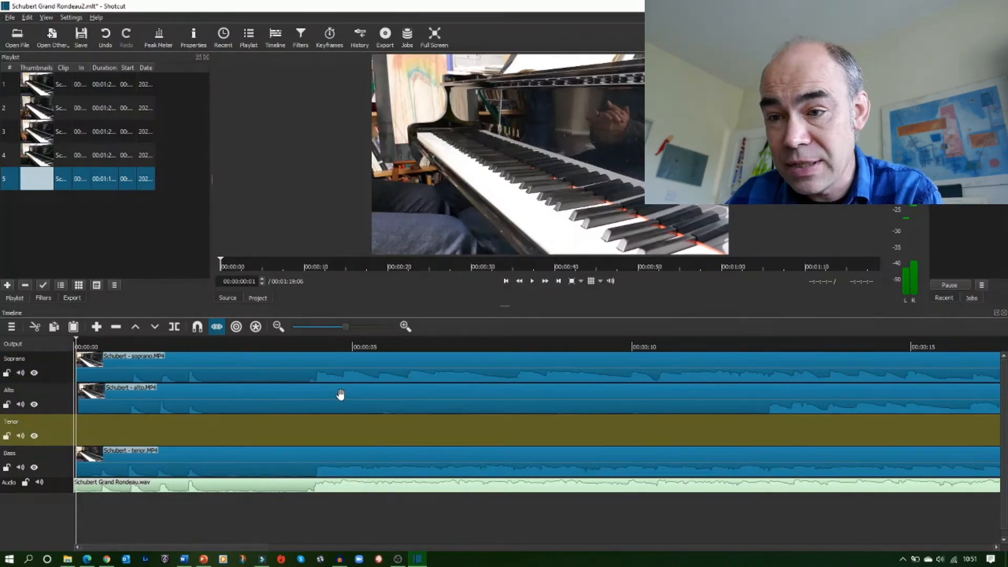
pyautogui.hotkey('ctrl', 'z')
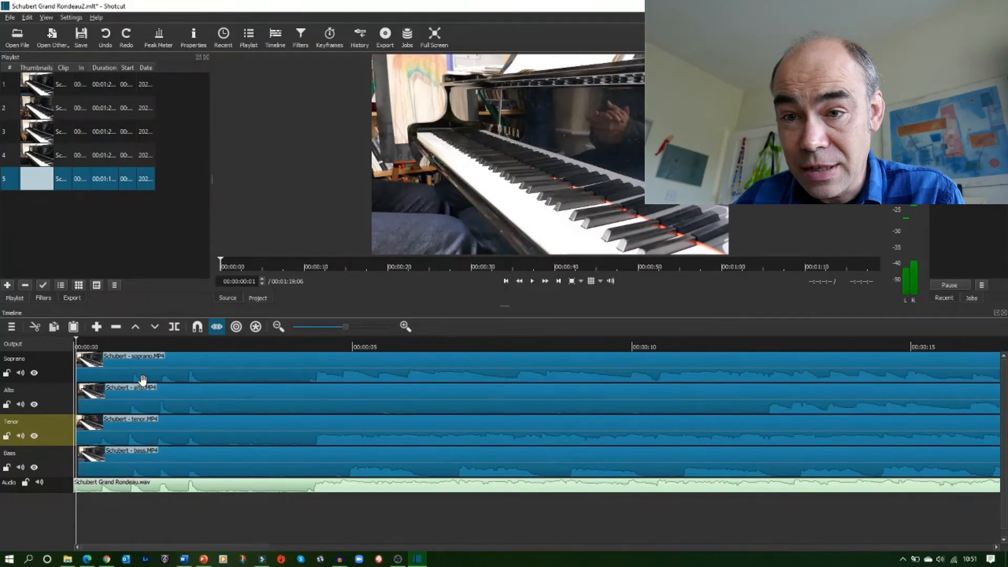
# Split all five clips on every track at the playhead at 00:00:03:14
pyautogui.moveTo(76, 341); pyautogui.dragTo(273, 361)
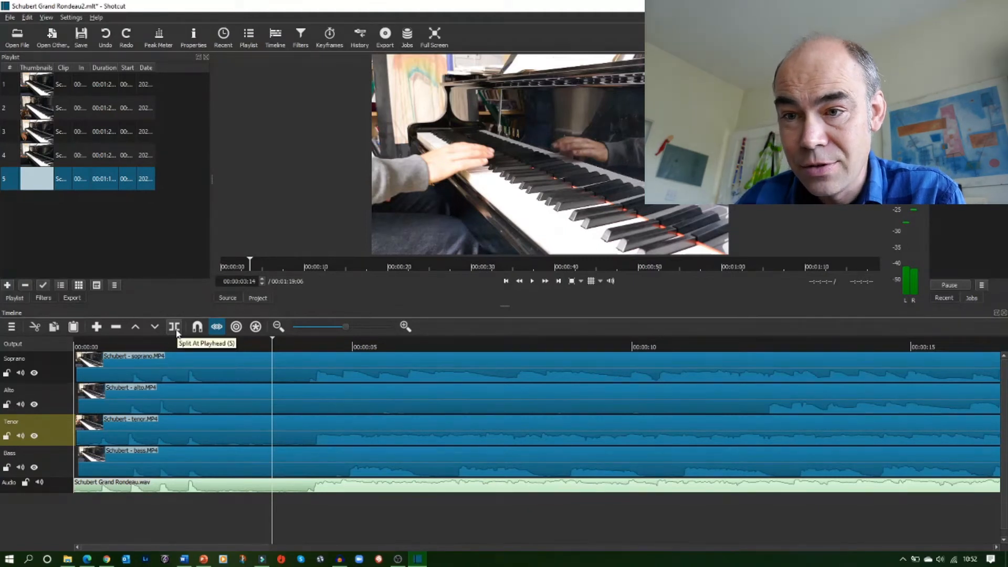
pyautogui.click(193, 368)
pyautogui.click(175, 327)
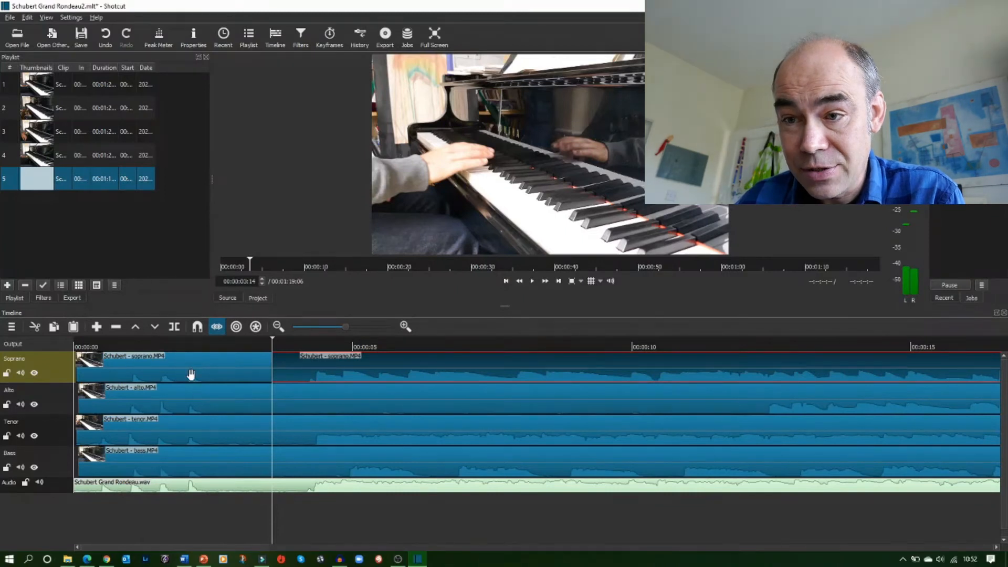
pyautogui.click(190, 391)
pyautogui.press('s')
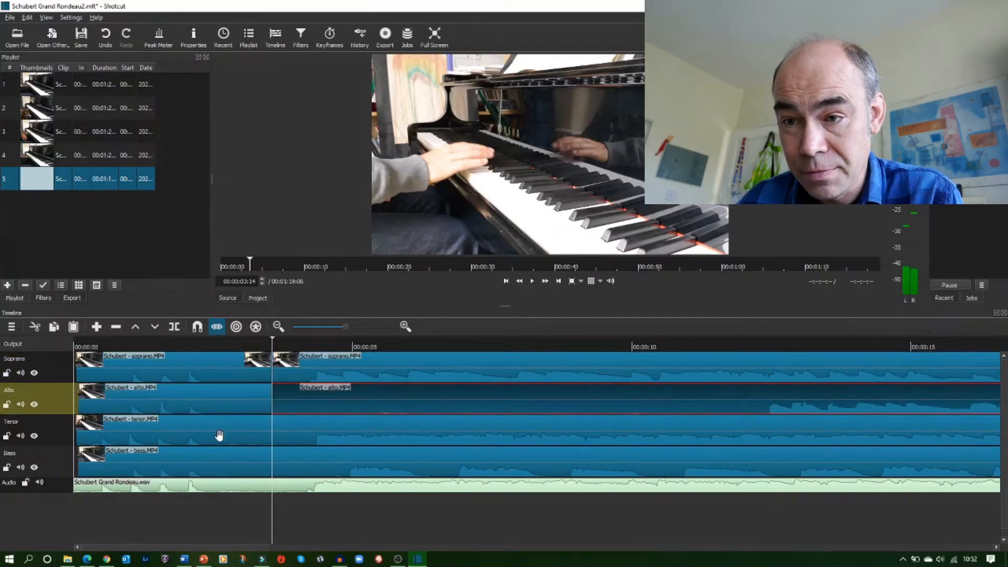
pyautogui.click(206, 433)
pyautogui.press('Home')
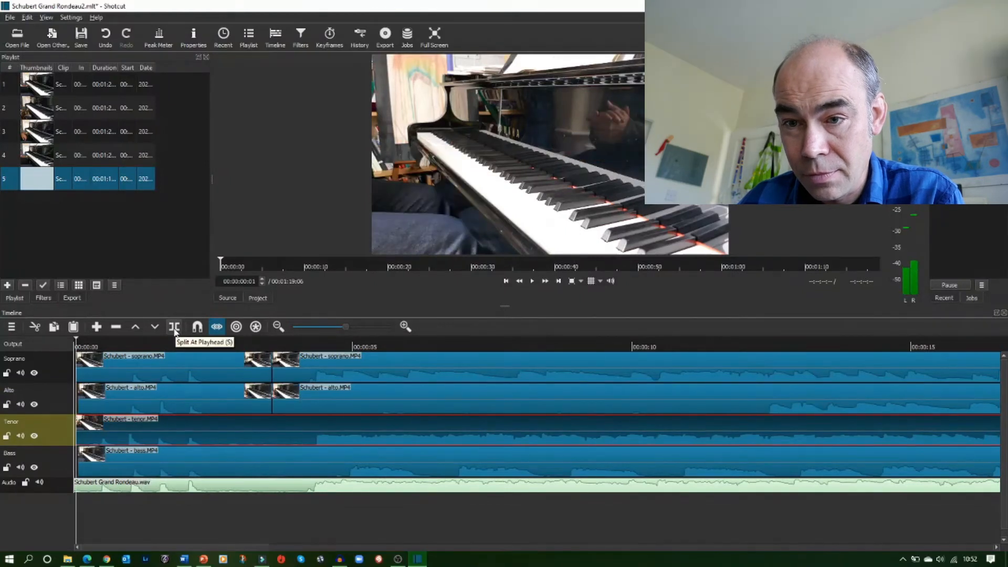
pyautogui.moveTo(84, 343); pyautogui.dragTo(272, 361)
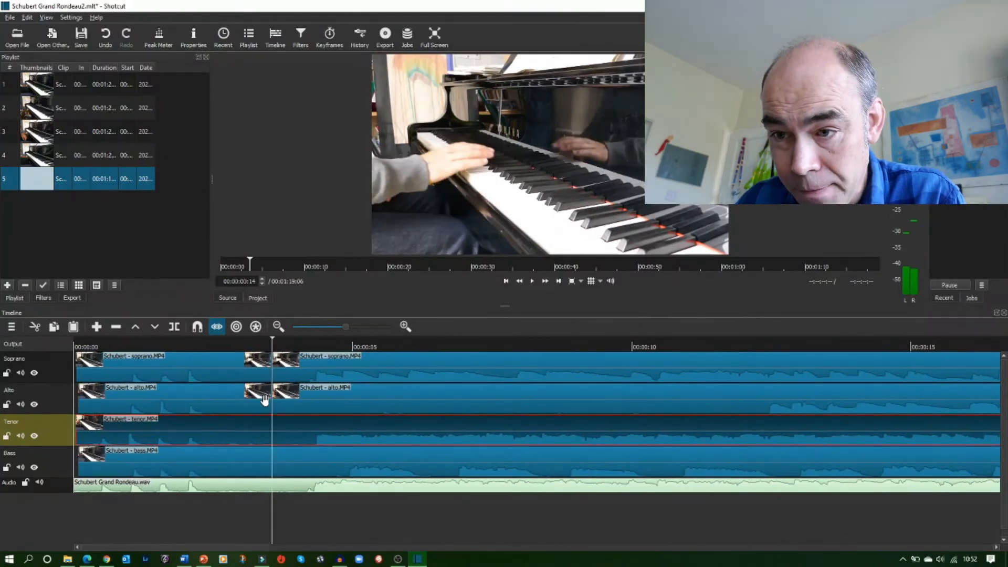
pyautogui.click(175, 326)
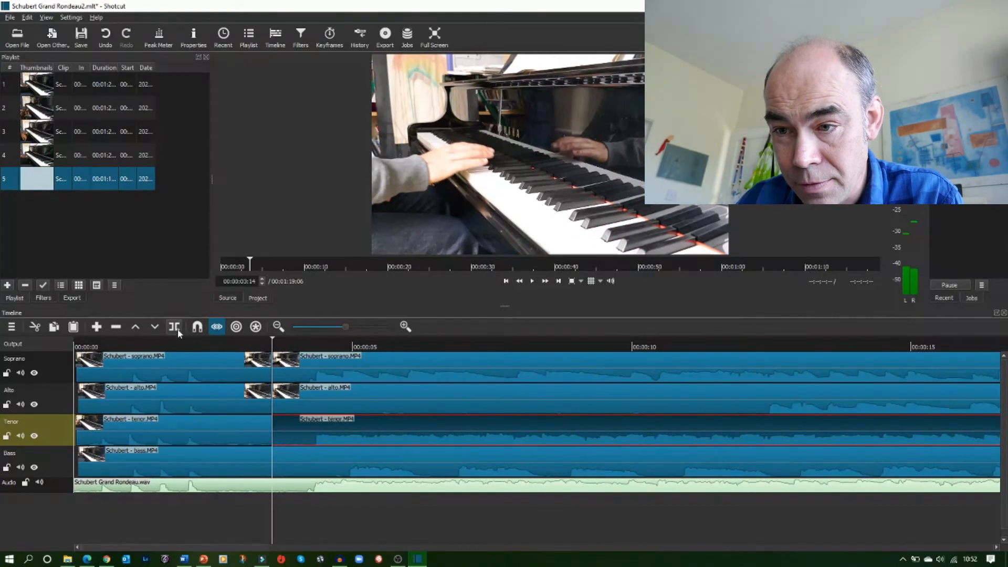
pyautogui.click(223, 461)
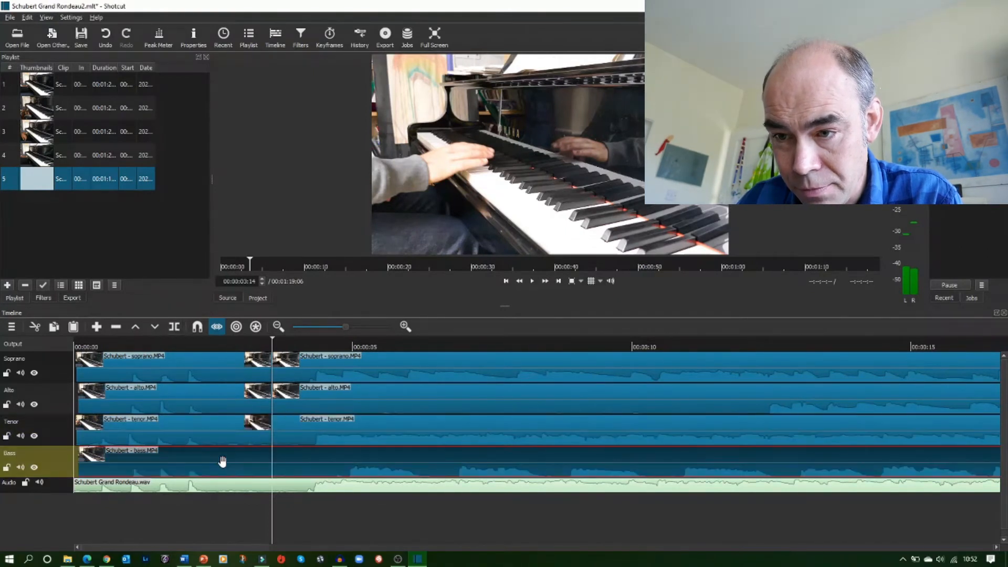
pyautogui.click(175, 328)
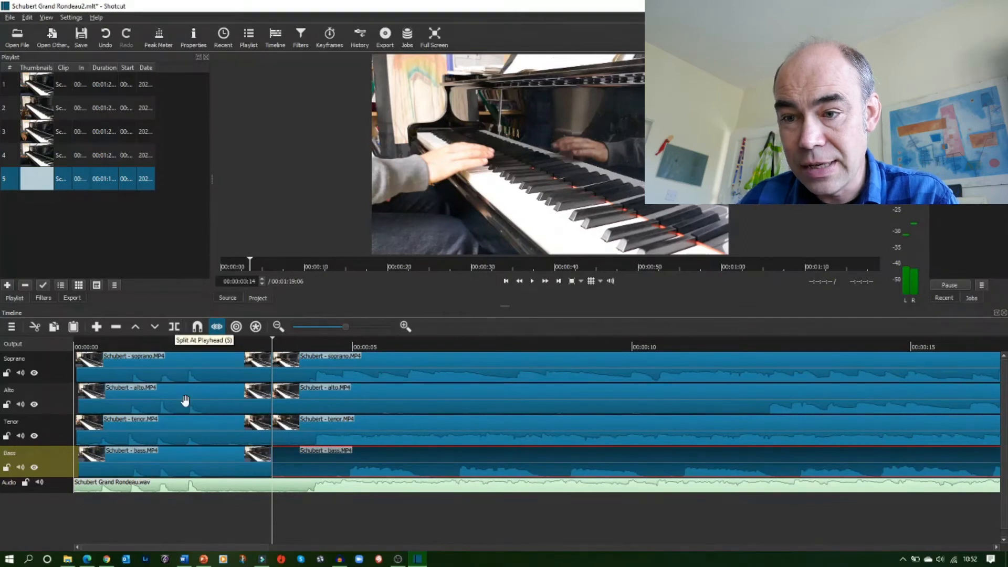
pyautogui.click(290, 487)
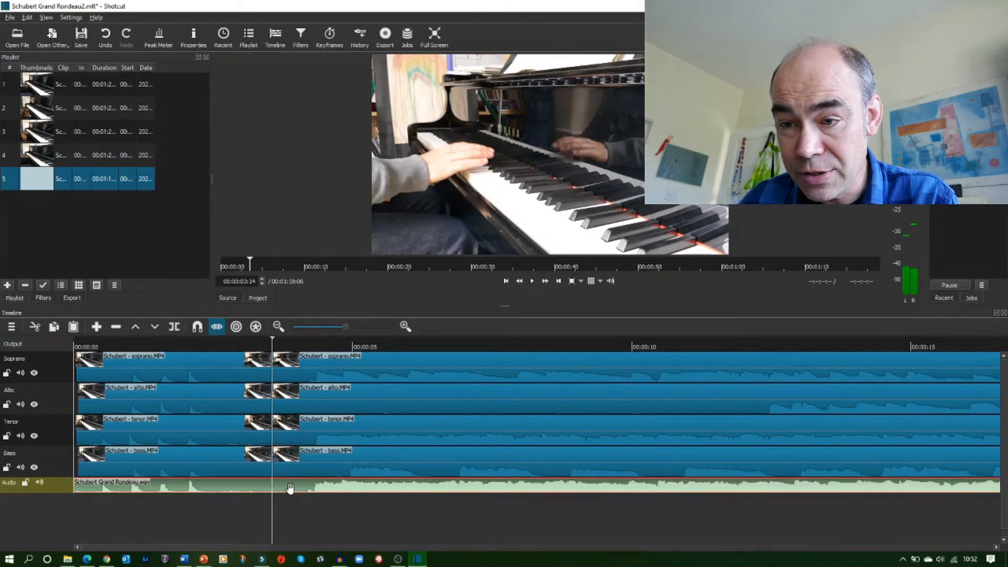
pyautogui.click(175, 329)
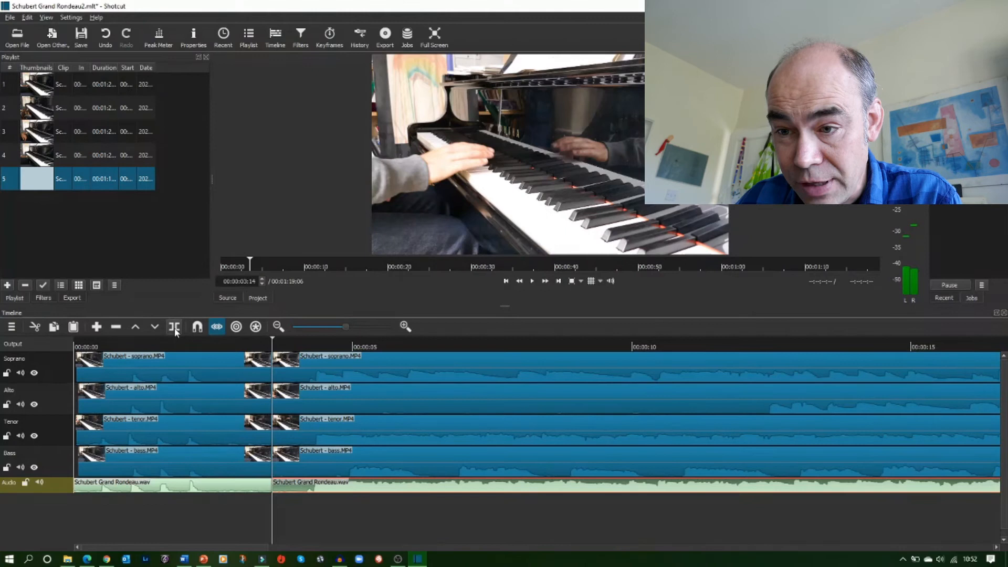
# Select the leading pieces of all five clips before 00:00:03:14 and delete them
pyautogui.click(204, 371)
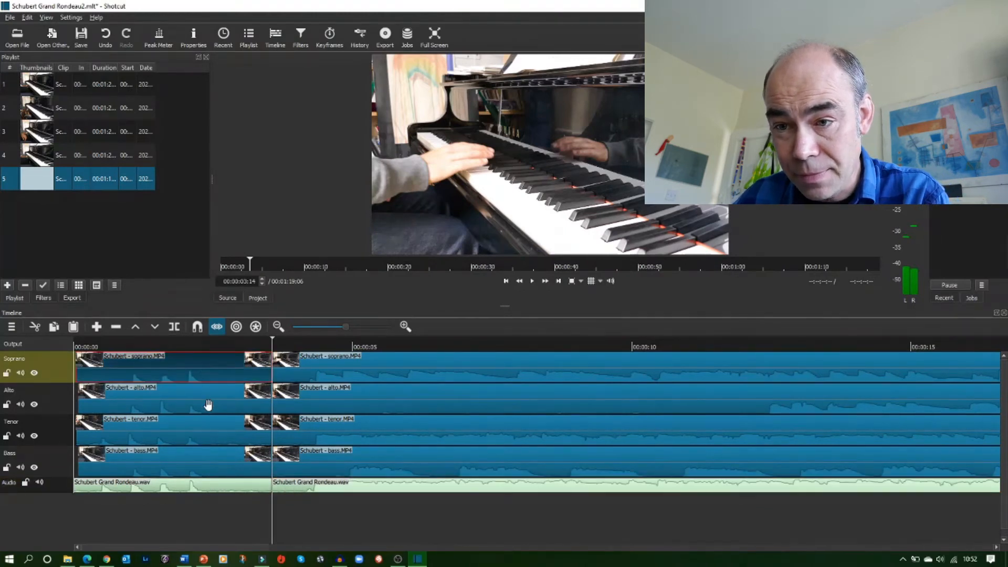
pyautogui.keyDown('ctrl'); pyautogui.click(207, 409); pyautogui.keyUp('ctrl')
pyautogui.keyDown('ctrl'); pyautogui.click(212, 441); pyautogui.keyUp('ctrl')
pyautogui.keyDown('ctrl'); pyautogui.click(209, 469); pyautogui.keyUp('ctrl')
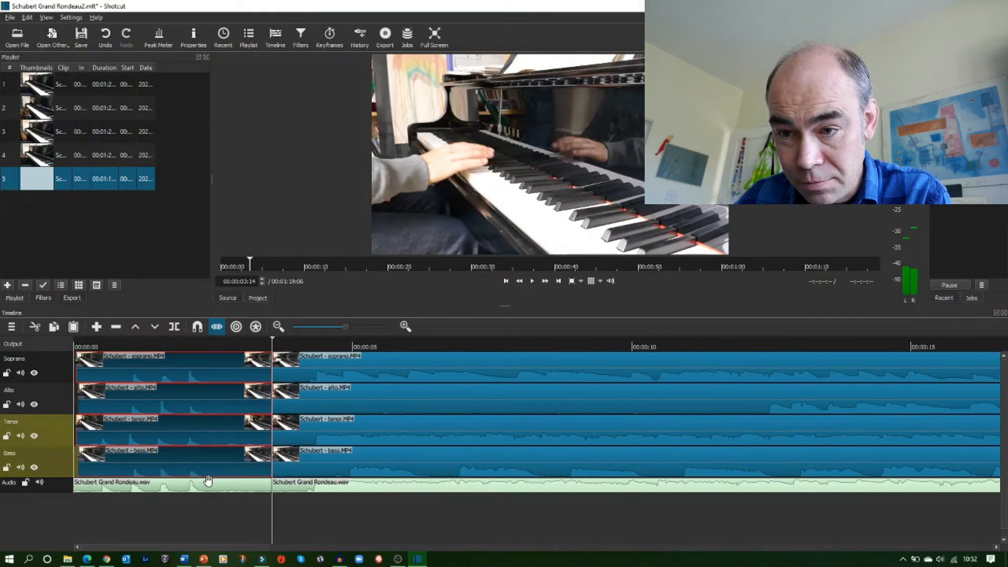
pyautogui.click(209, 493)
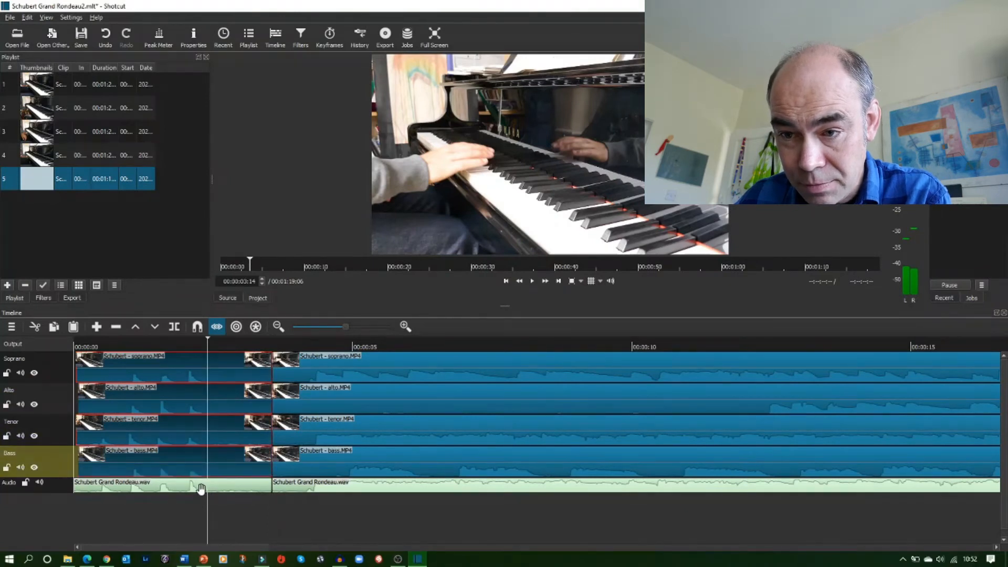
pyautogui.keyDown('ctrl'); pyautogui.click(200, 487); pyautogui.keyUp('ctrl')
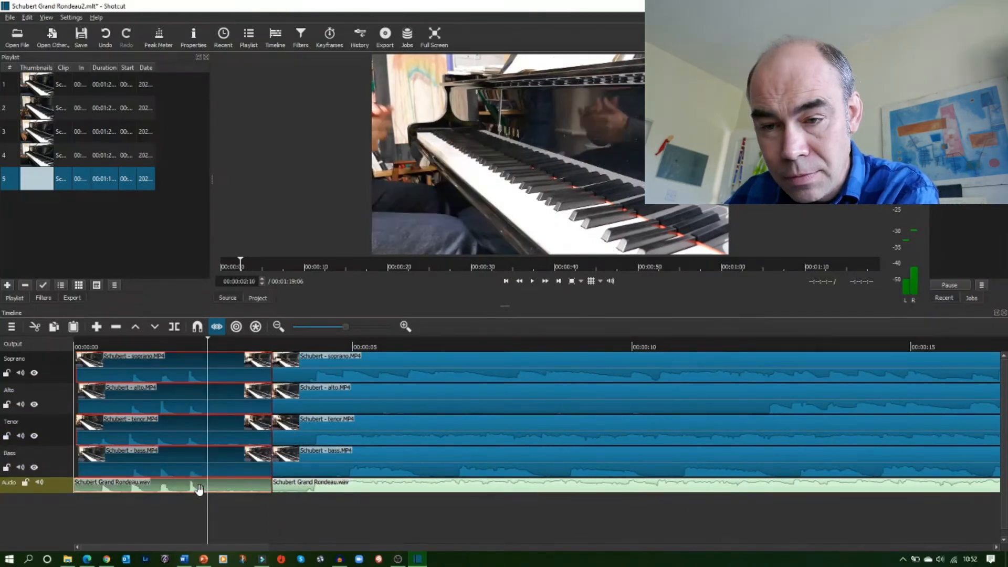
pyautogui.press('Delete')
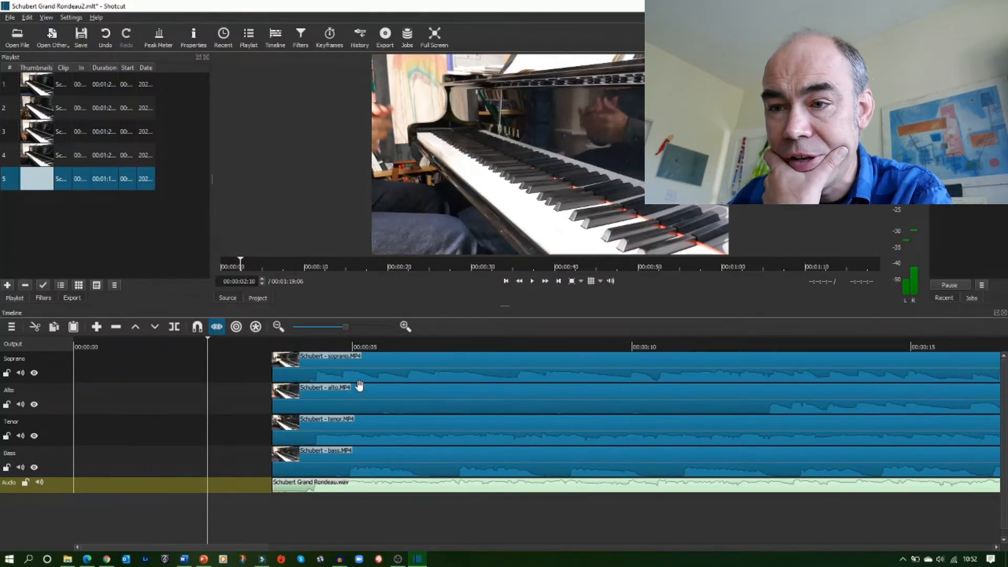
# Move all five trimmed clips back to the start of the timeline
pyautogui.moveTo(386, 374); pyautogui.dragTo(120, 376)
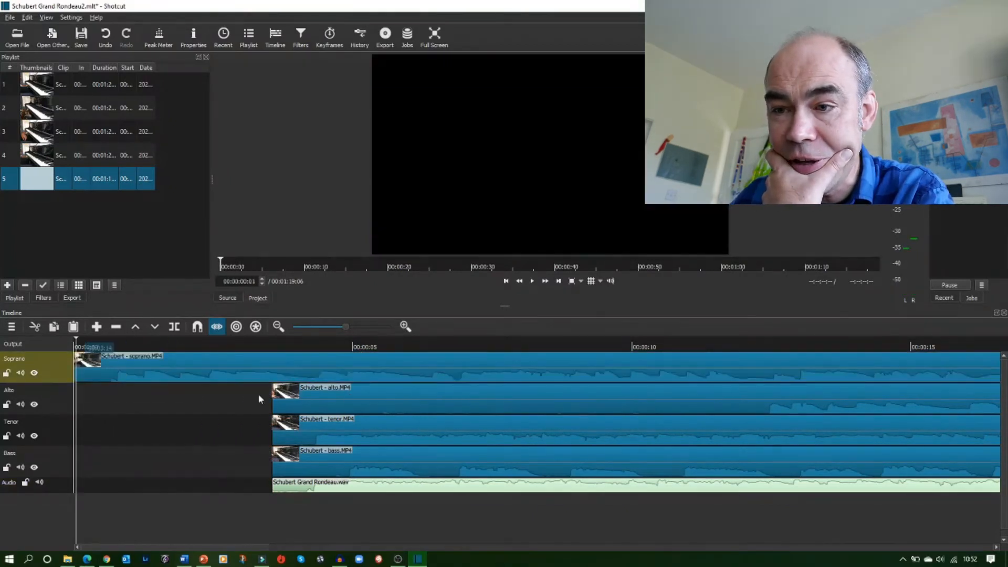
pyautogui.moveTo(355, 398); pyautogui.dragTo(88, 402)
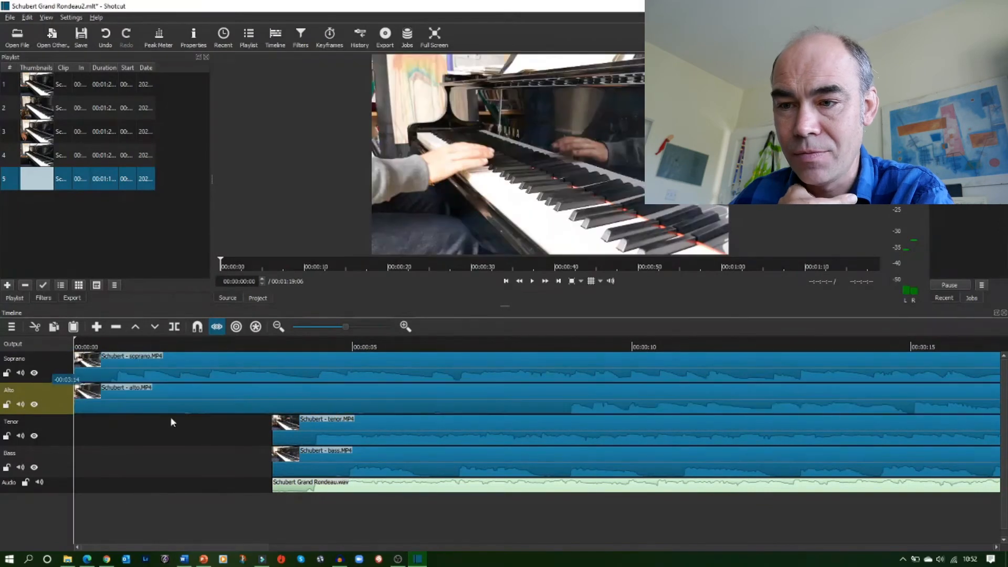
pyautogui.moveTo(322, 434); pyautogui.dragTo(149, 458)
pyautogui.moveTo(240, 432); pyautogui.dragTo(10, 435)
pyautogui.moveTo(273, 464); pyautogui.dragTo(7, 468)
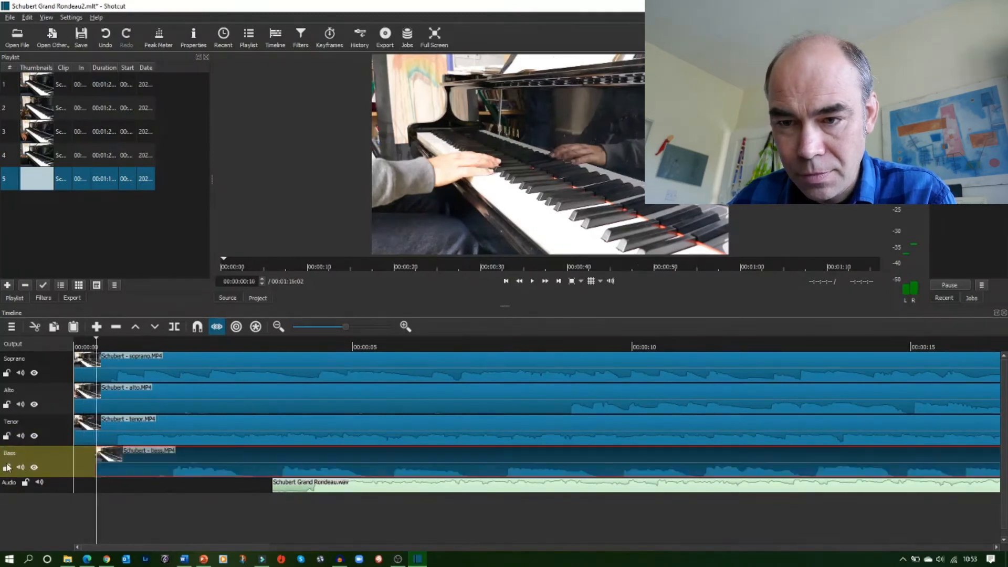
pyautogui.moveTo(117, 465); pyautogui.dragTo(88, 464)
pyautogui.moveTo(337, 488); pyautogui.dragTo(74, 505)
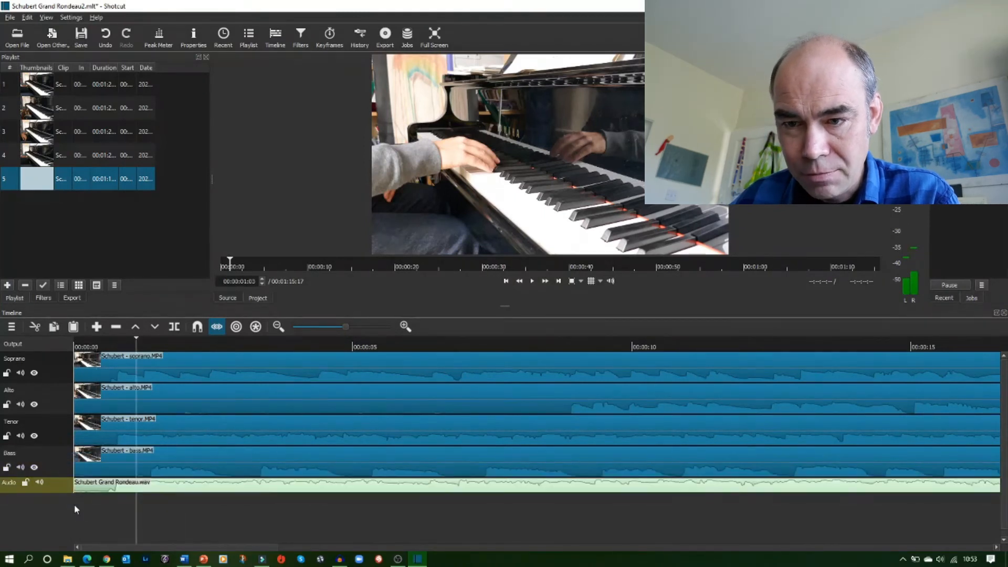
# Lock the Bass, Tenor, Alto, Soprano and Audio tracks
pyautogui.click(185, 487)
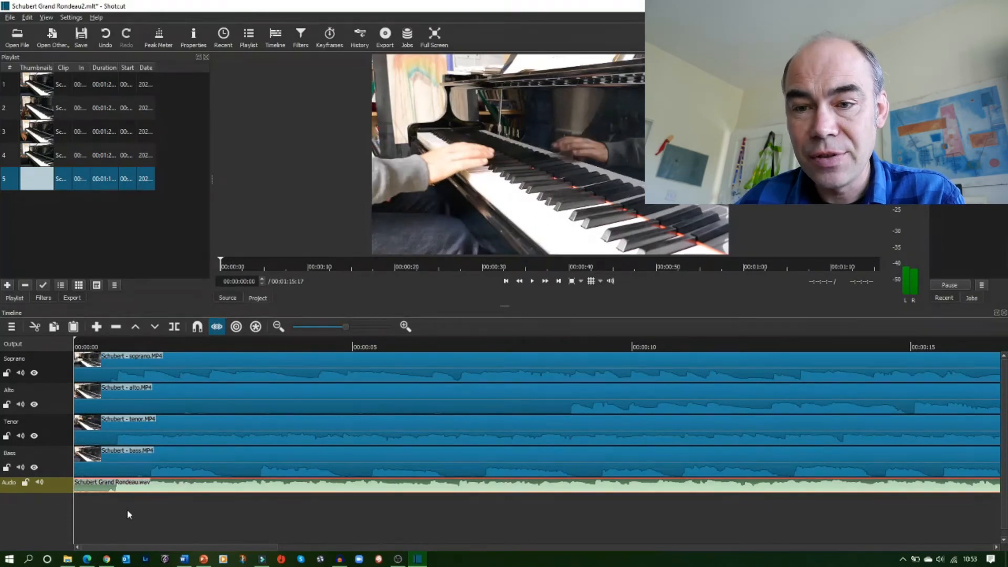
pyautogui.click(6, 467)
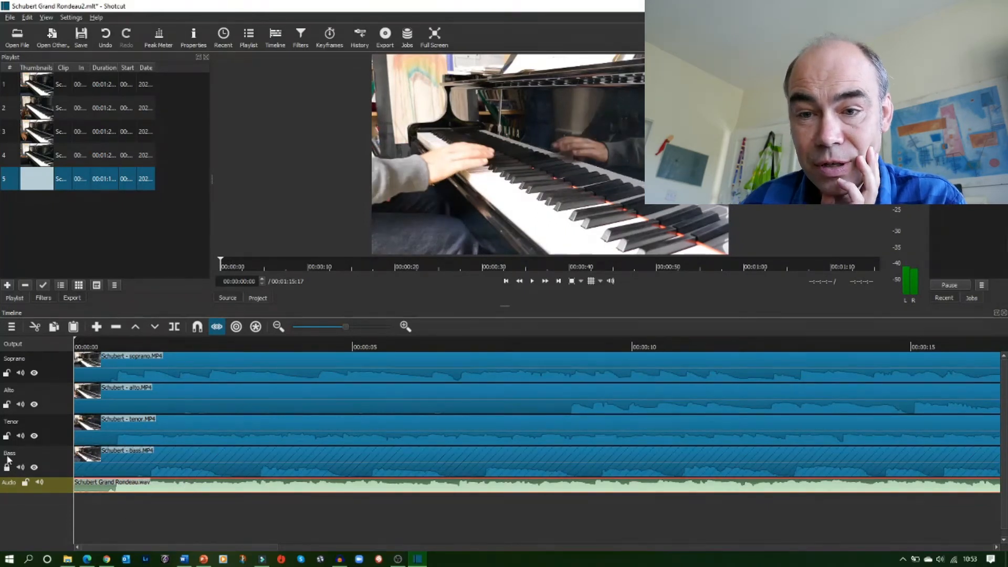
pyautogui.click(6, 436)
pyautogui.click(7, 405)
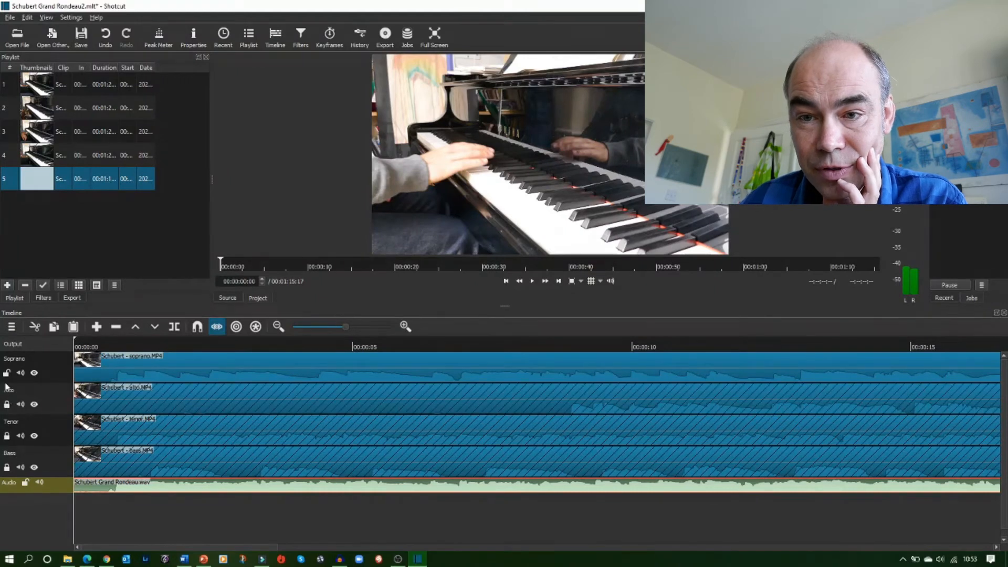
pyautogui.click(6, 373)
pyautogui.click(25, 482)
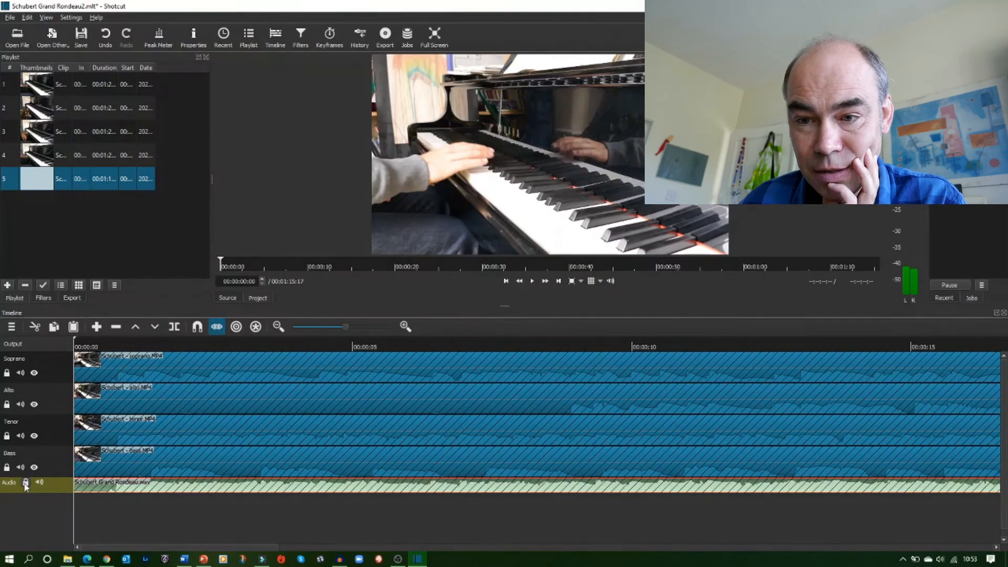
# Place the playhead at the end of the audio clip and unlock the Soprano, Alto, Tenor and Bass tracks
pyautogui.moveTo(117, 550); pyautogui.dragTo(854, 545)
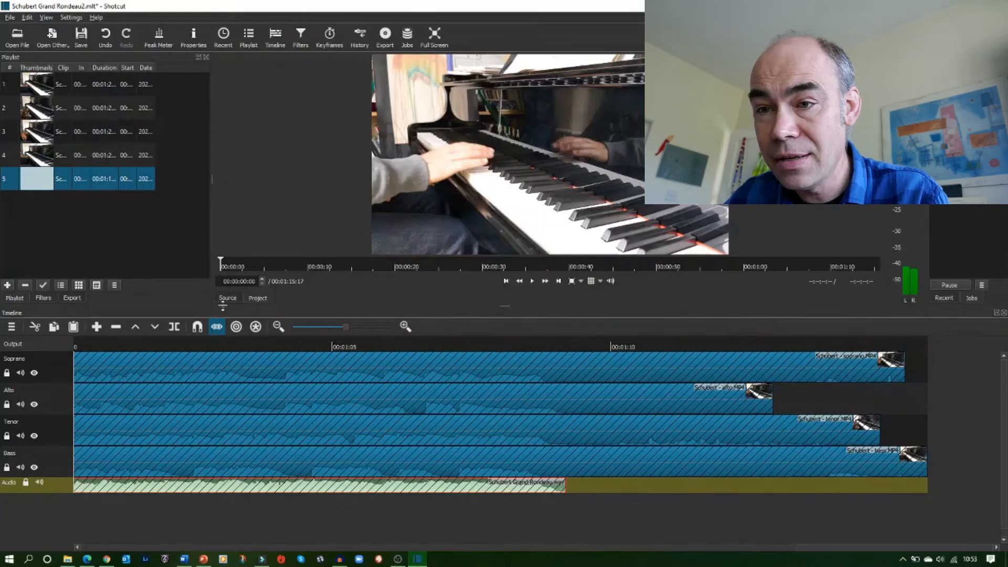
pyautogui.moveTo(220, 261); pyautogui.dragTo(824, 297)
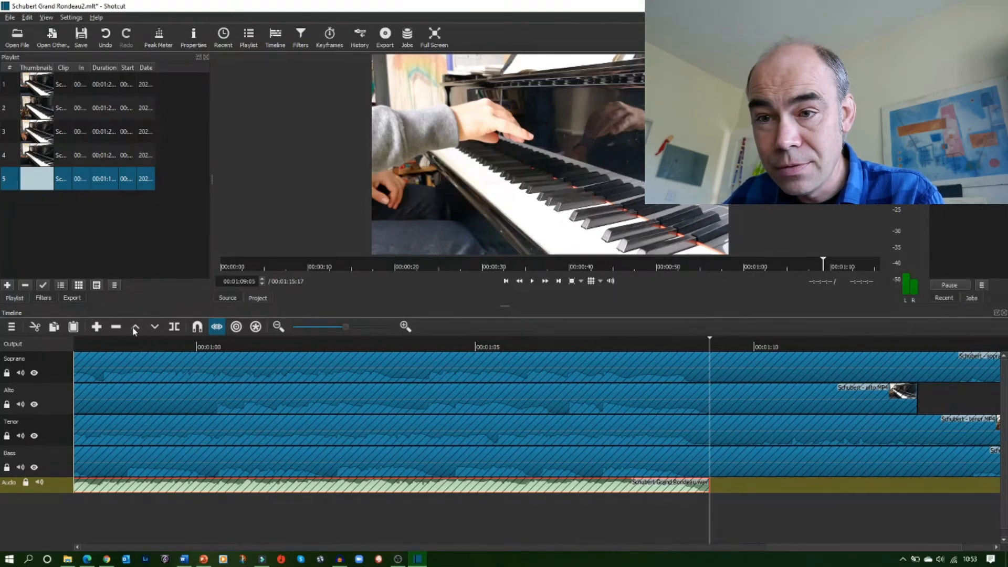
pyautogui.click(6, 373)
pyautogui.click(6, 404)
pyautogui.click(6, 436)
pyautogui.click(6, 468)
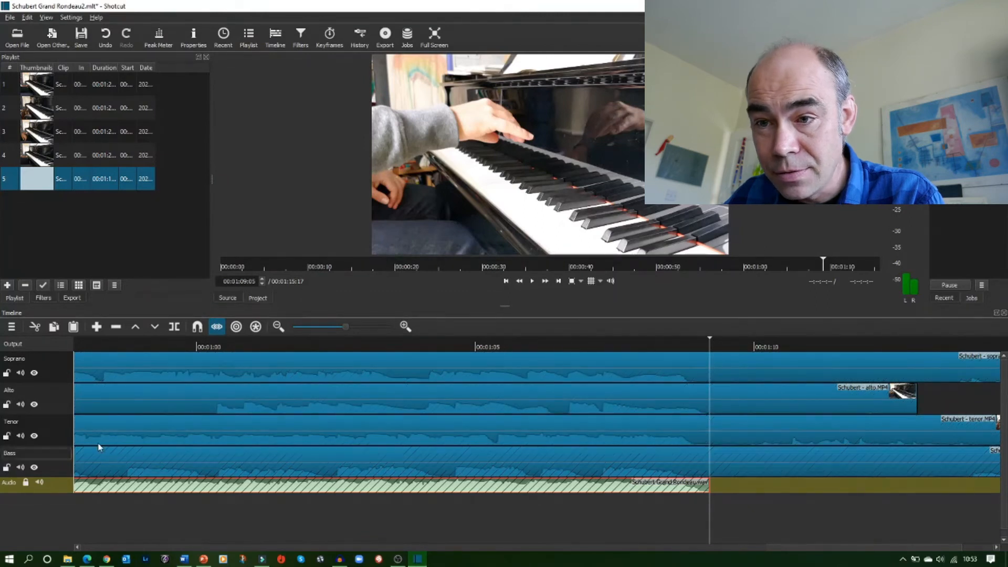
# Split the Soprano, Alto, Tenor and Bass clips at the playhead at 00:01:09:01
pyautogui.click(308, 374)
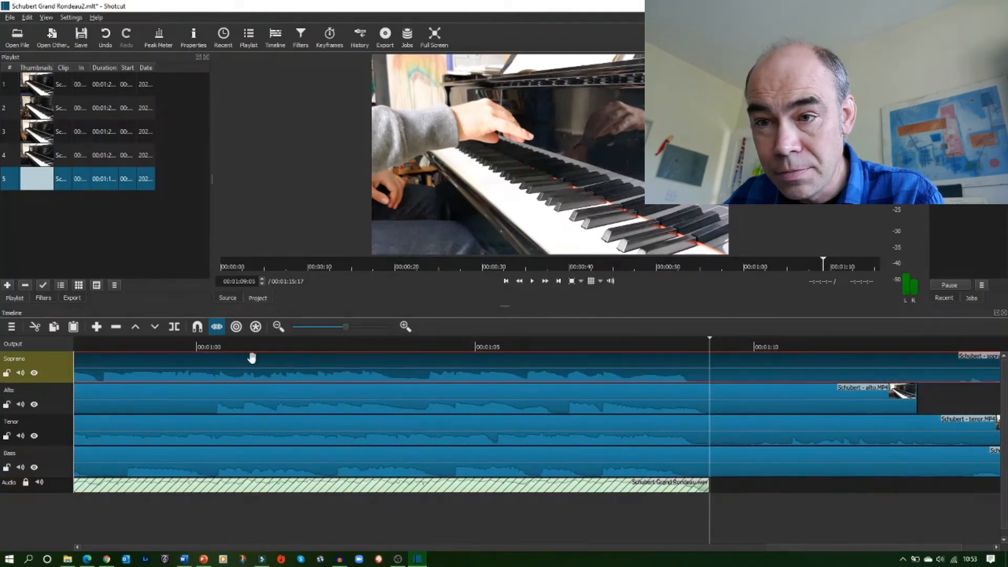
pyautogui.click(174, 330)
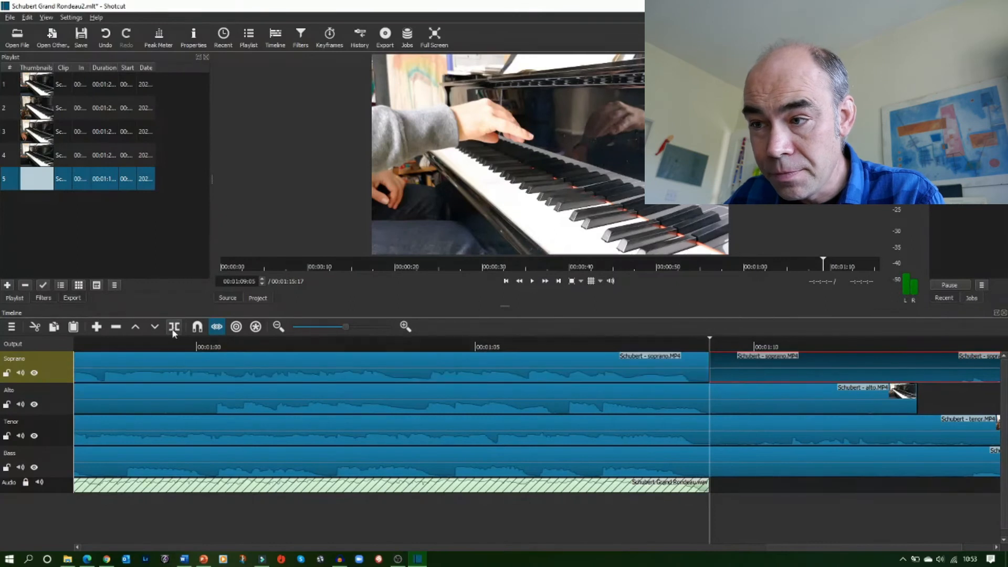
pyautogui.click(186, 409)
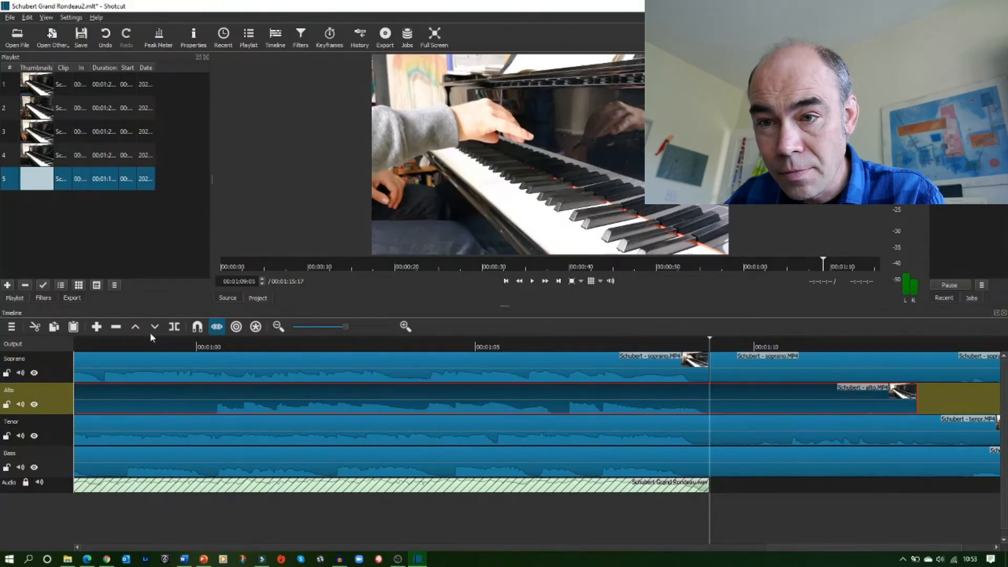
pyautogui.click(174, 328)
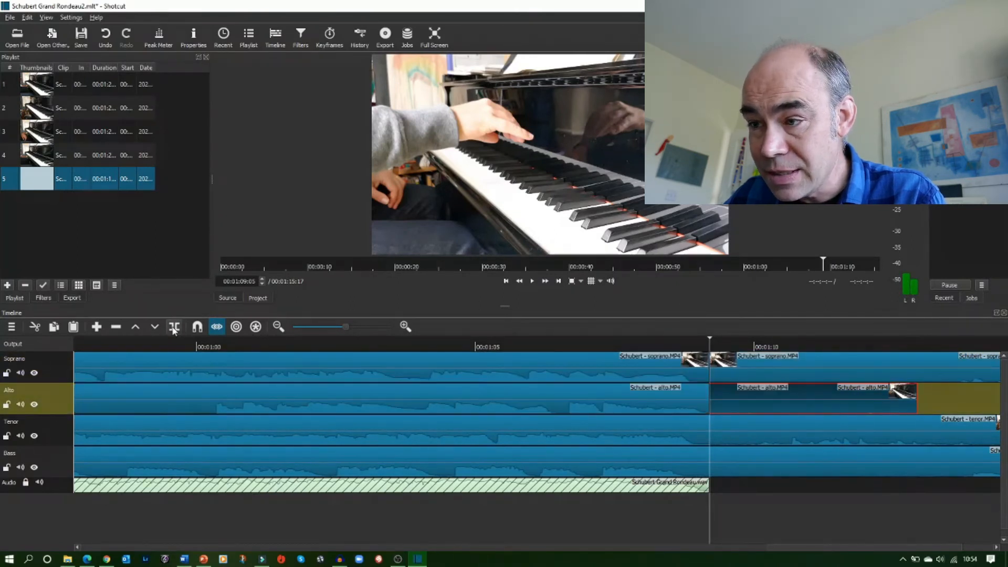
pyautogui.click(175, 435)
pyautogui.click(174, 326)
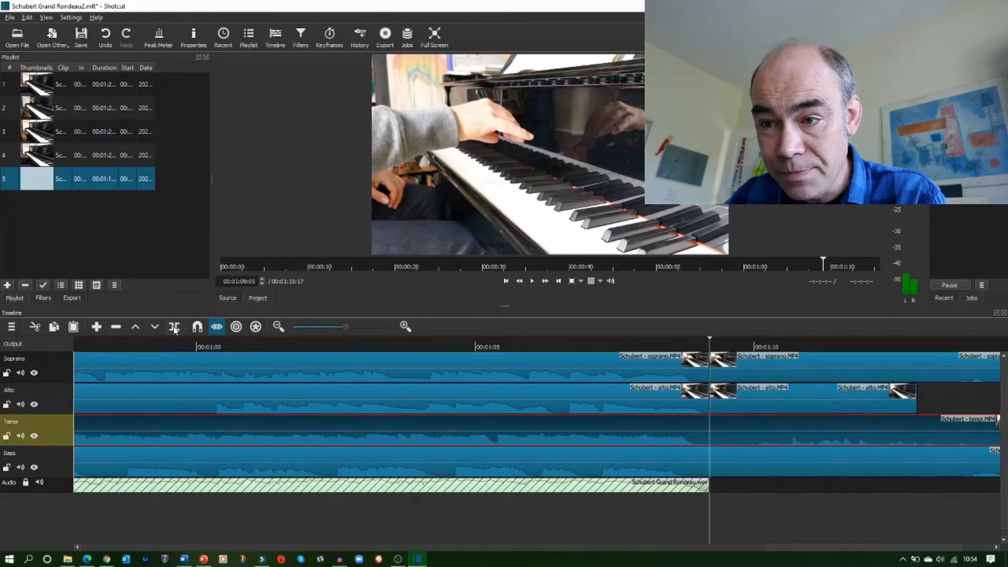
pyautogui.click(189, 464)
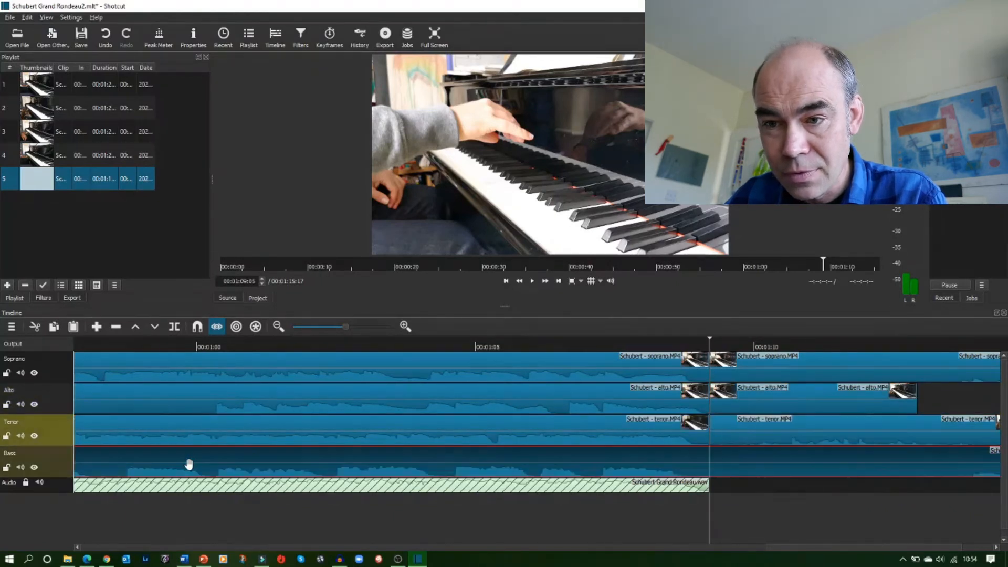
pyautogui.click(176, 328)
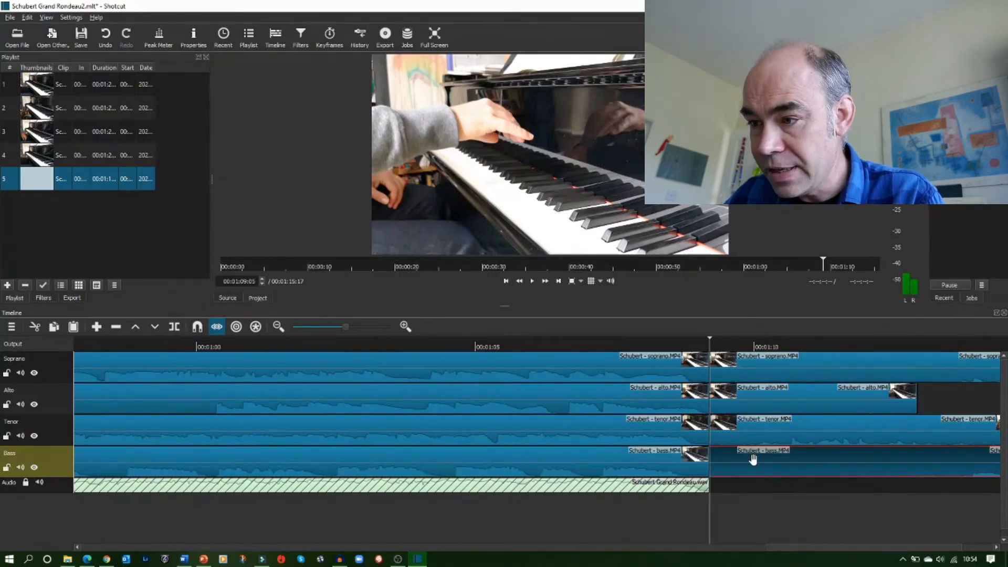
# Delete the trailing pieces of the Bass, Tenor, Alto and Soprano clips after the playhead, then save the project
pyautogui.press('Delete')
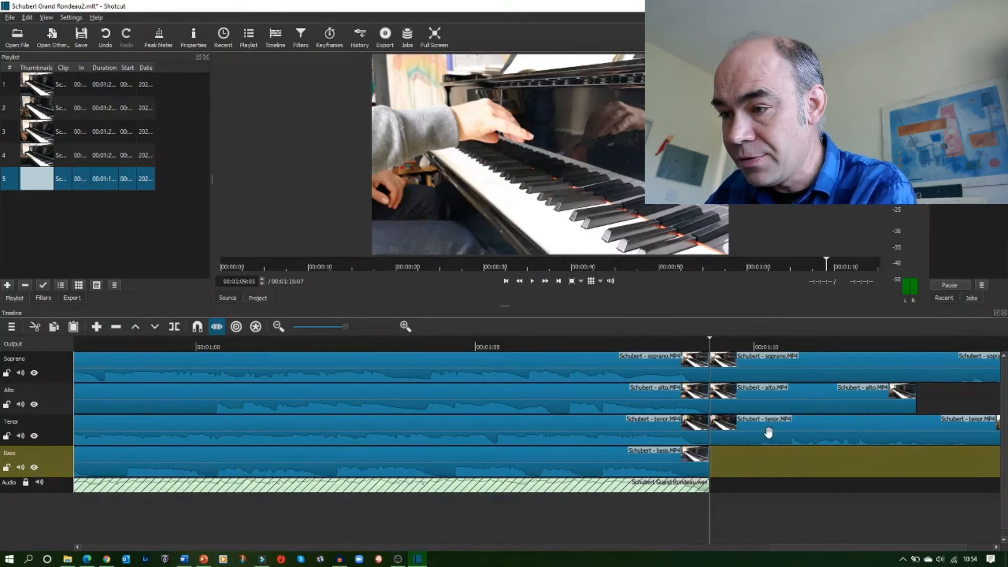
pyautogui.click(768, 432)
pyautogui.press('Delete')
pyautogui.click(774, 409)
pyautogui.press('Delete')
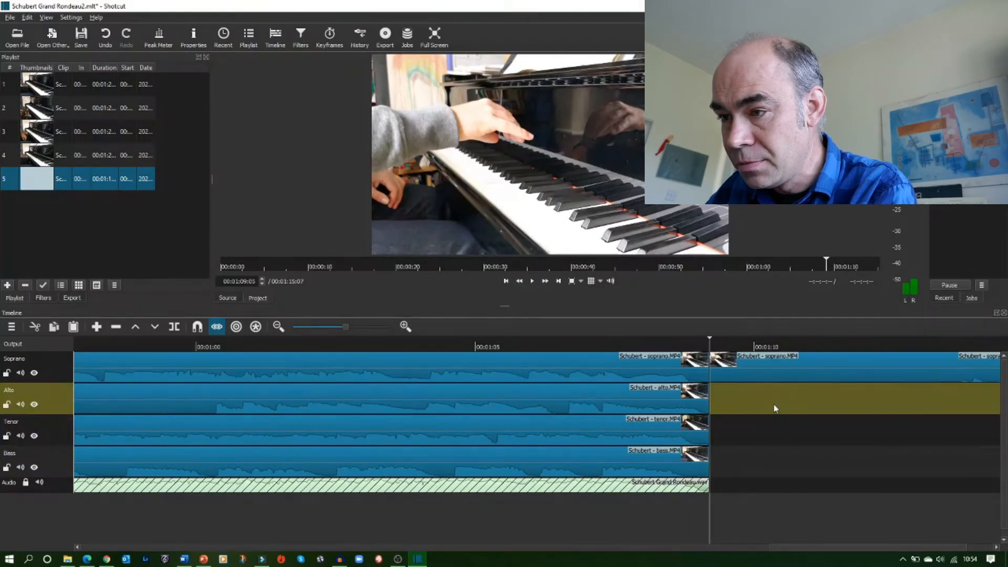
pyautogui.click(776, 373)
pyautogui.press('Delete')
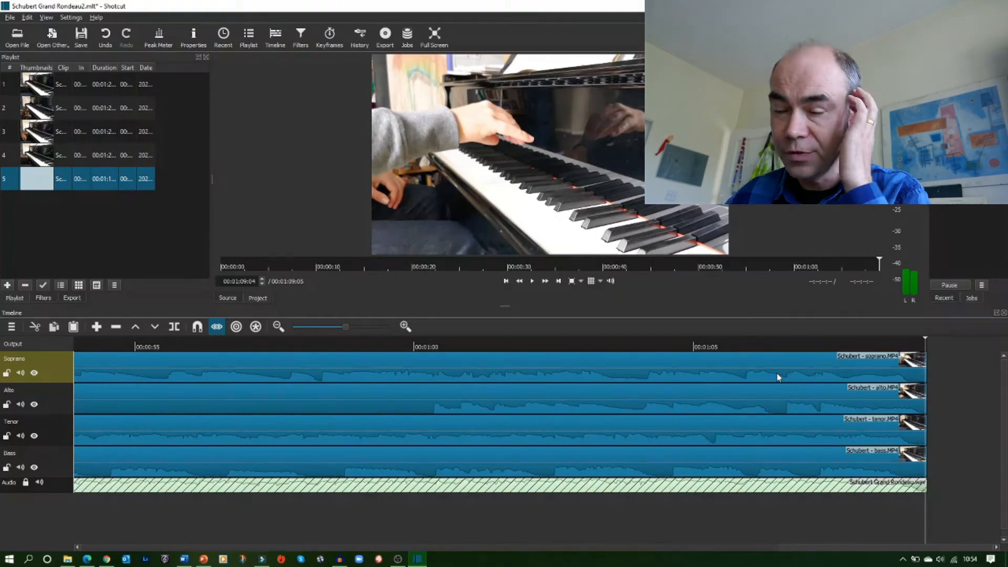
pyautogui.hotkey('ctrl', 's')
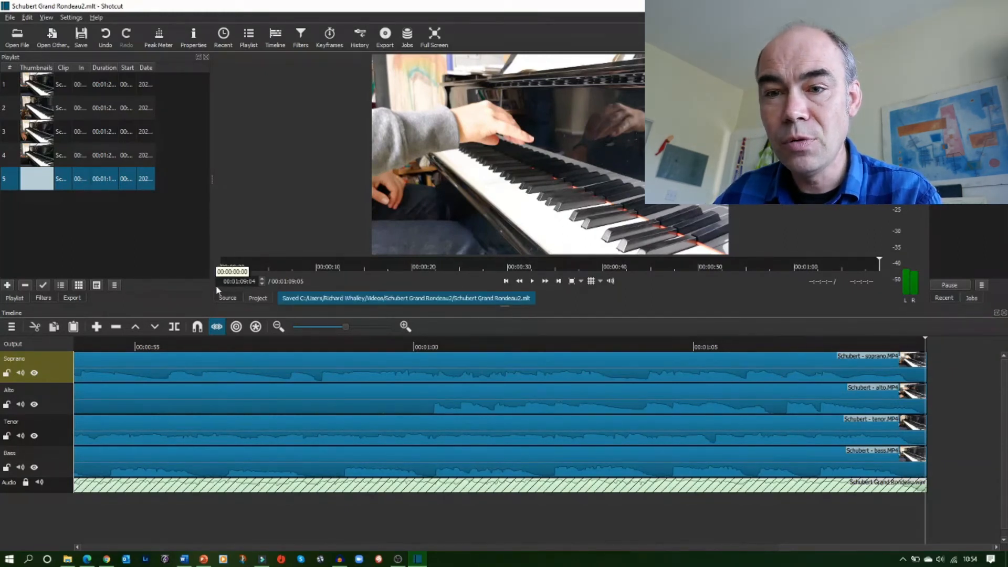
# Add a Size and Position filter to the Soprano clip and apply the Top Left preset
pyautogui.click(118, 371)
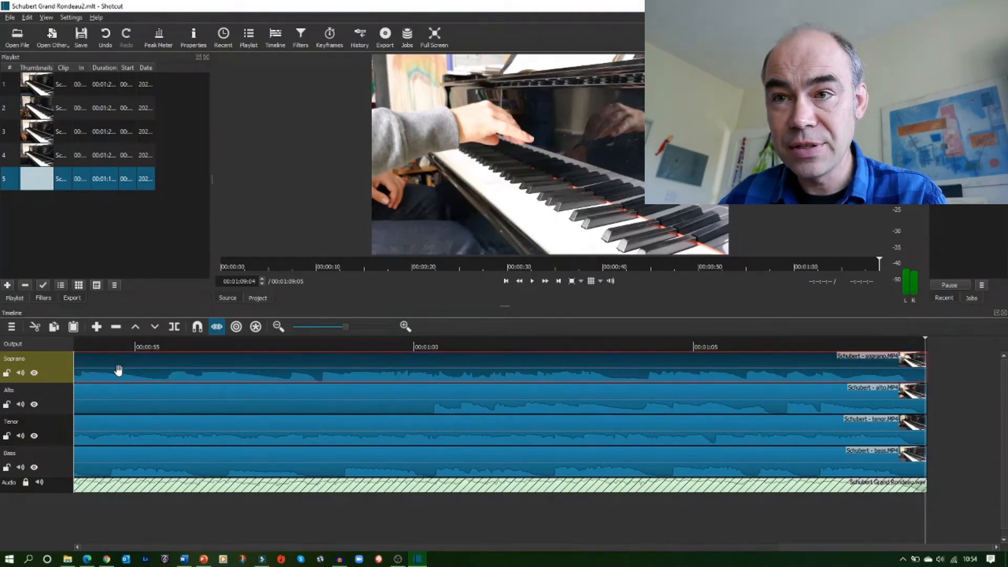
pyautogui.click(300, 35)
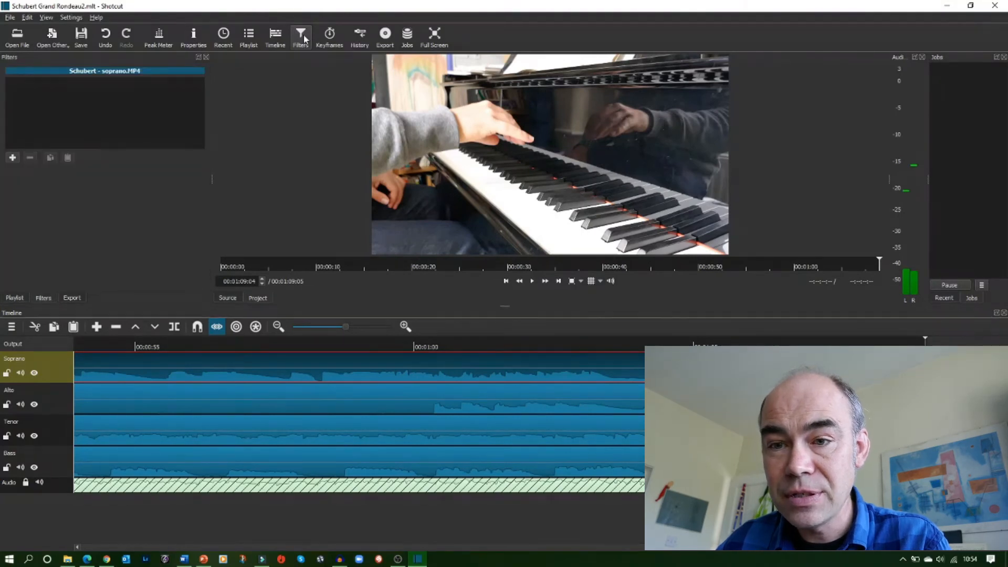
pyautogui.click(12, 158)
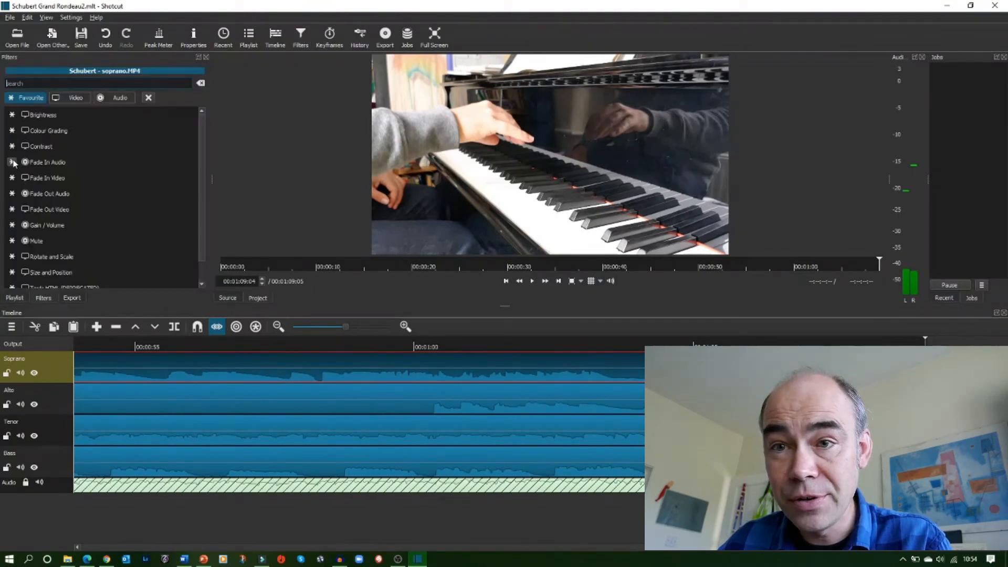
pyautogui.click(49, 260)
pyautogui.click(161, 171)
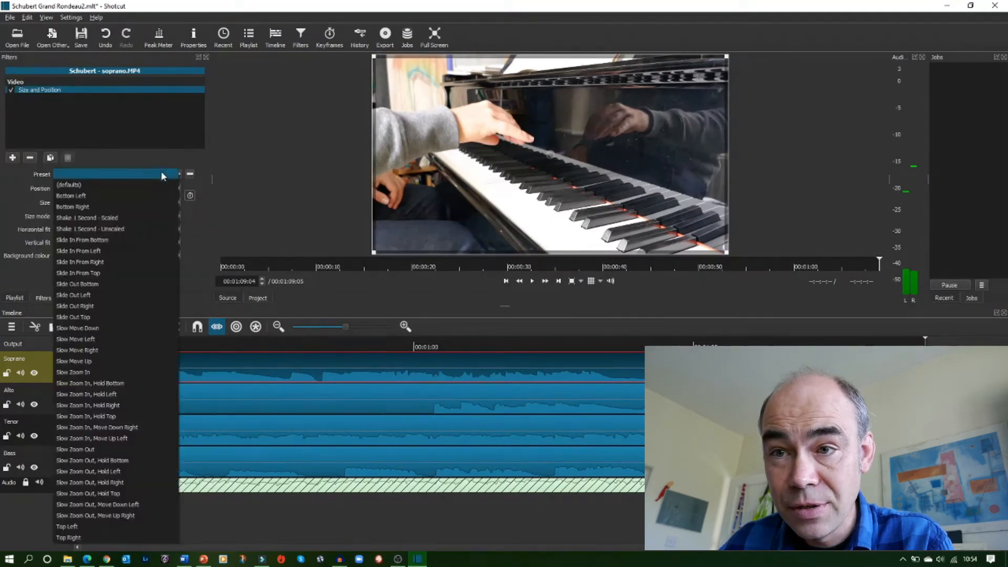
pyautogui.click(162, 172)
pyautogui.click(164, 175)
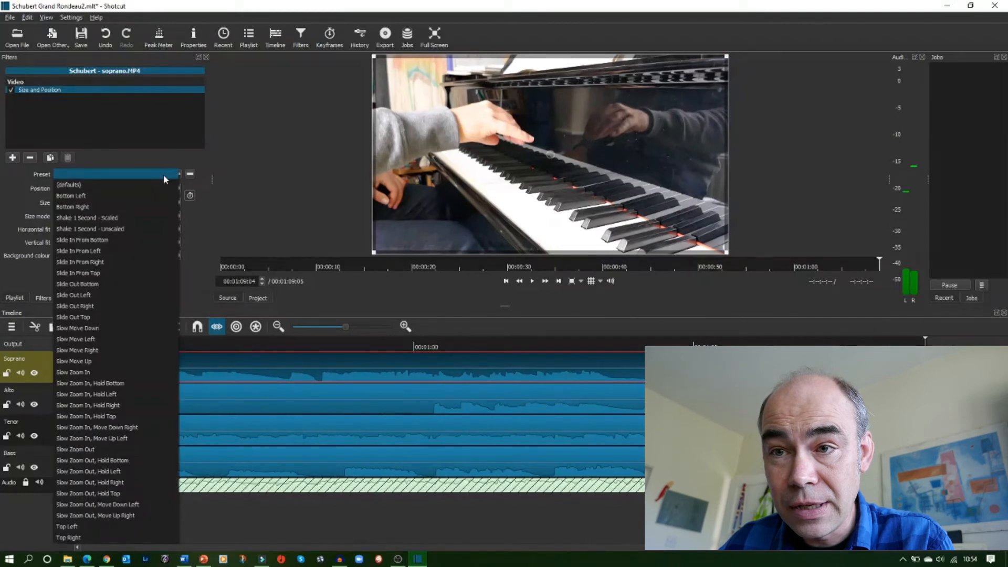
pyautogui.click(103, 526)
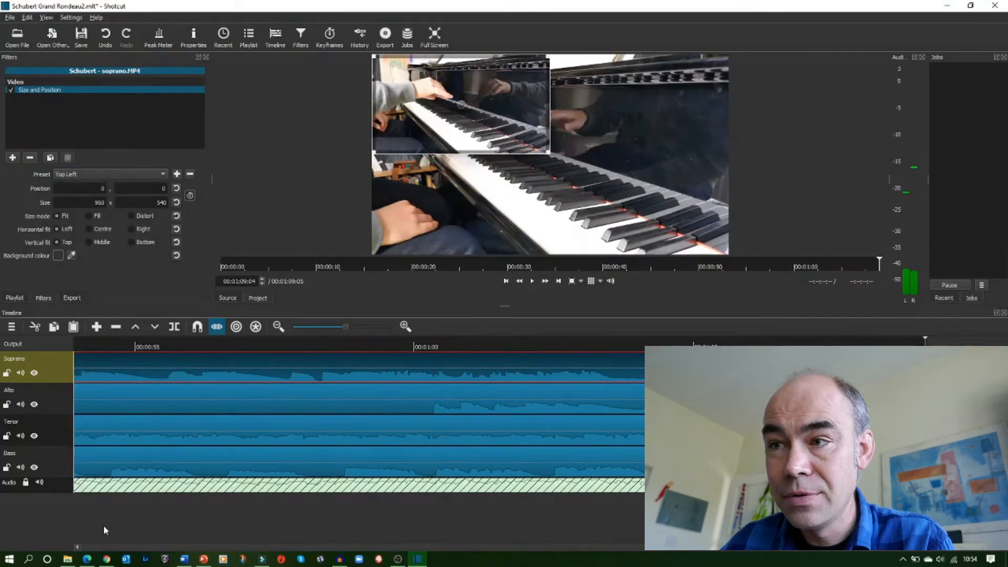
# Add a Size and Position filter to the Alto clip and apply the Top Right preset
pyautogui.click(137, 396)
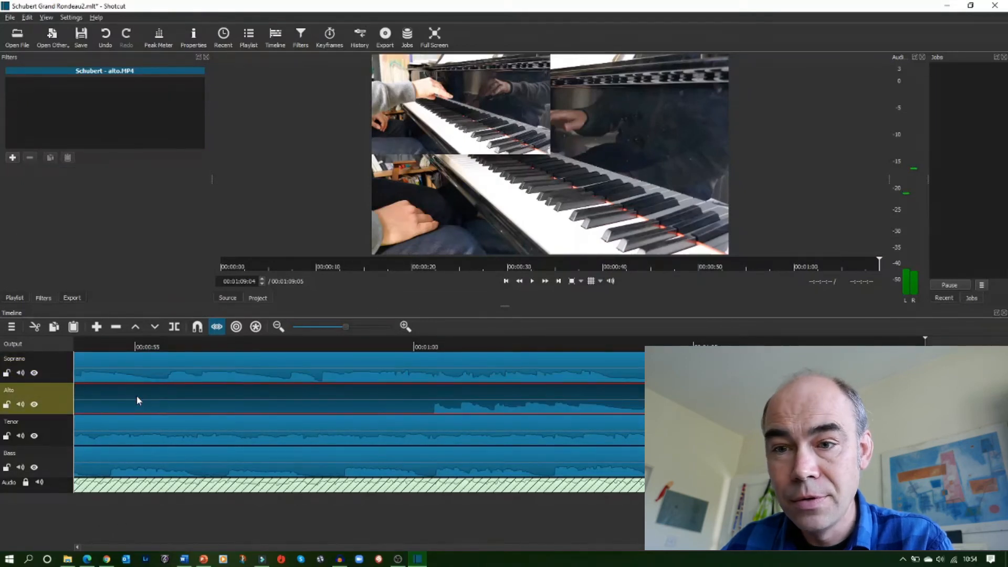
pyautogui.click(16, 160)
pyautogui.scroll(-2, 65, 219)
pyautogui.click(69, 250)
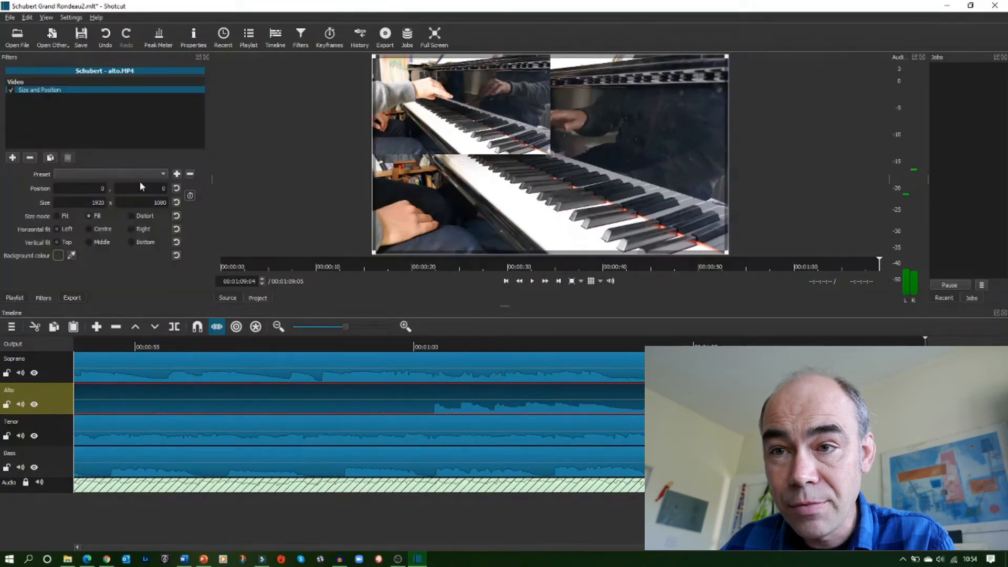
pyautogui.click(160, 173)
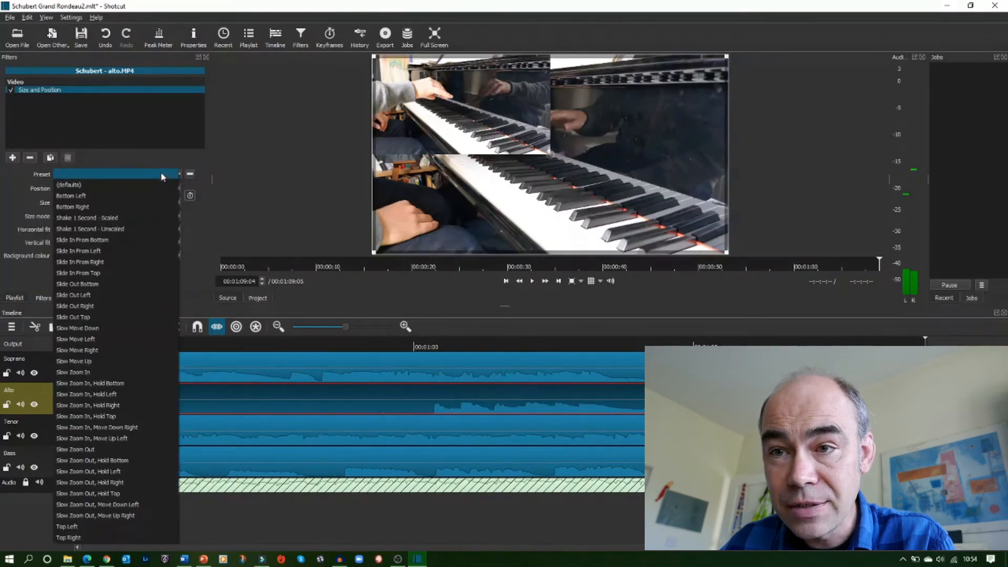
pyautogui.click(114, 537)
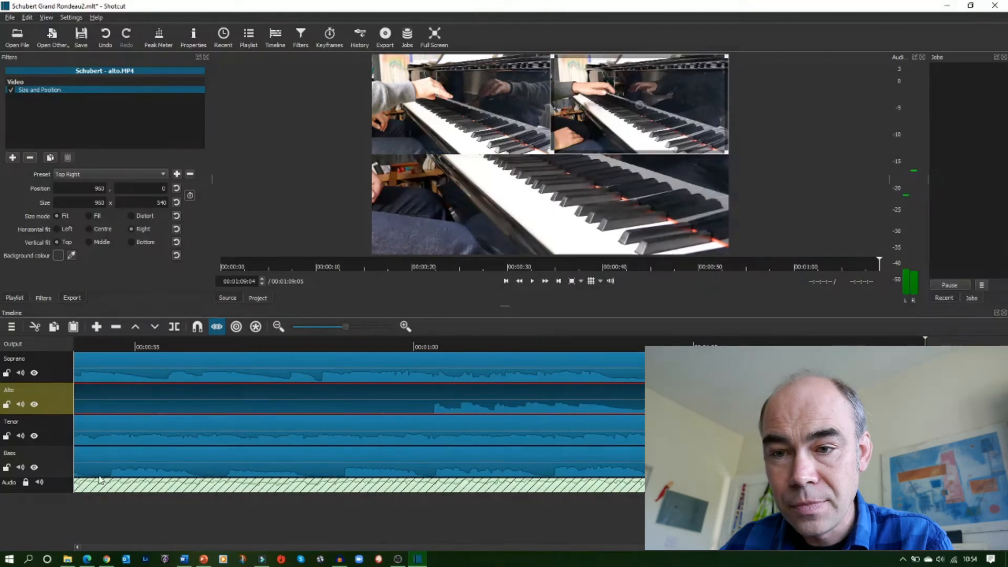
# Add a Size and Position filter to the Tenor clip and apply the Bottom Left preset
pyautogui.click(118, 427)
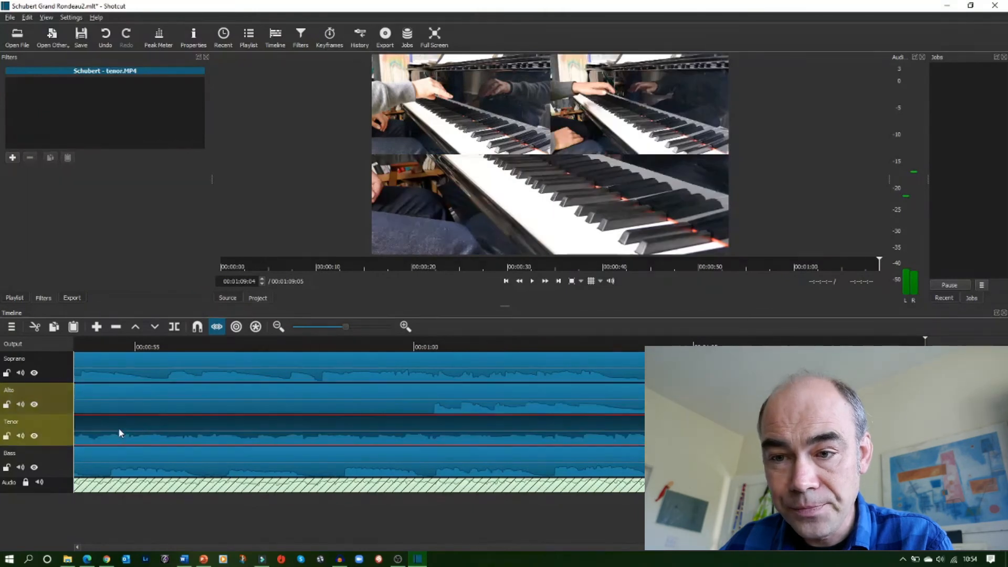
pyautogui.click(12, 158)
pyautogui.scroll(-1, 53, 246)
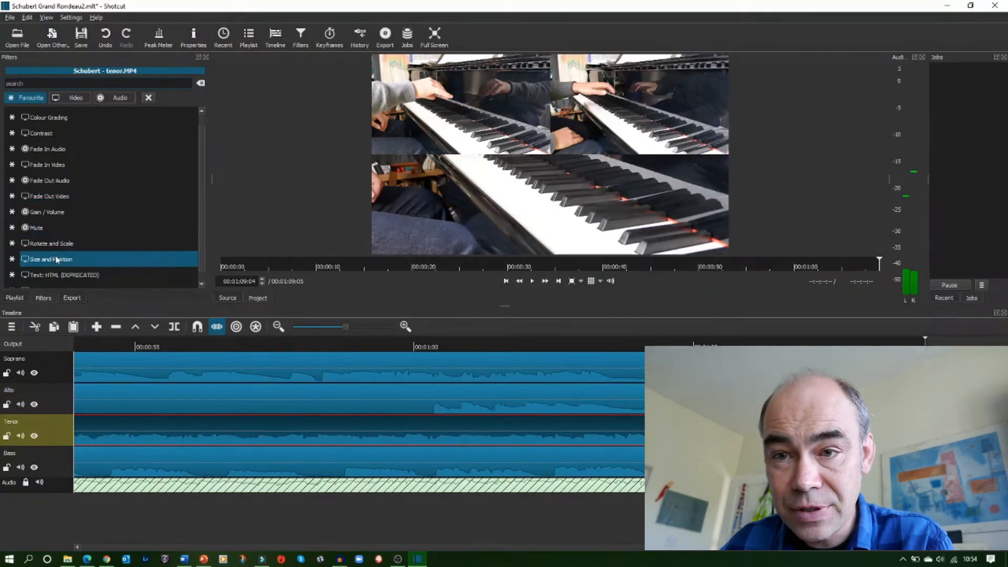
pyautogui.click(59, 260)
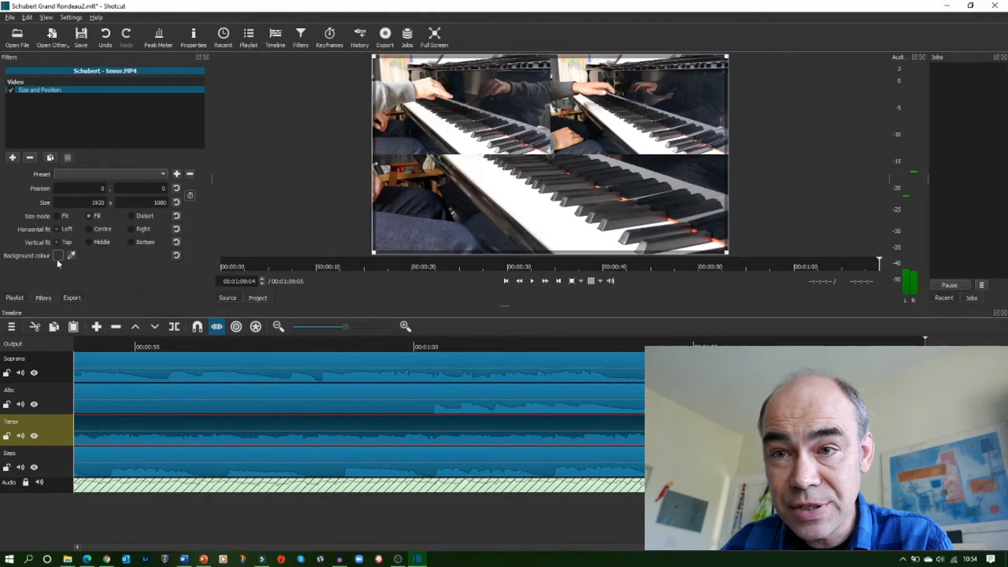
pyautogui.click(162, 172)
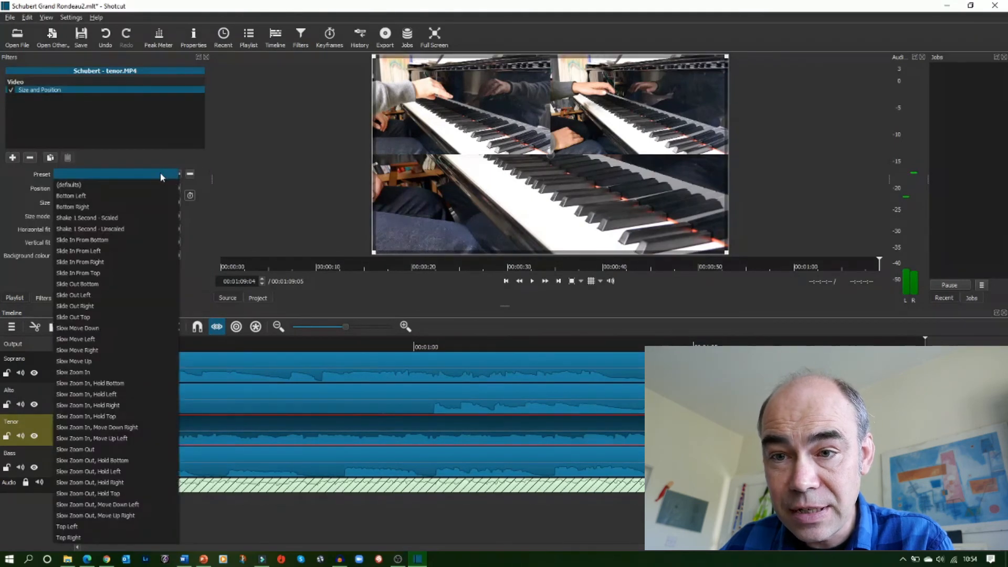
pyautogui.click(115, 196)
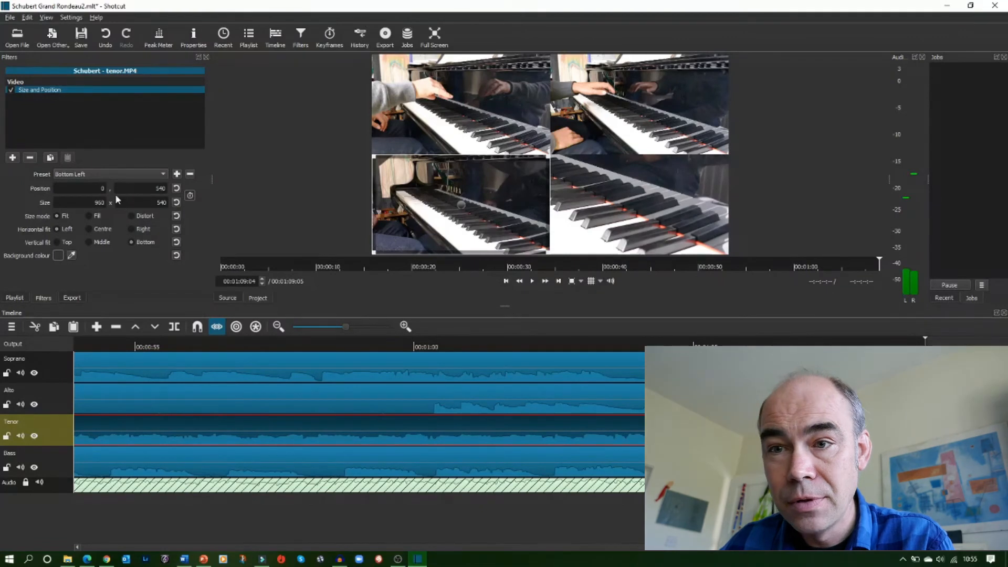
# Add a Size and Position filter to the Bass clip with the Bottom Right preset, then save the project
pyautogui.click(127, 461)
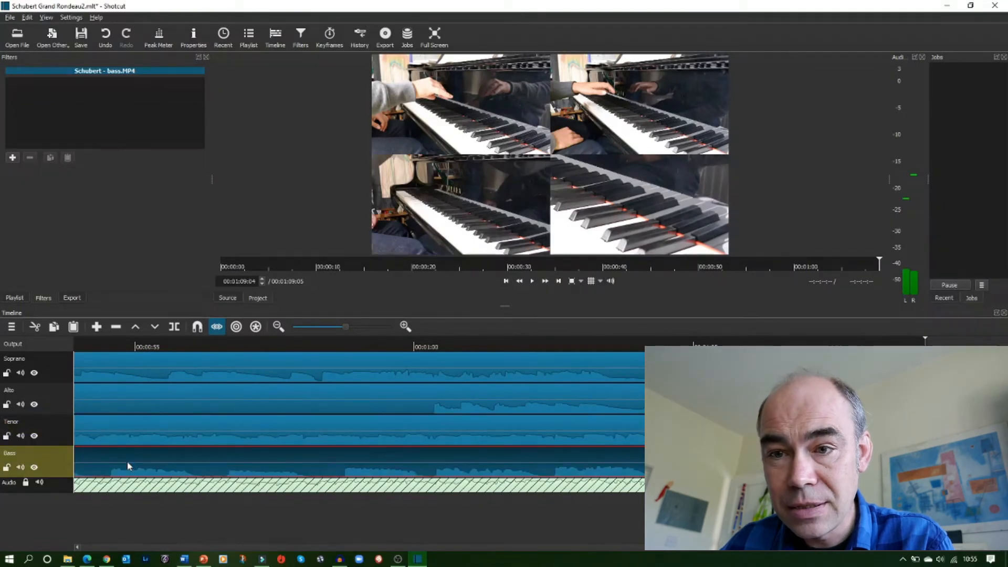
pyautogui.click(12, 157)
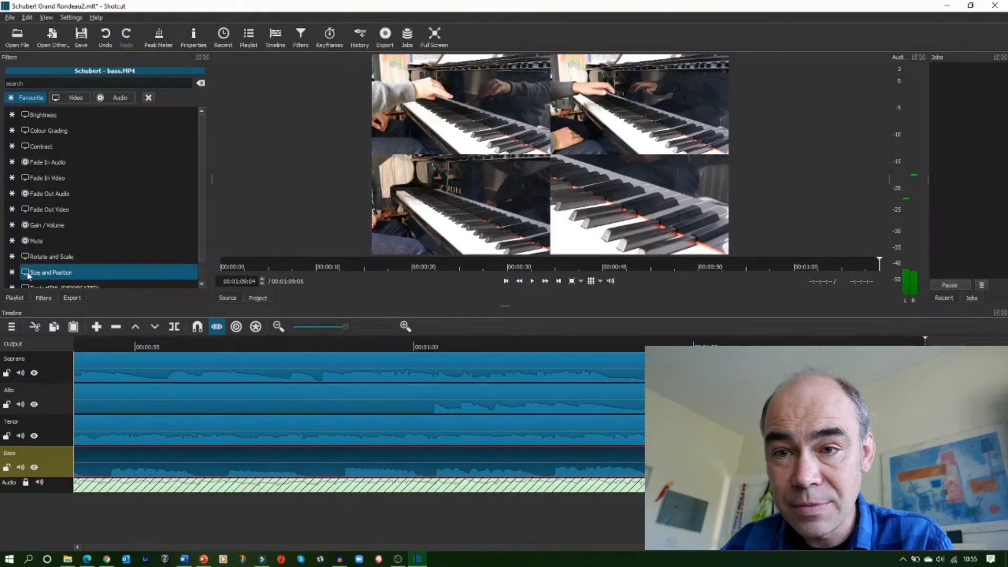
pyautogui.click(50, 272)
pyautogui.click(162, 174)
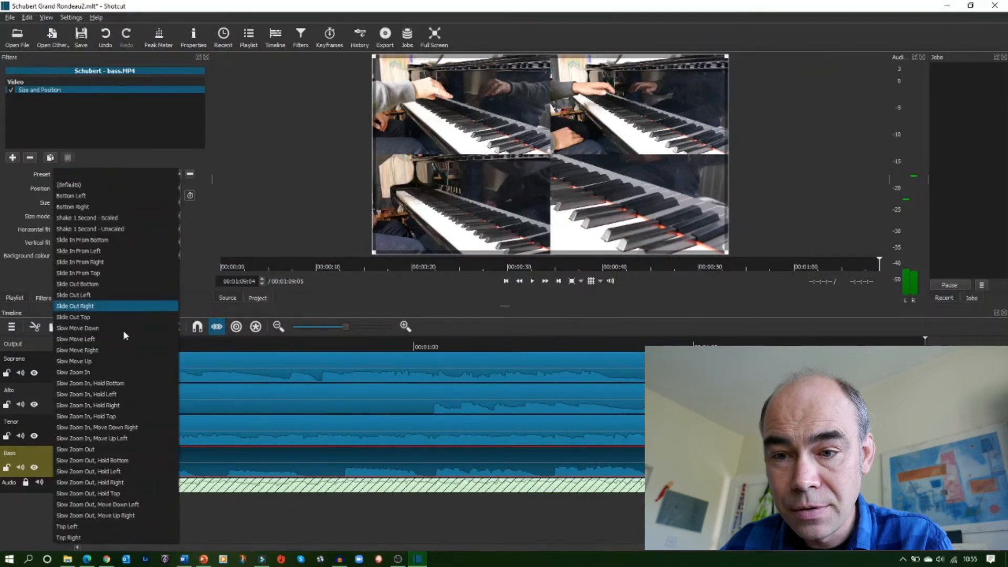
pyautogui.click(93, 207)
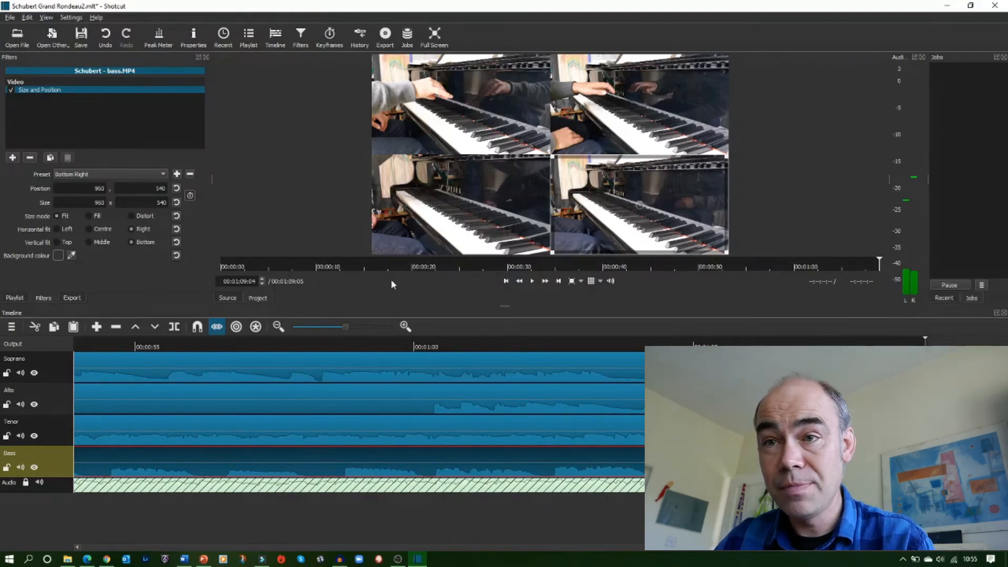
pyautogui.hotkey('ctrl', 's')
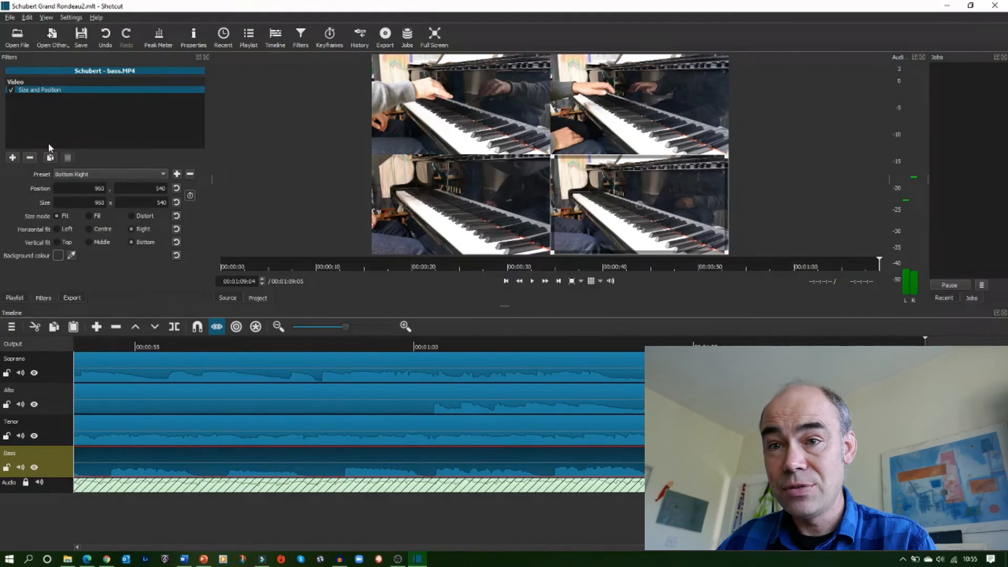
pyautogui.click(13, 158)
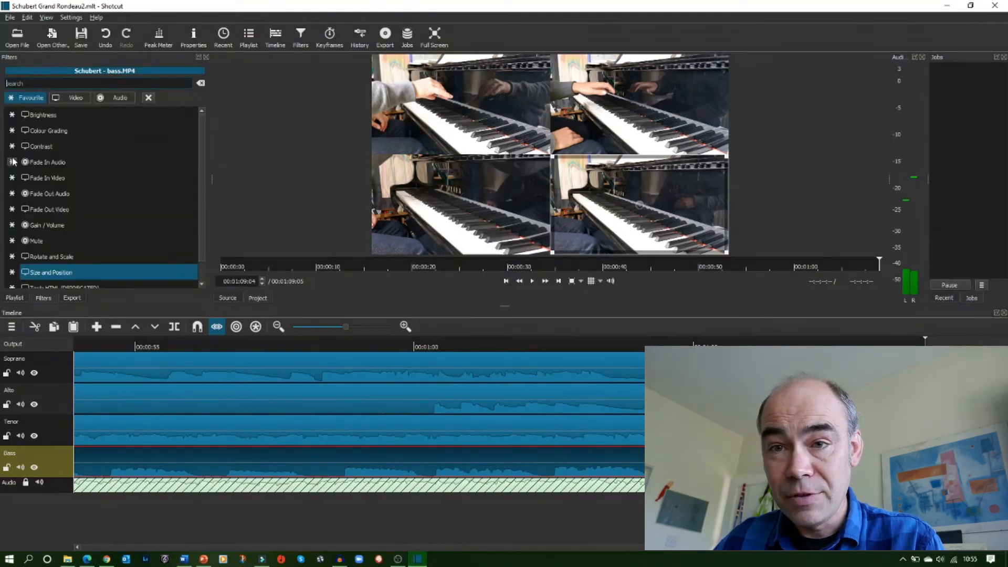
pyautogui.click(47, 273)
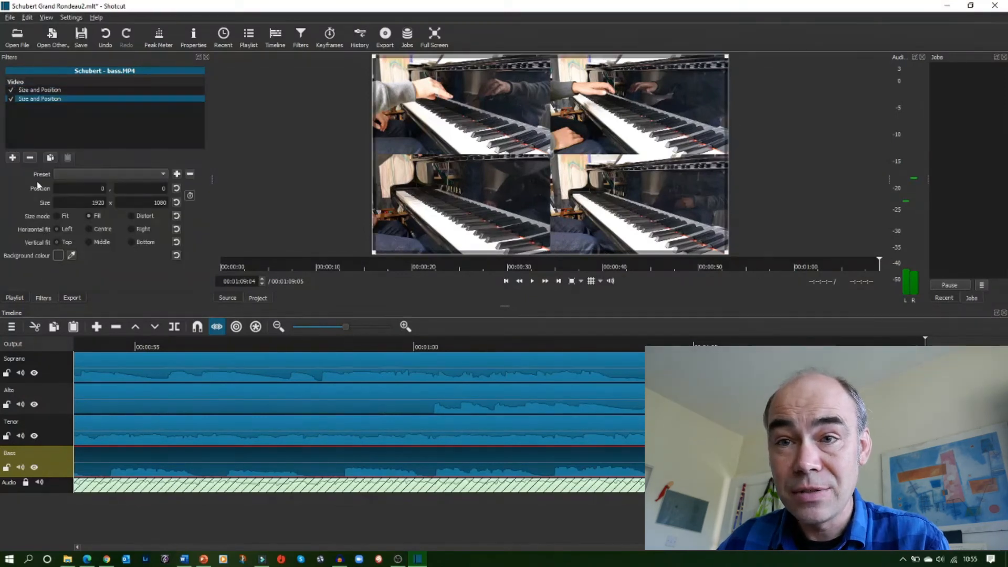
pyautogui.click(29, 157)
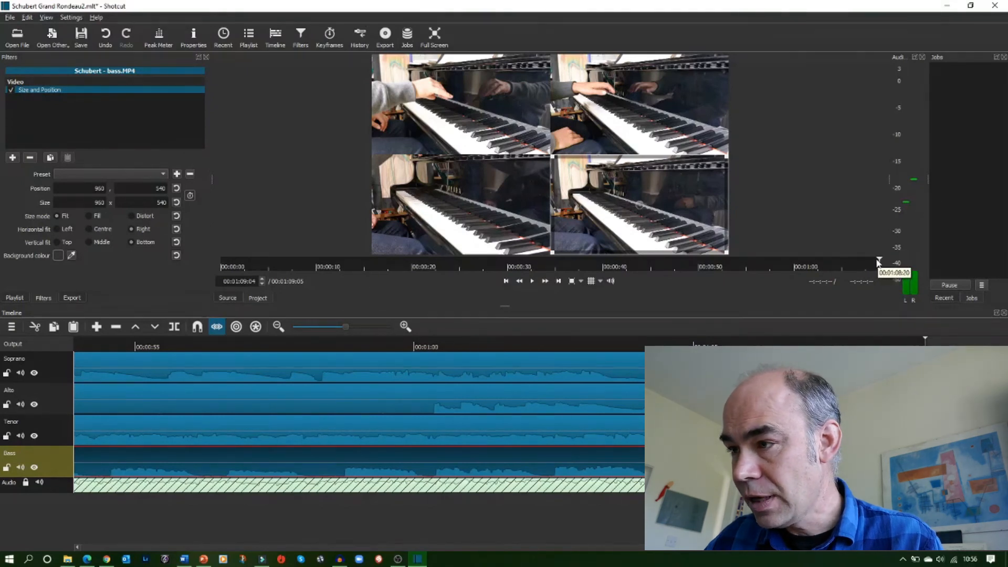
# Play the split-screen composition from the beginning to preview it
pyautogui.click(232, 266)
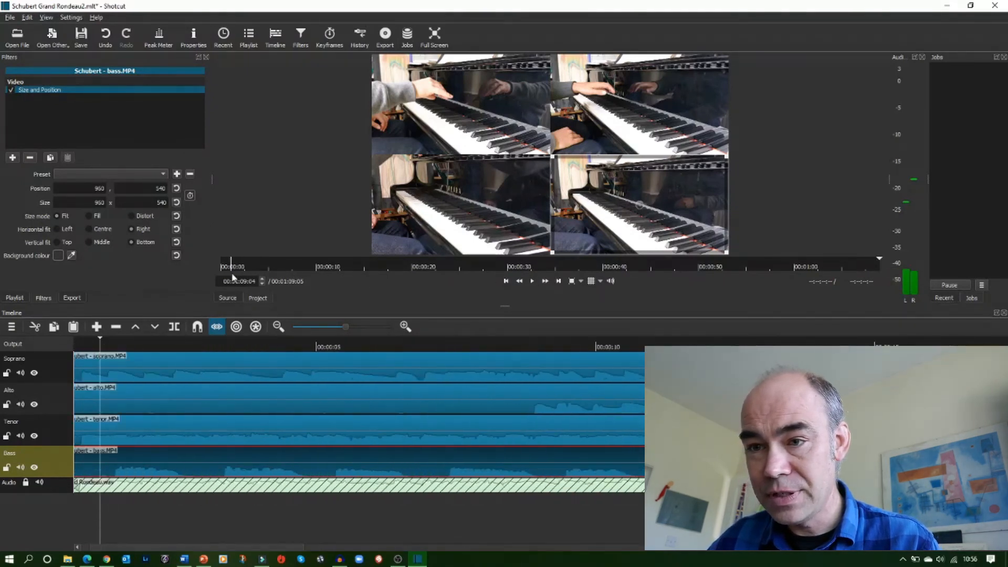
pyautogui.moveTo(232, 274); pyautogui.dragTo(210, 273)
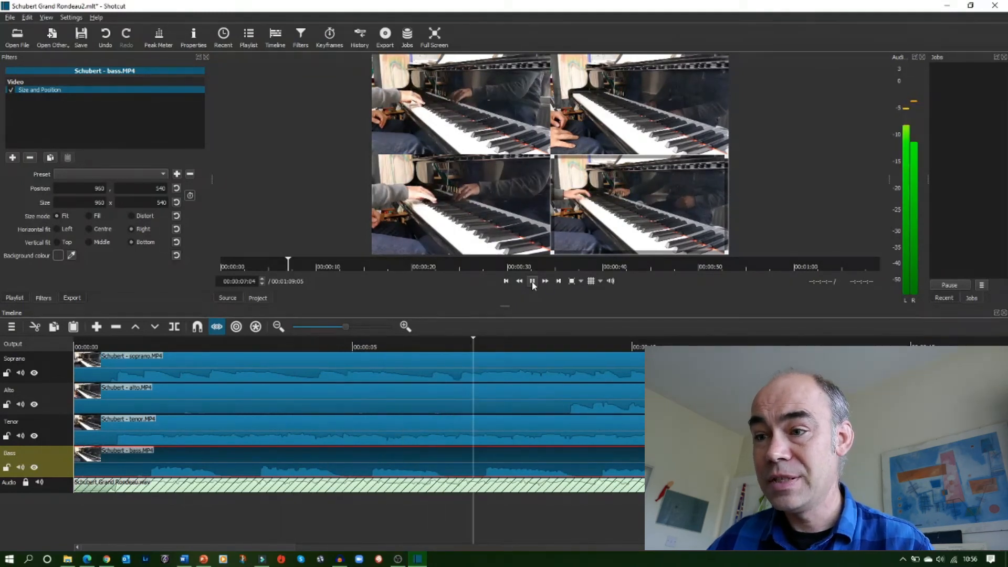
pyautogui.click(533, 282)
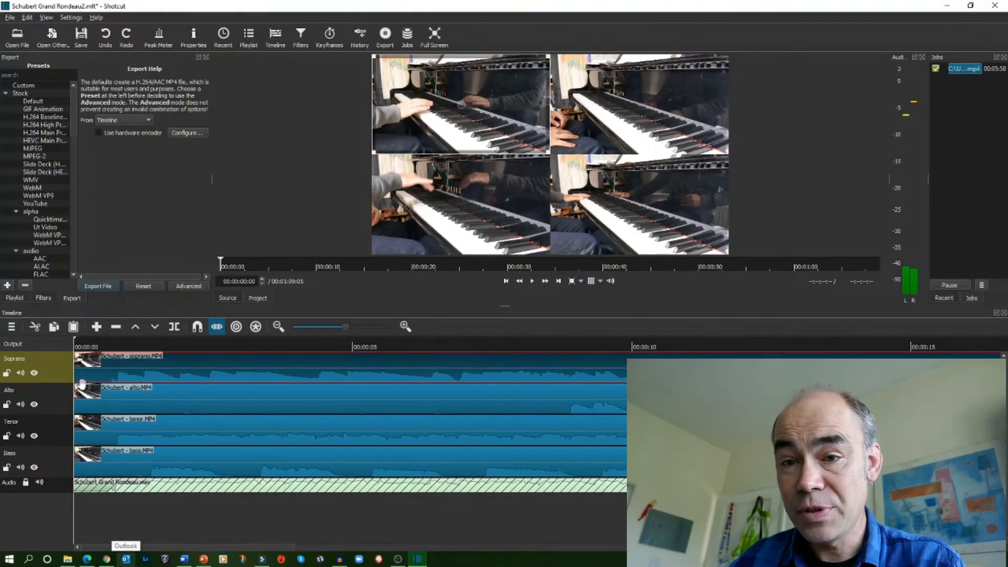
# Mute the audio of the four video tracks so only the WAV mix is heard
pyautogui.click(21, 374)
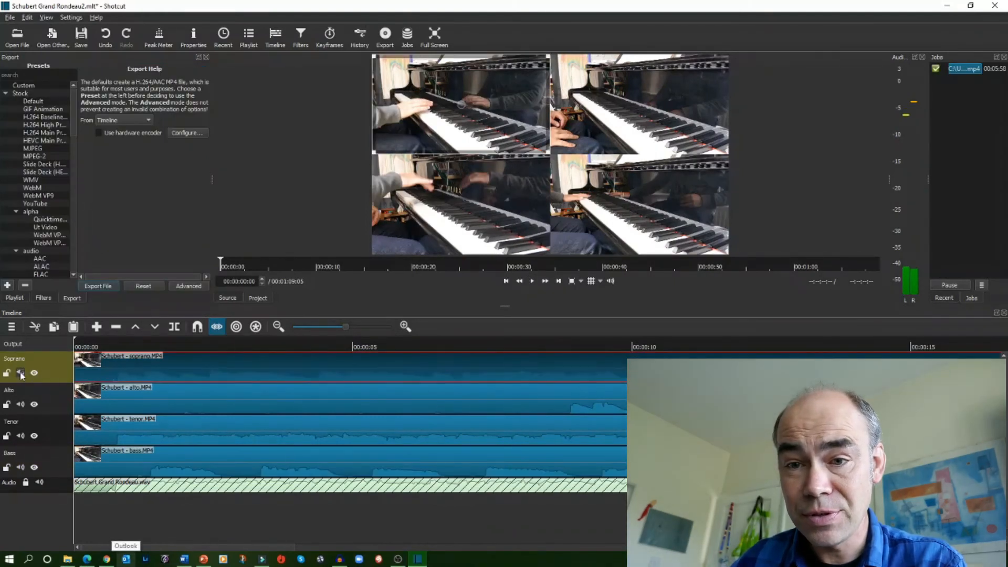
pyautogui.click(21, 435)
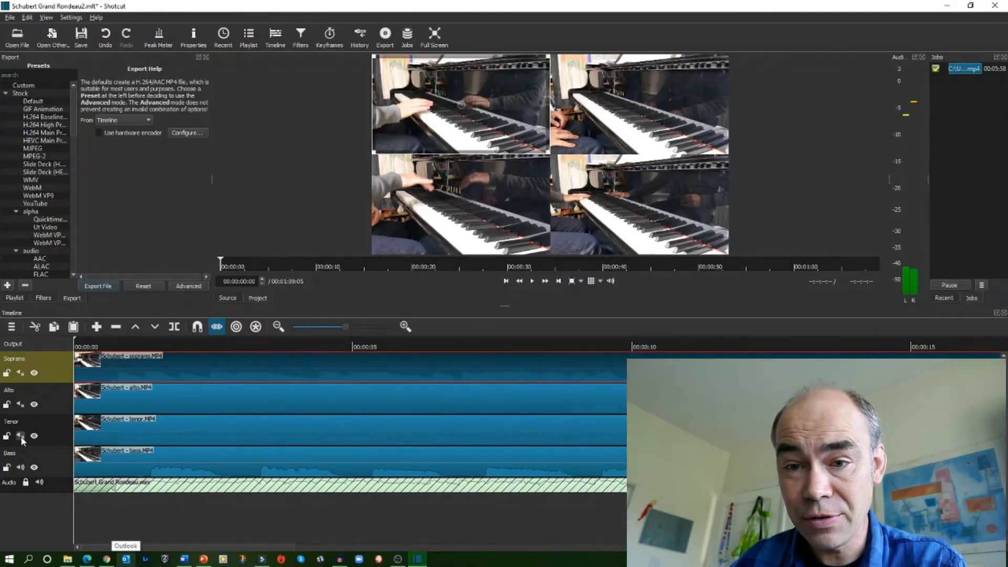
pyautogui.click(21, 470)
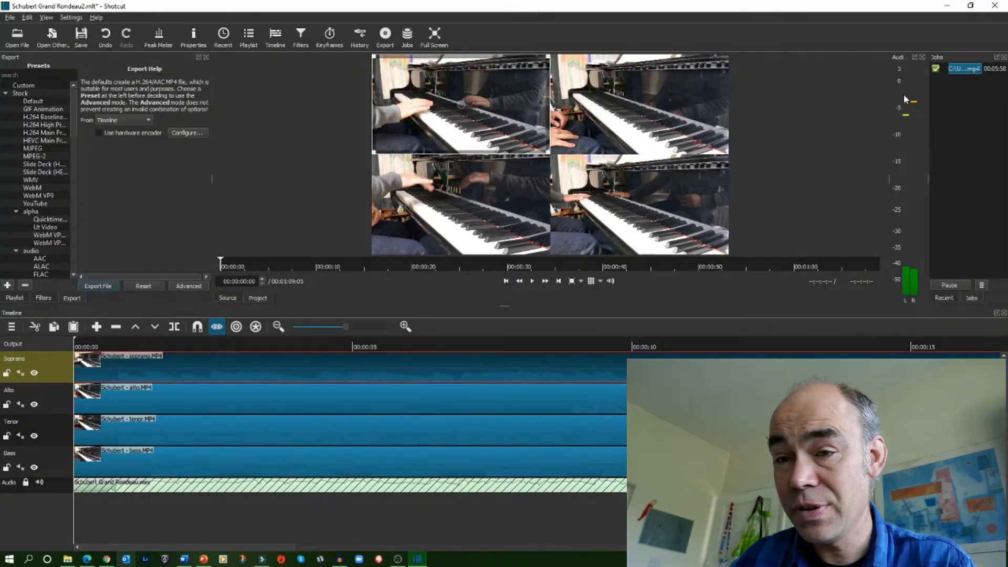
# Export the timeline as Schubert Grand Rondeau2.mp4, replacing the existing file and continuing despite the disk-space prompt
pyautogui.click(101, 285)
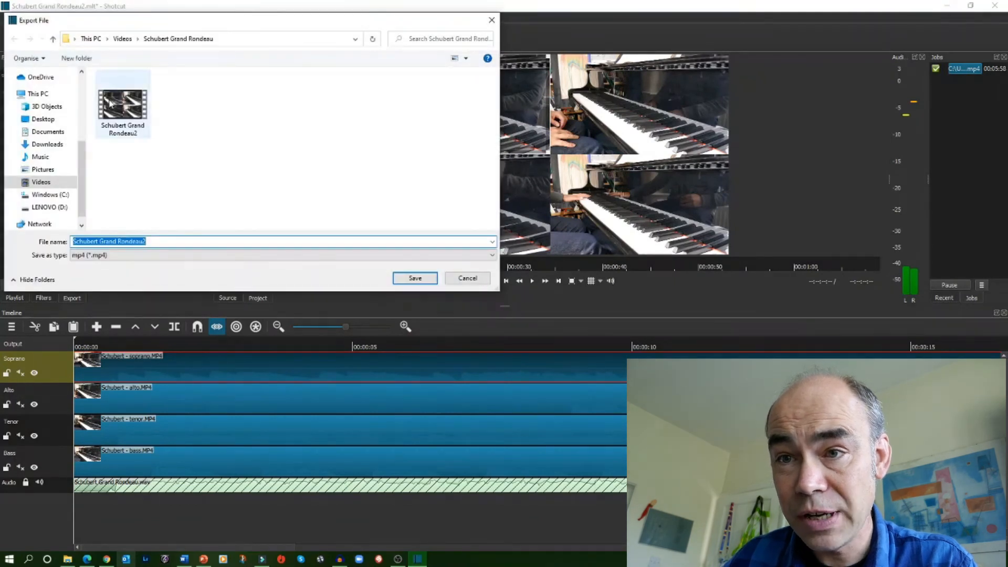
pyautogui.click(415, 279)
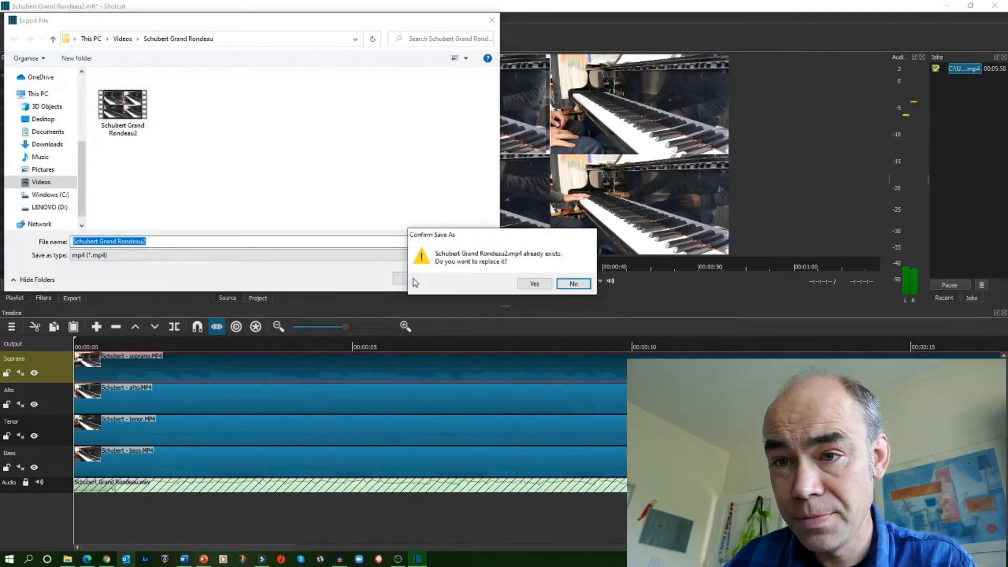
pyautogui.click(536, 284)
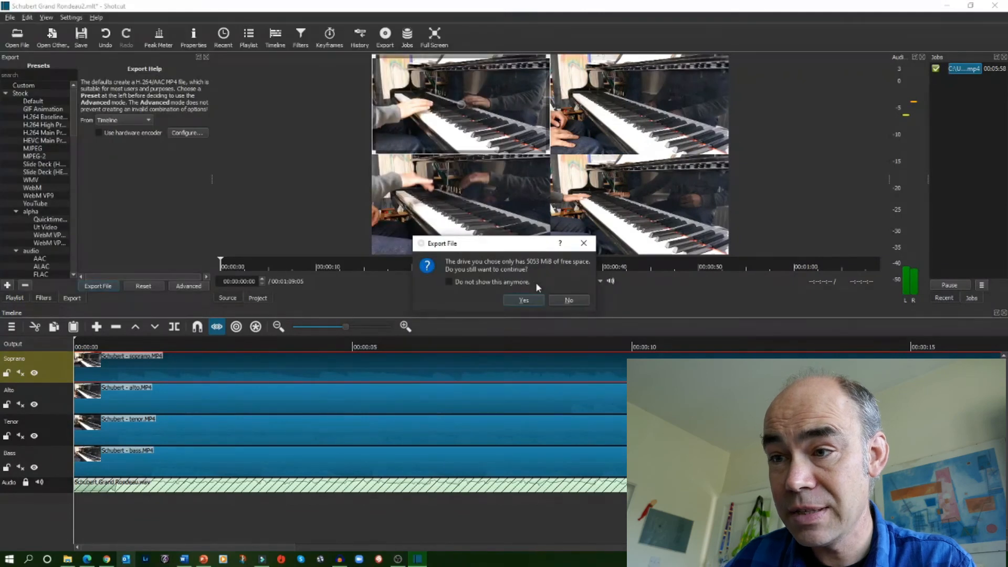
pyautogui.click(524, 302)
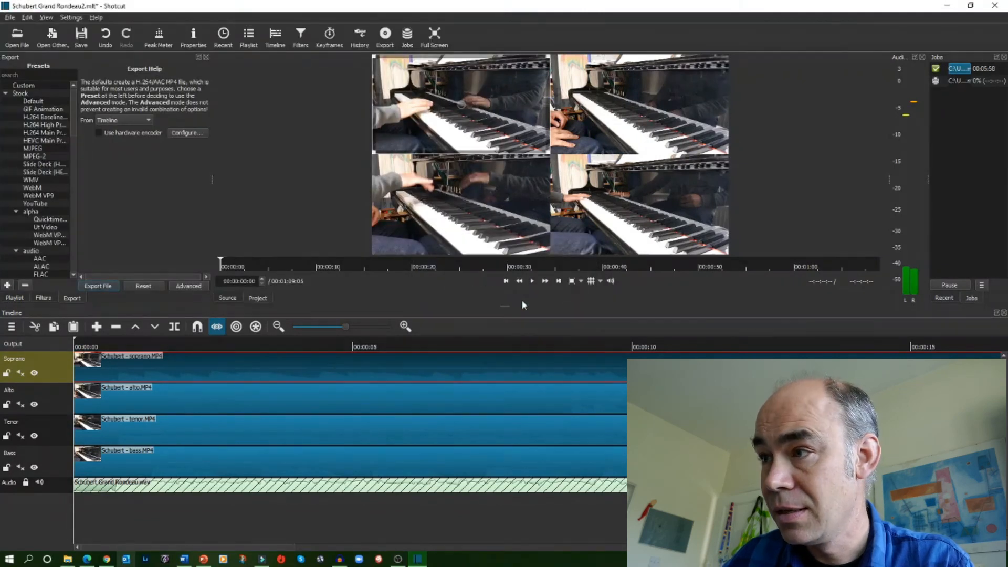